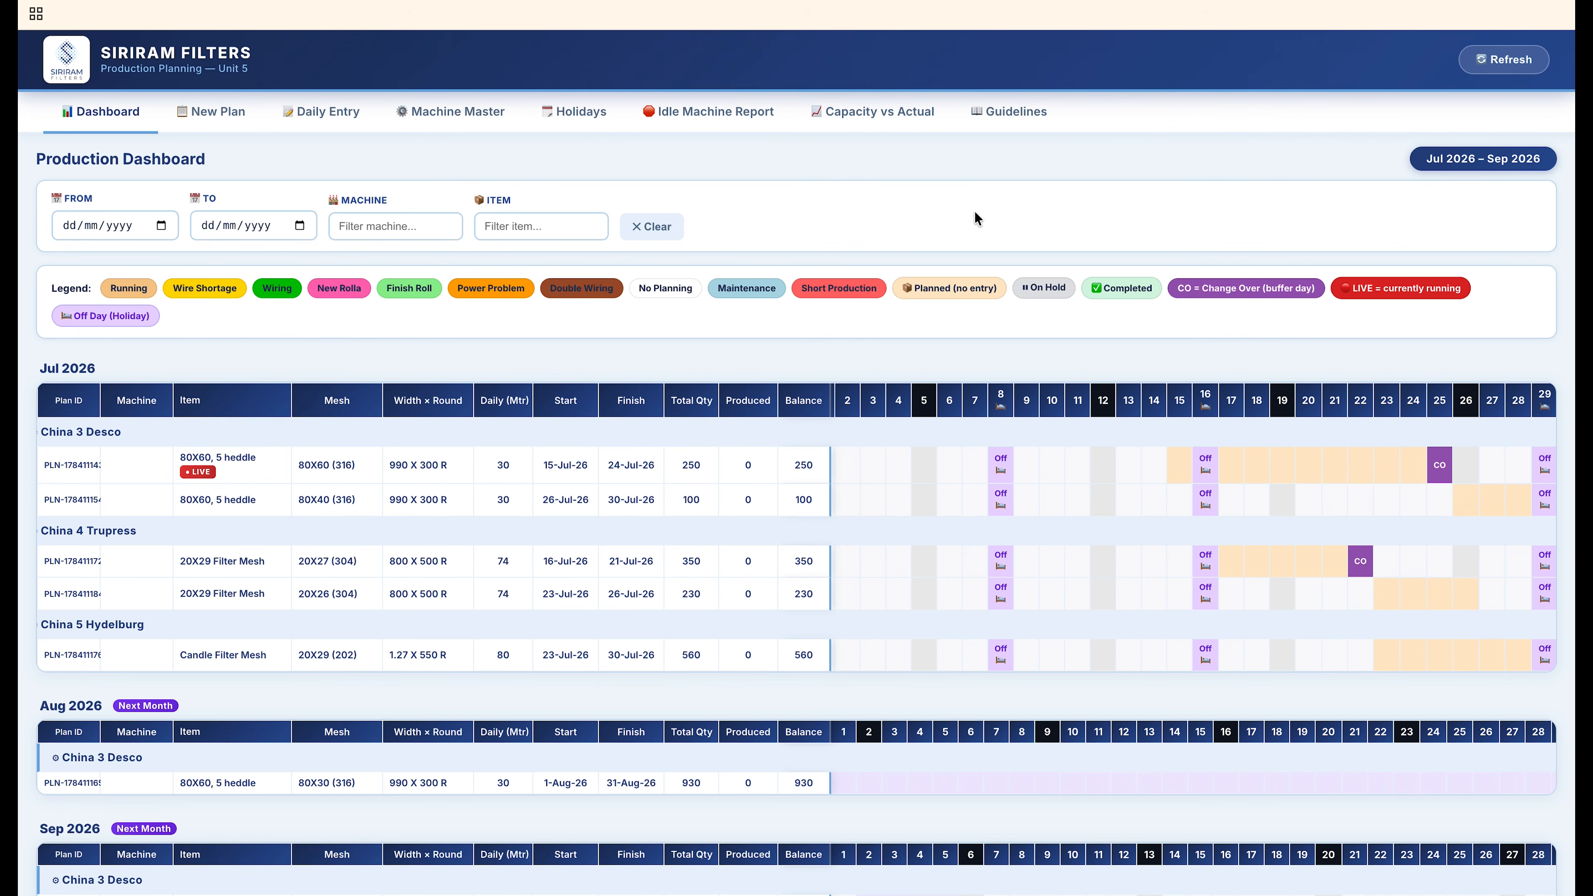
- Open the daily entry for China 3 Desco and load its plans for report date 15/07/2026
click(309, 119)
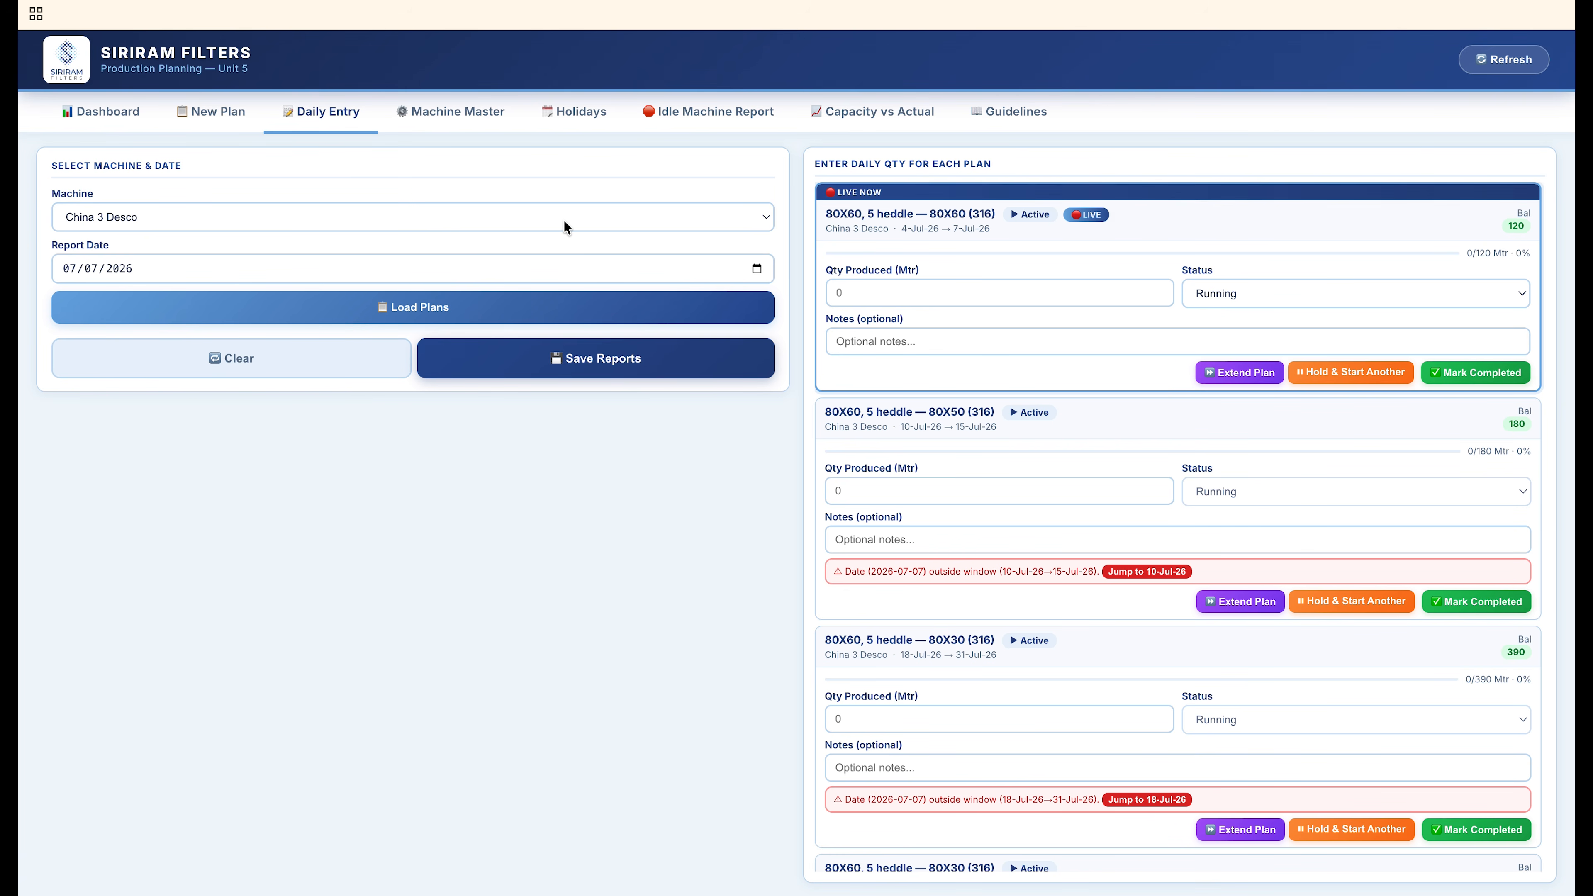
click(756, 270)
click(150, 416)
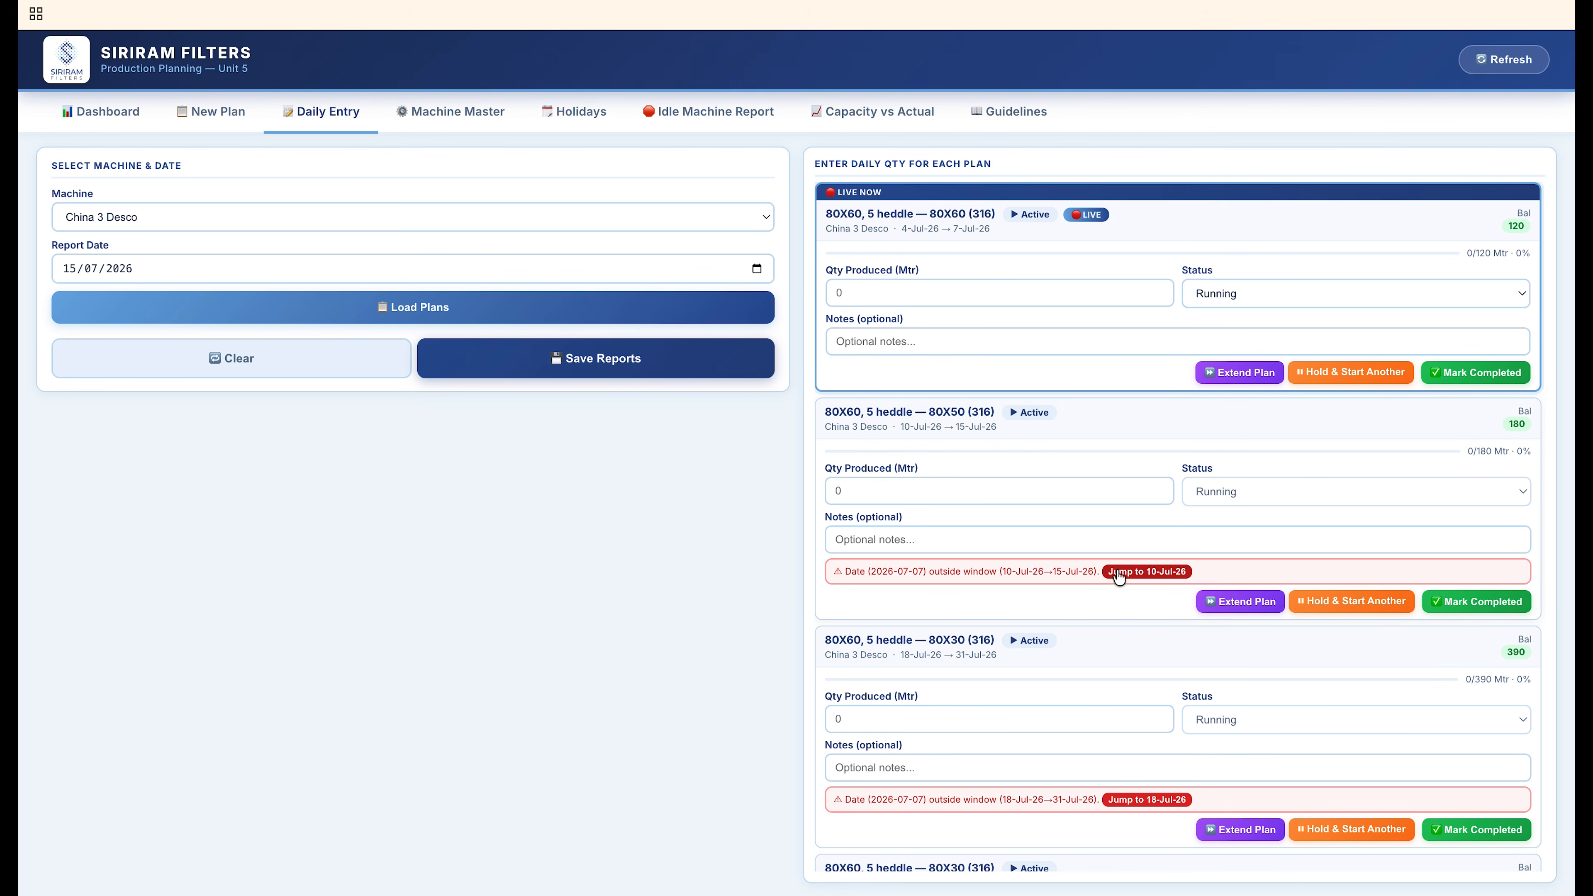
scroll(970, 589, down, 3)
scroll(969, 589, up, 3)
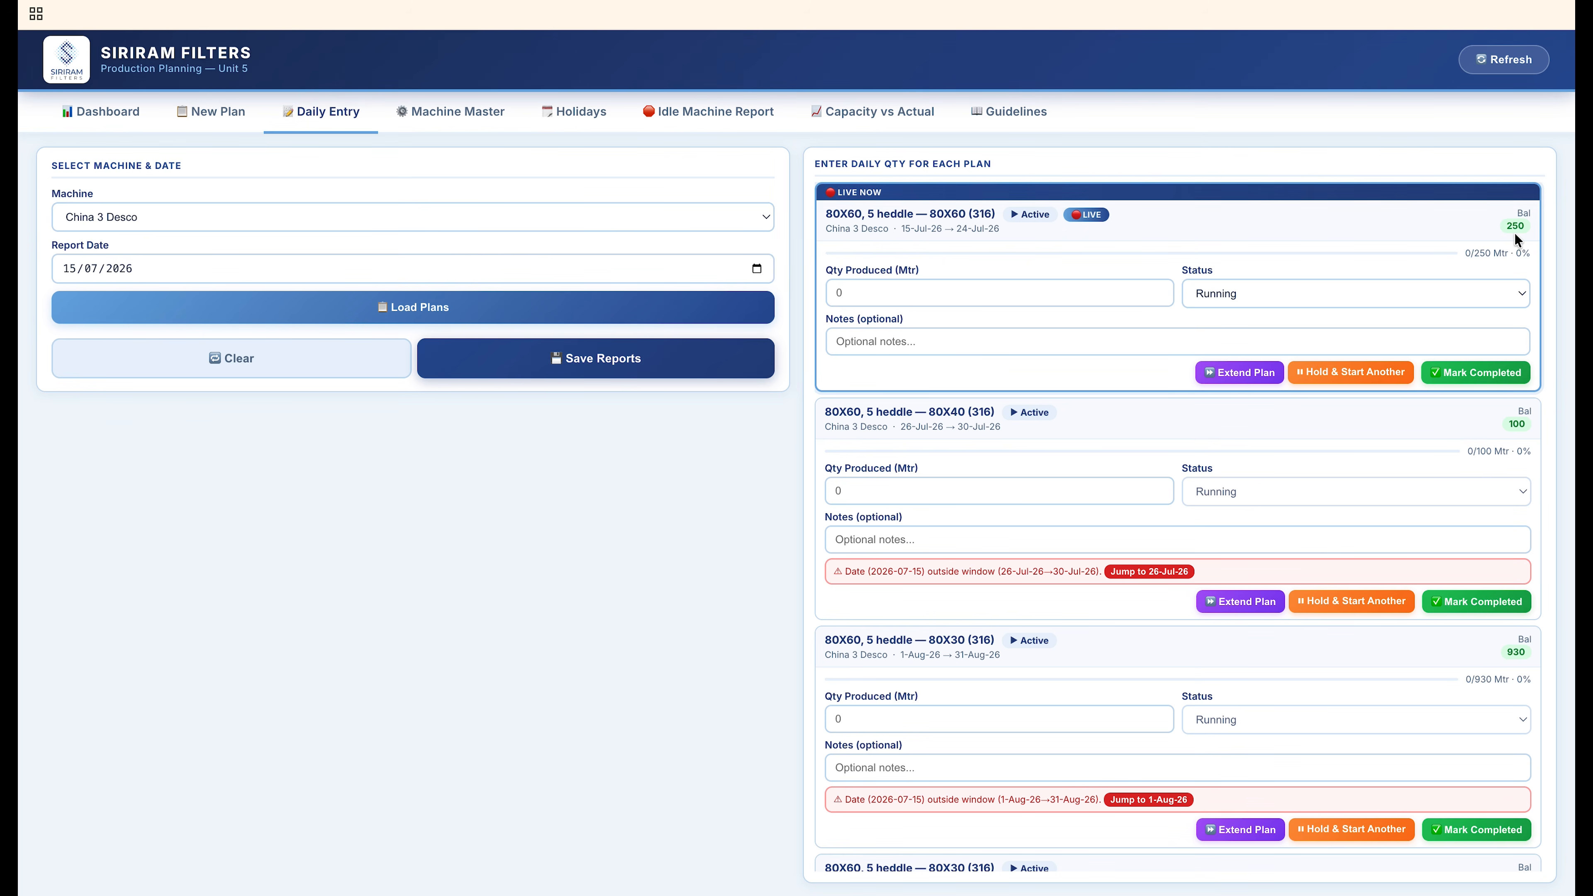
- Record 27 m produced on the 80X60 (316) plan with the note "working on same plan" and save the report
click(926, 293)
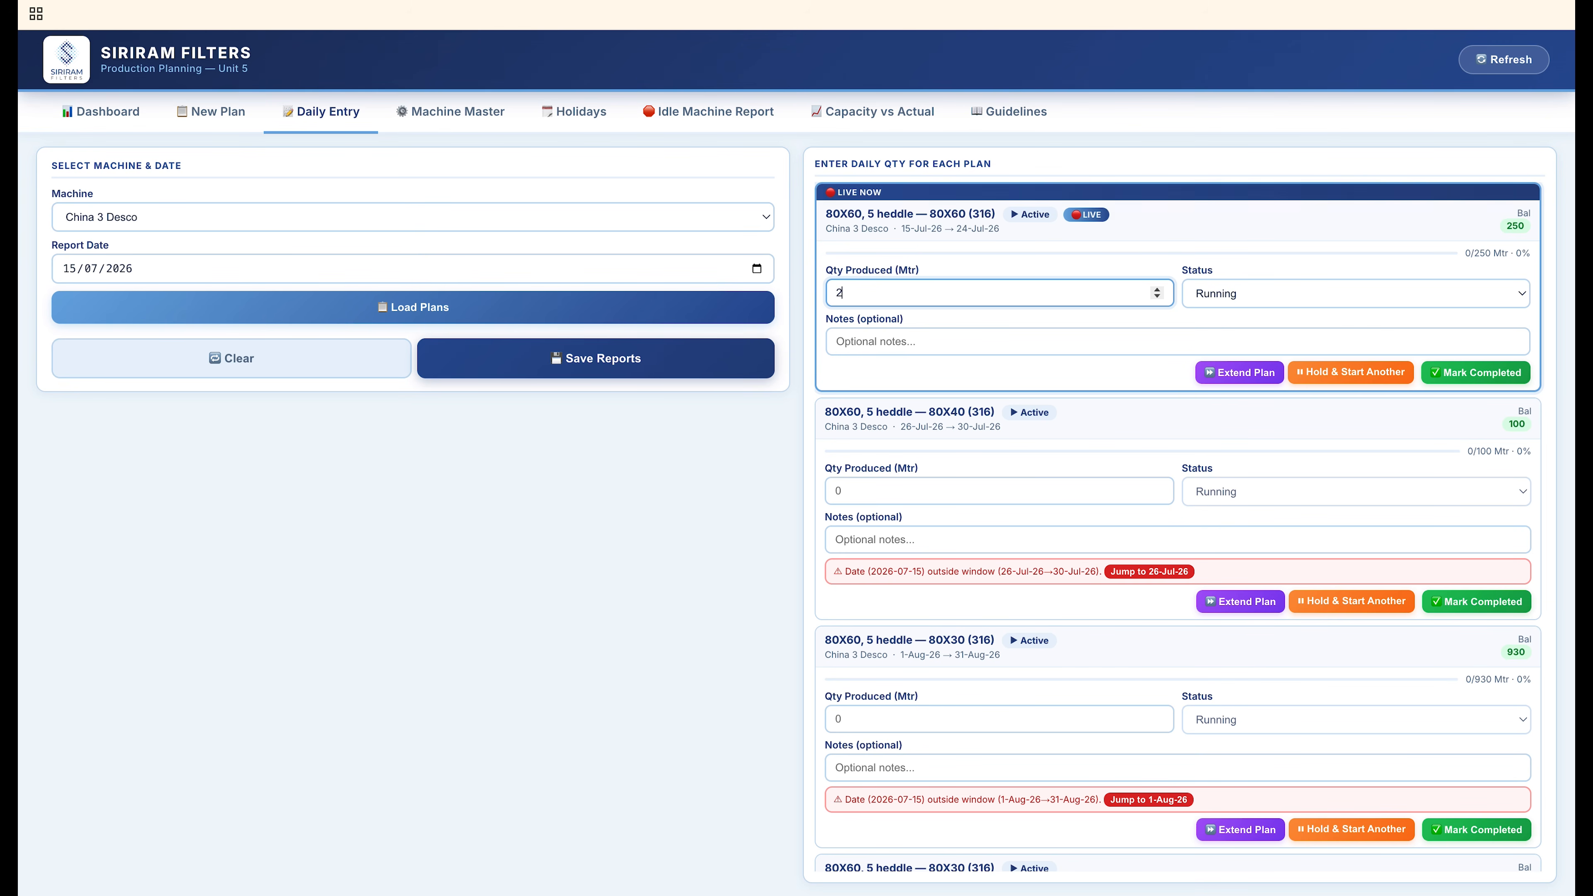
text(27)
key(Tab)
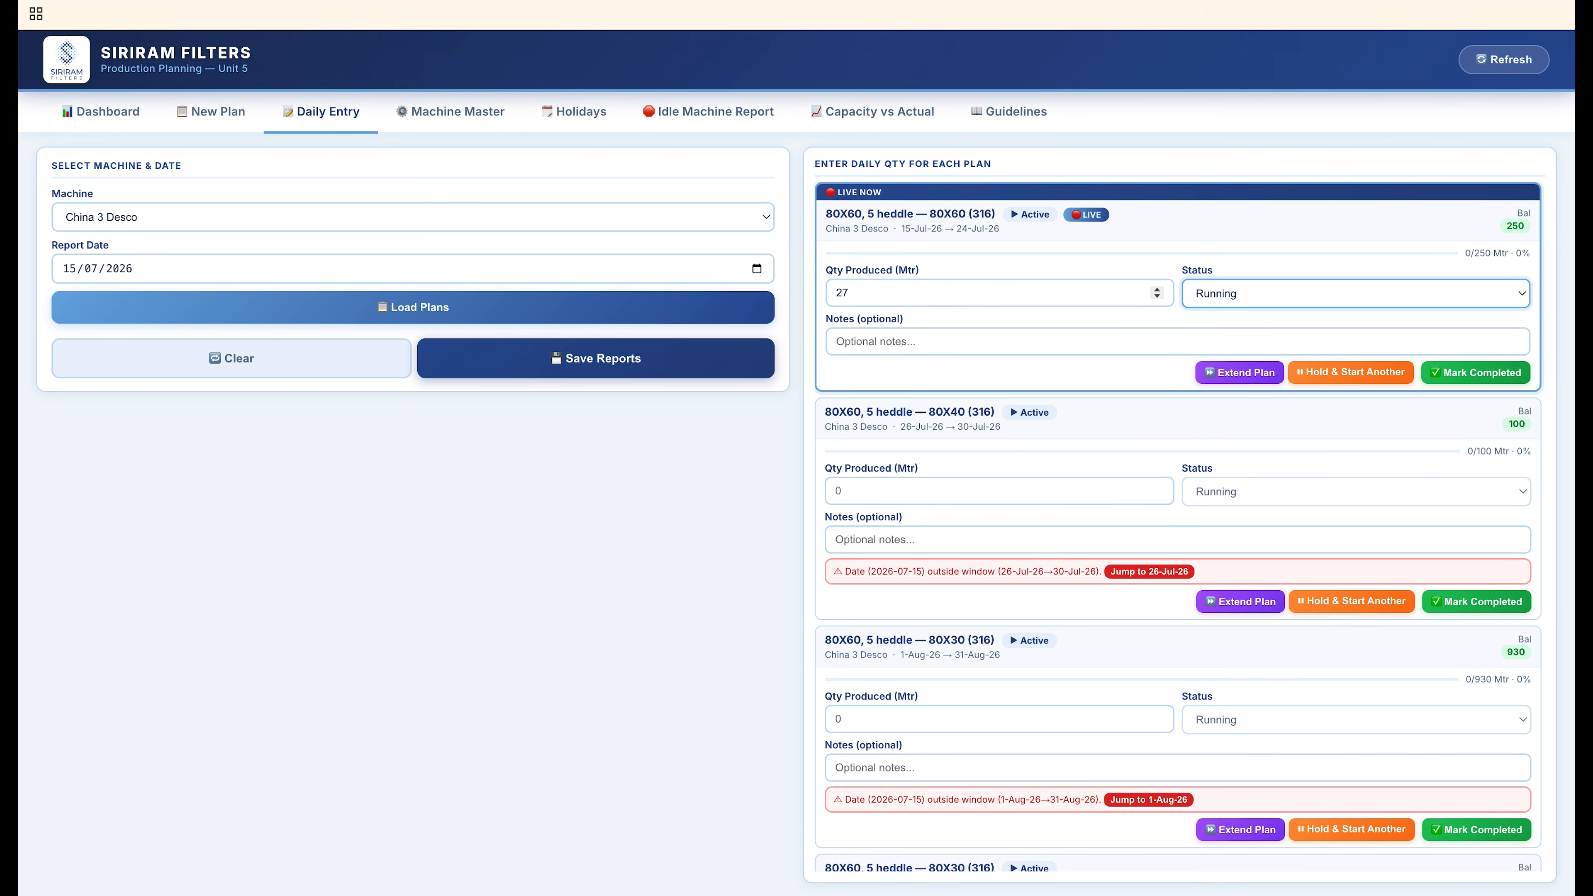
key(Tab)
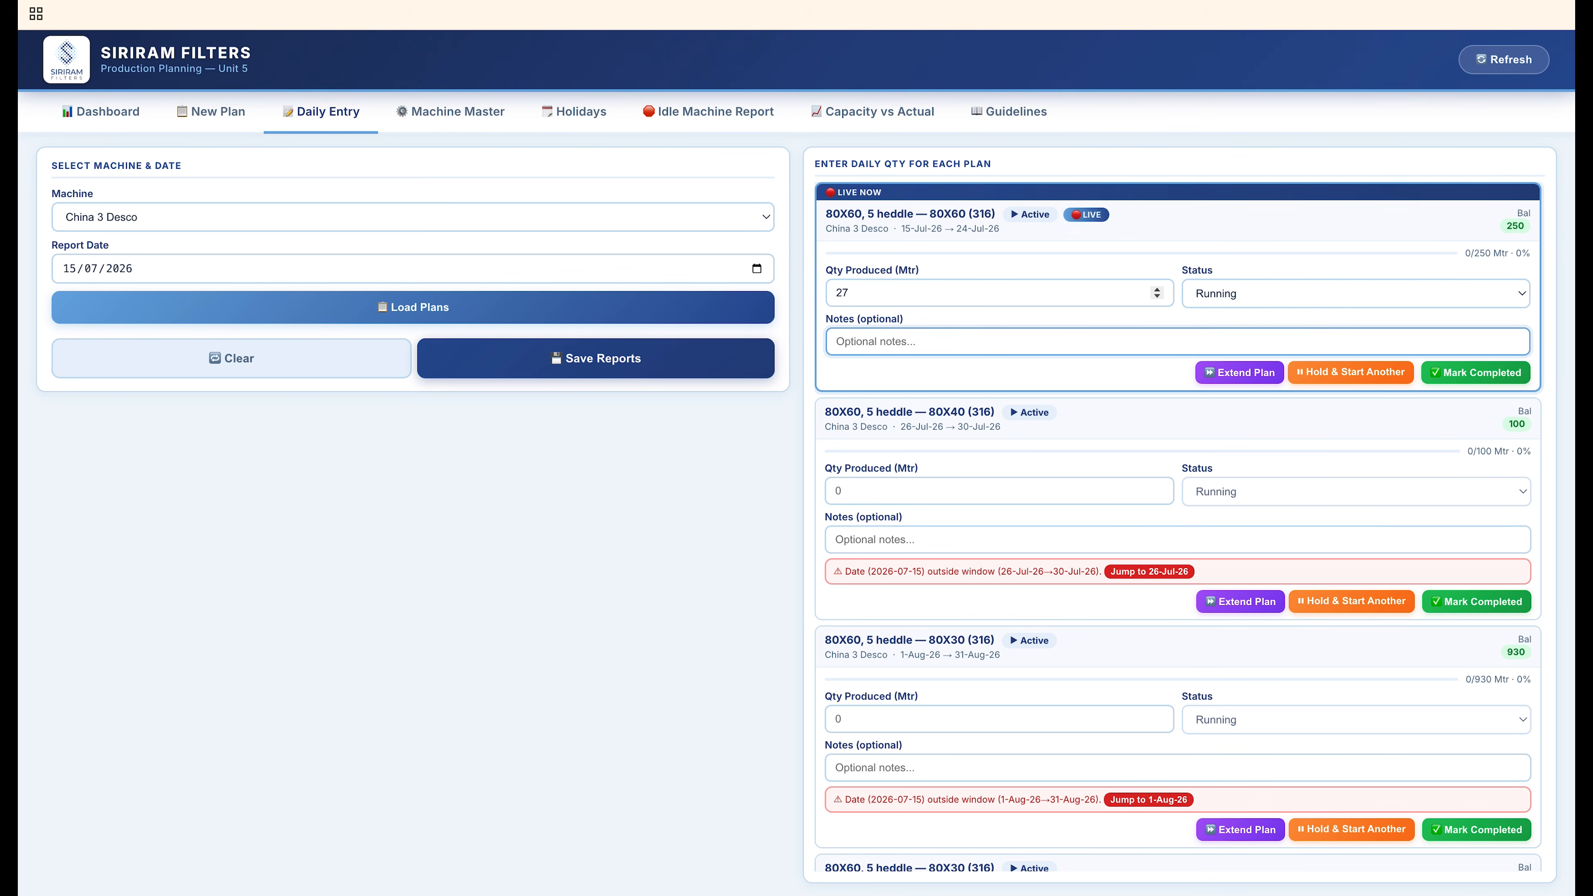
text(ru)
key(BackSpace)
key(BackSpace)
text(working)
click(597, 369)
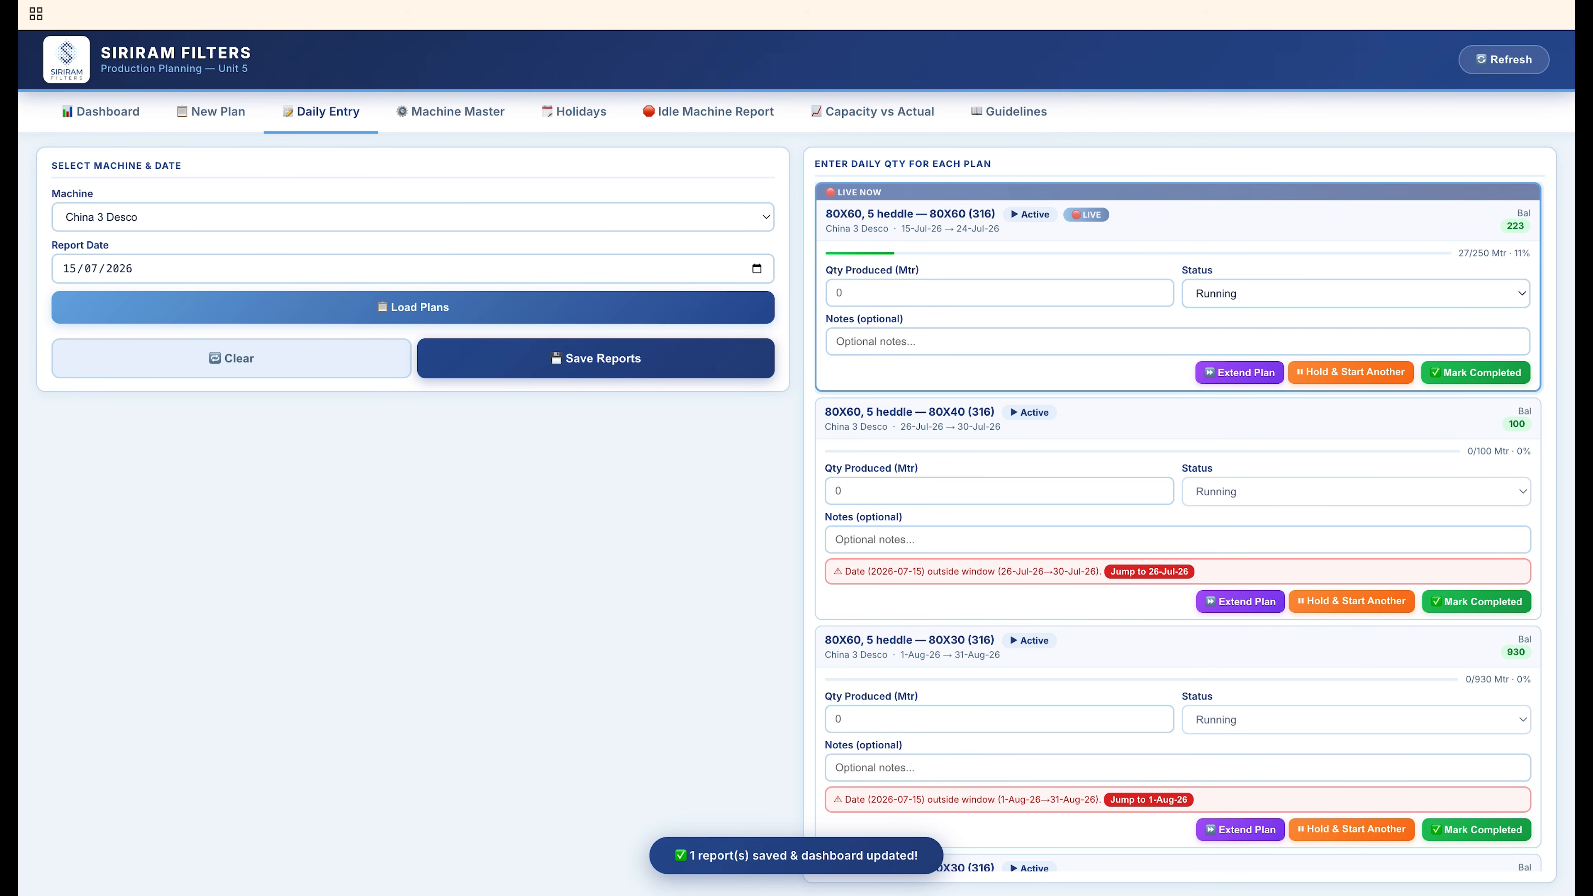
- Duplicate the browser tab and check the 15 July entry and its note on the production dashboard
right_click(756, 1)
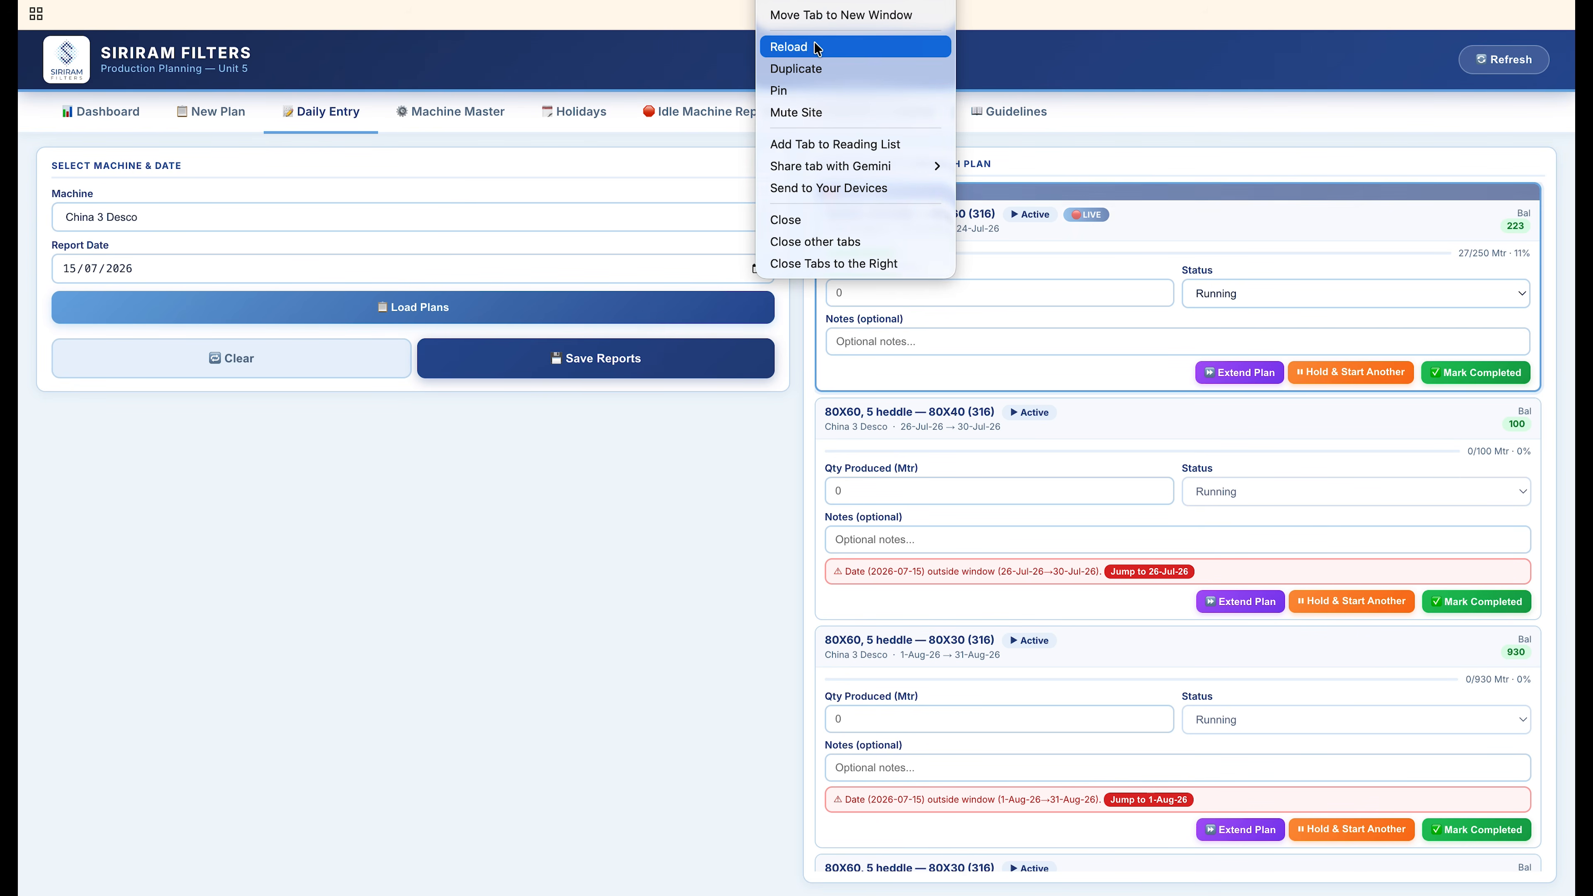
click(798, 65)
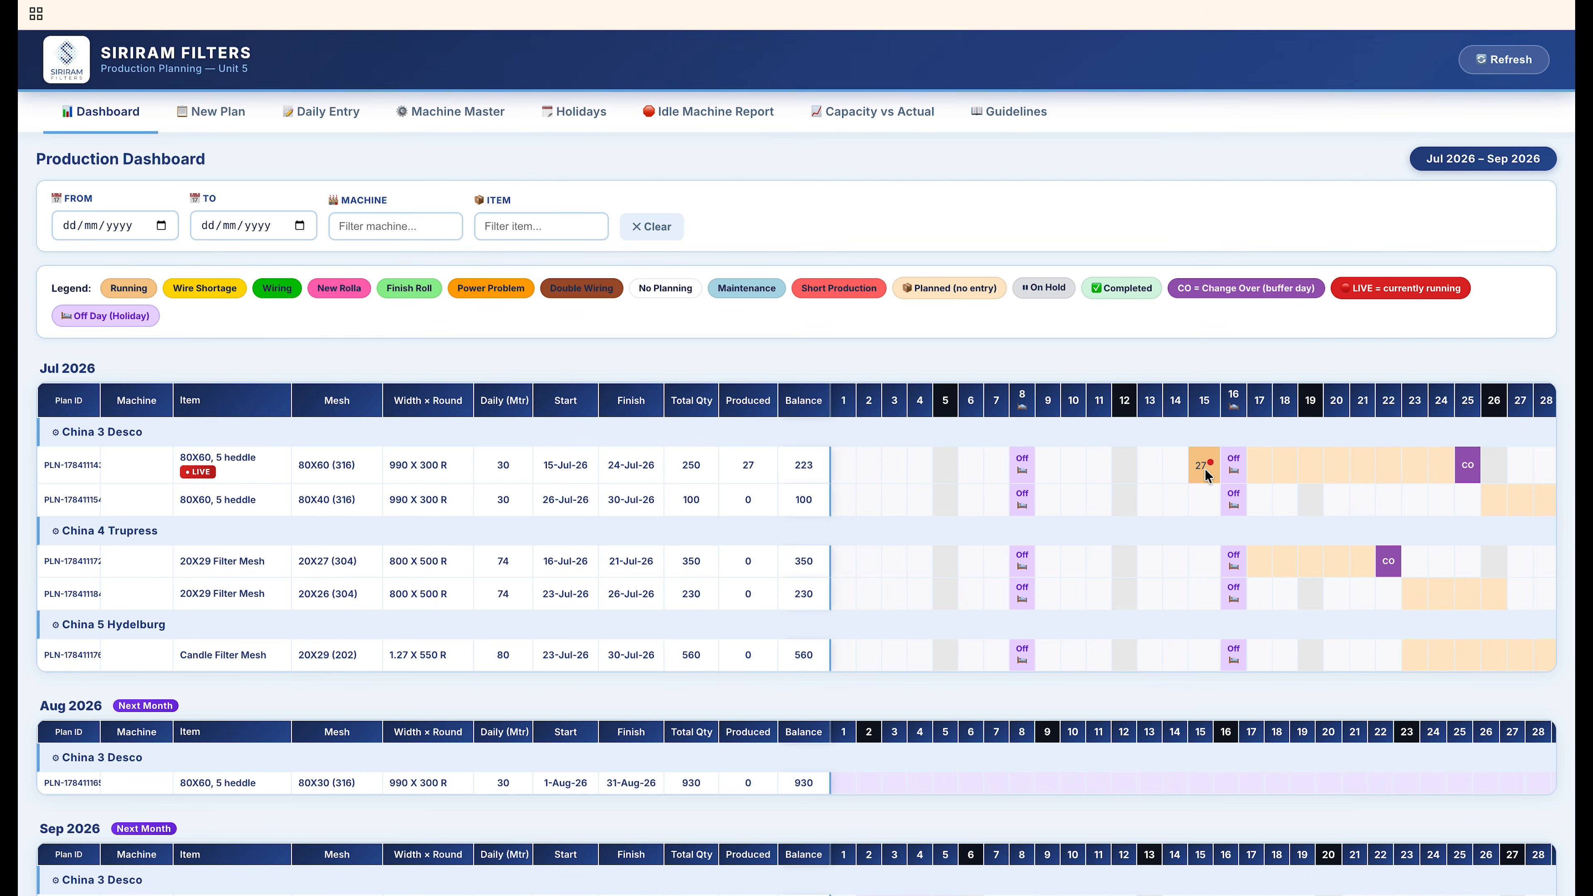
mouse_move(1210, 466)
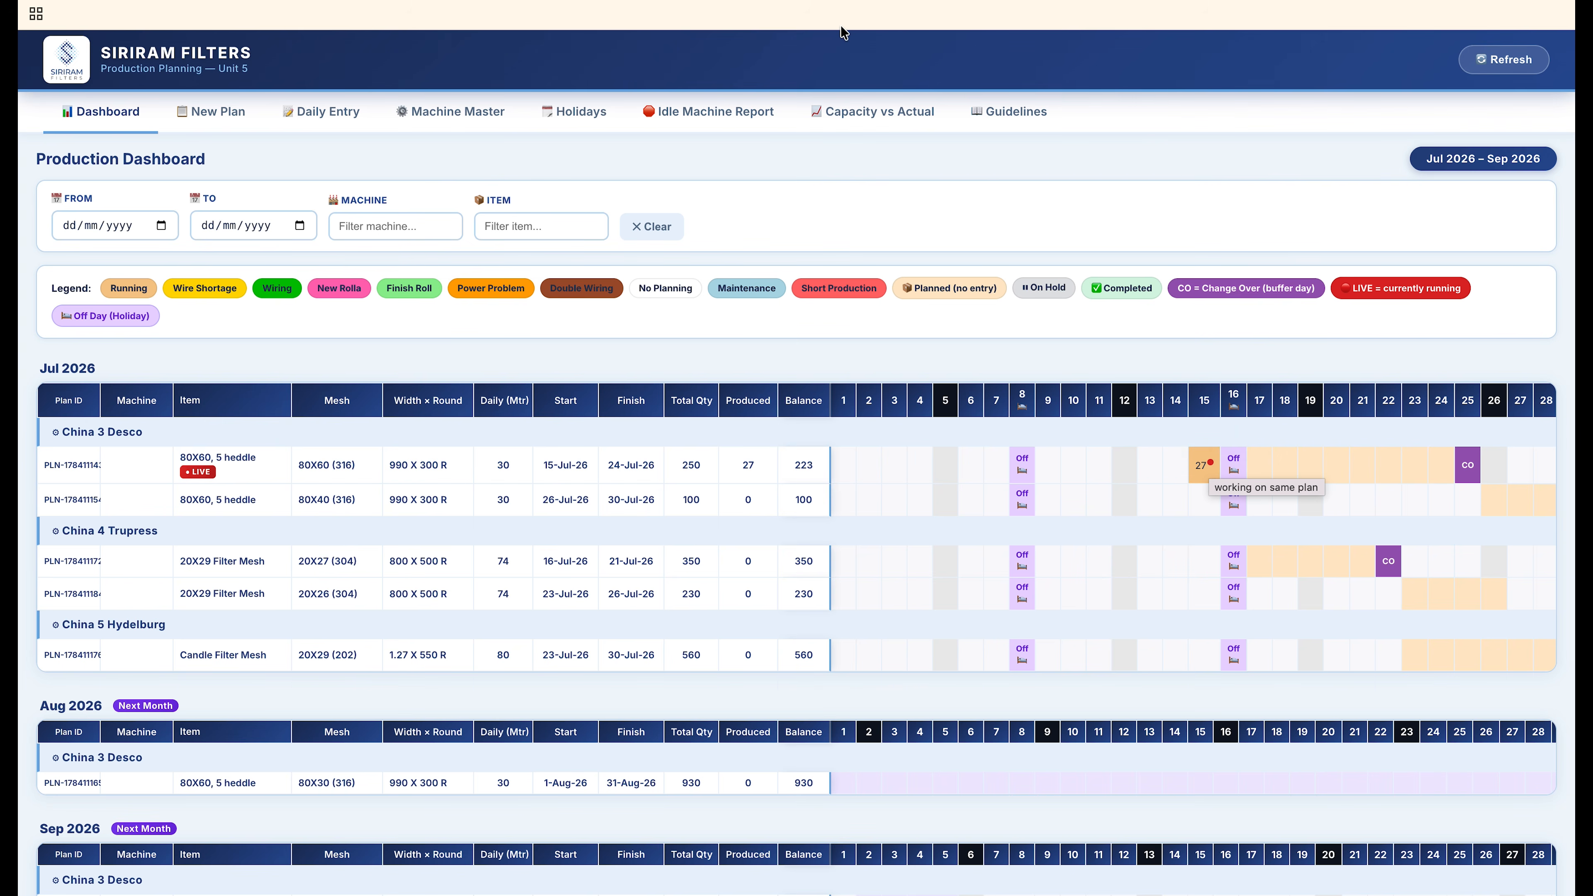
- Return to the daily entry for China 3 Desco and set the report date to 16/07/2026
click(323, 113)
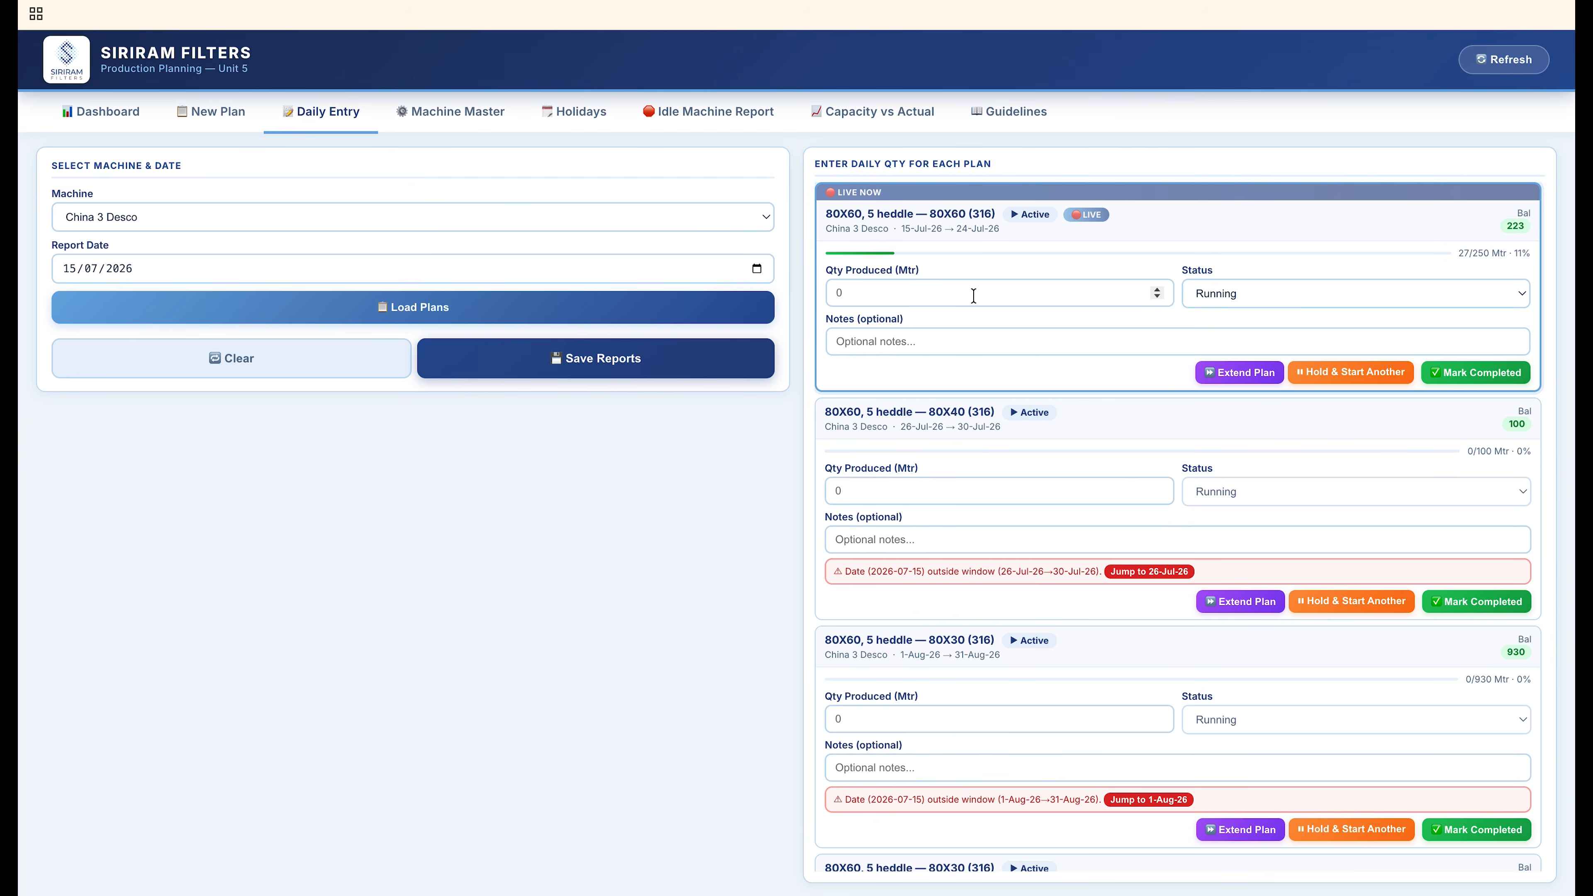
click(757, 270)
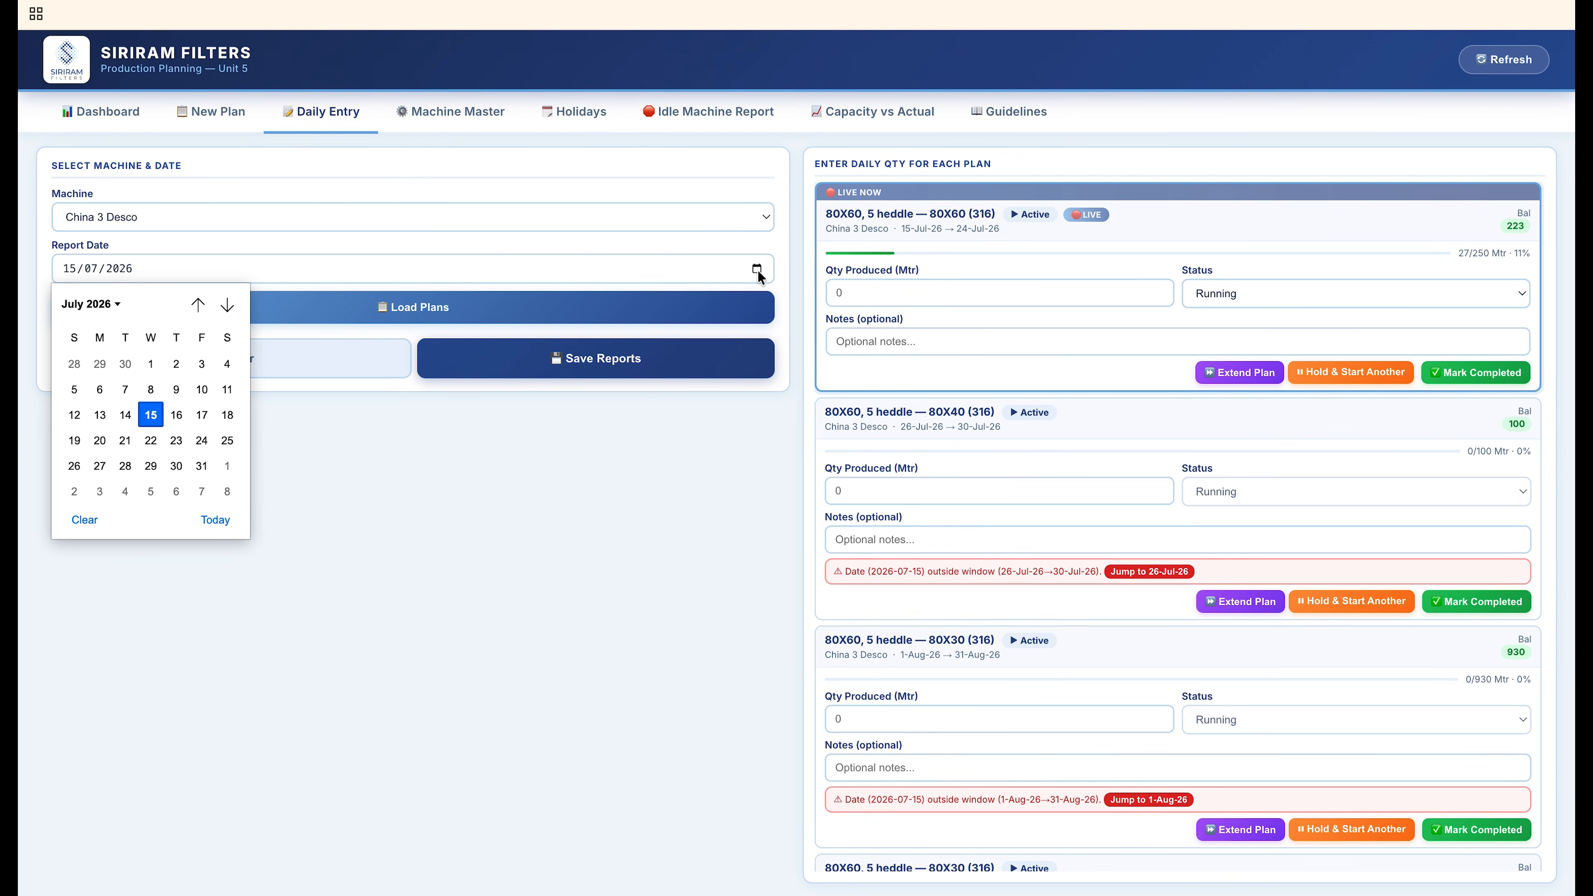
click(176, 415)
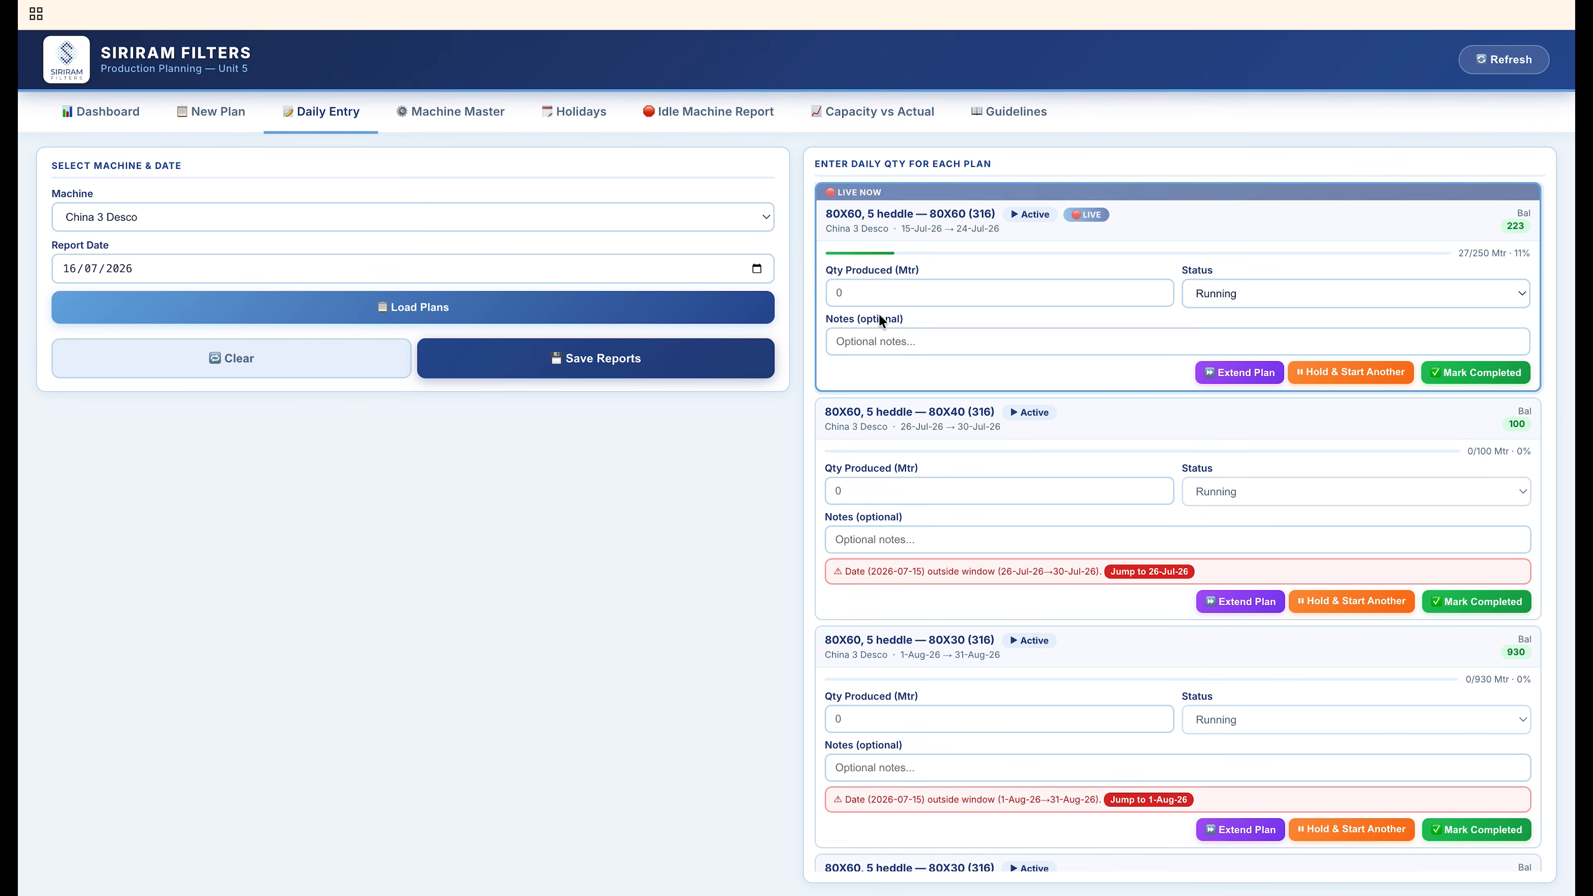
- Record 20 m produced on the 80X60 (316) plan with the note "working on same plan on machine" and save the report
click(883, 292)
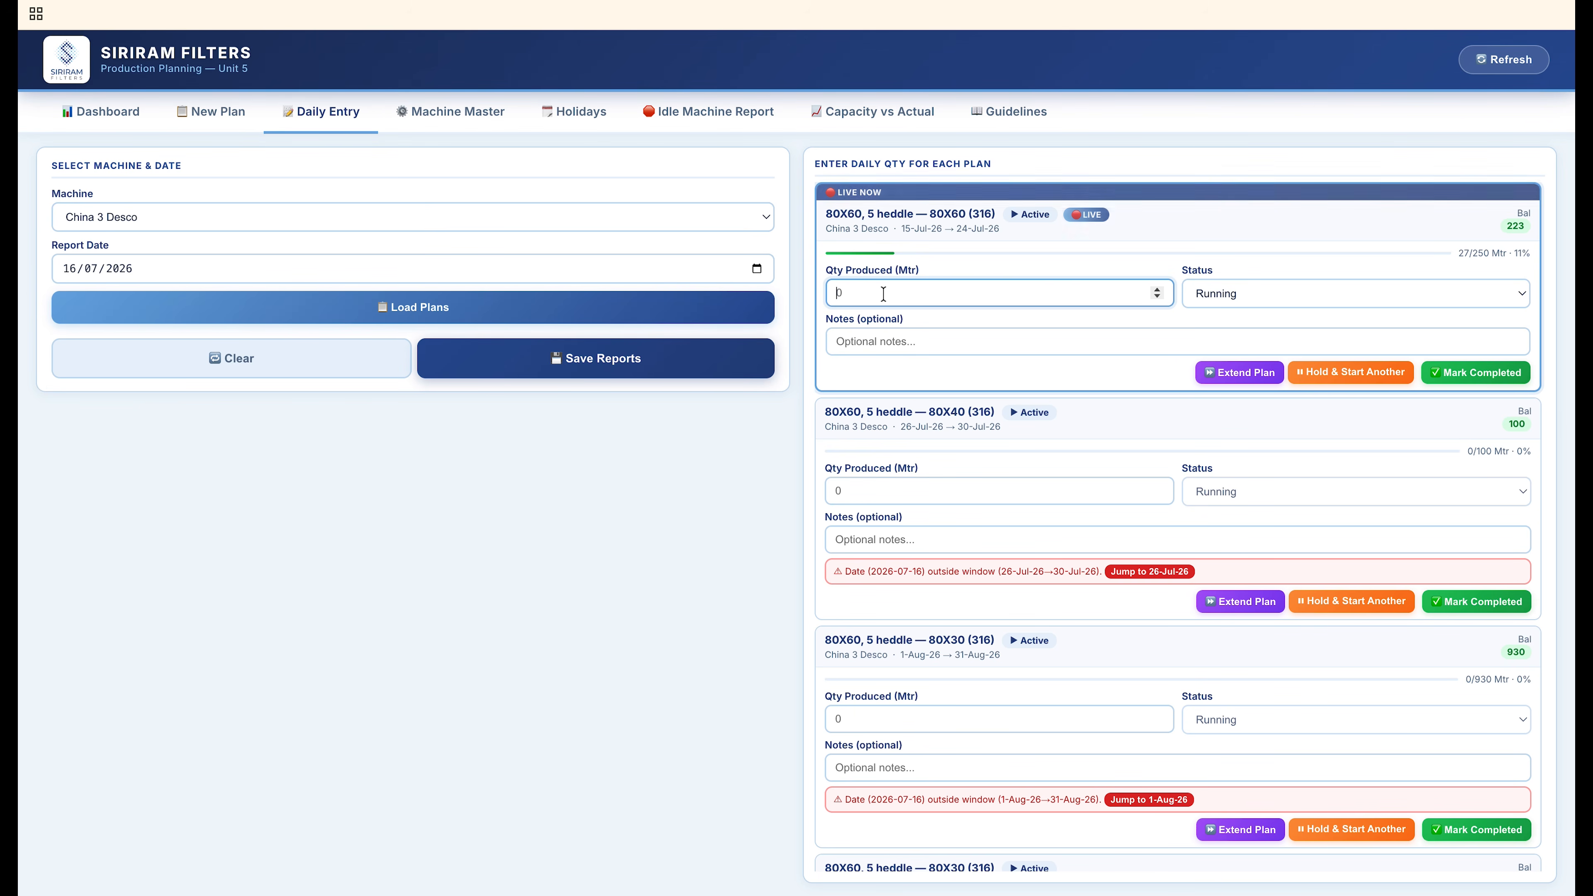
text(3)
key(BackSpace)
text(20)
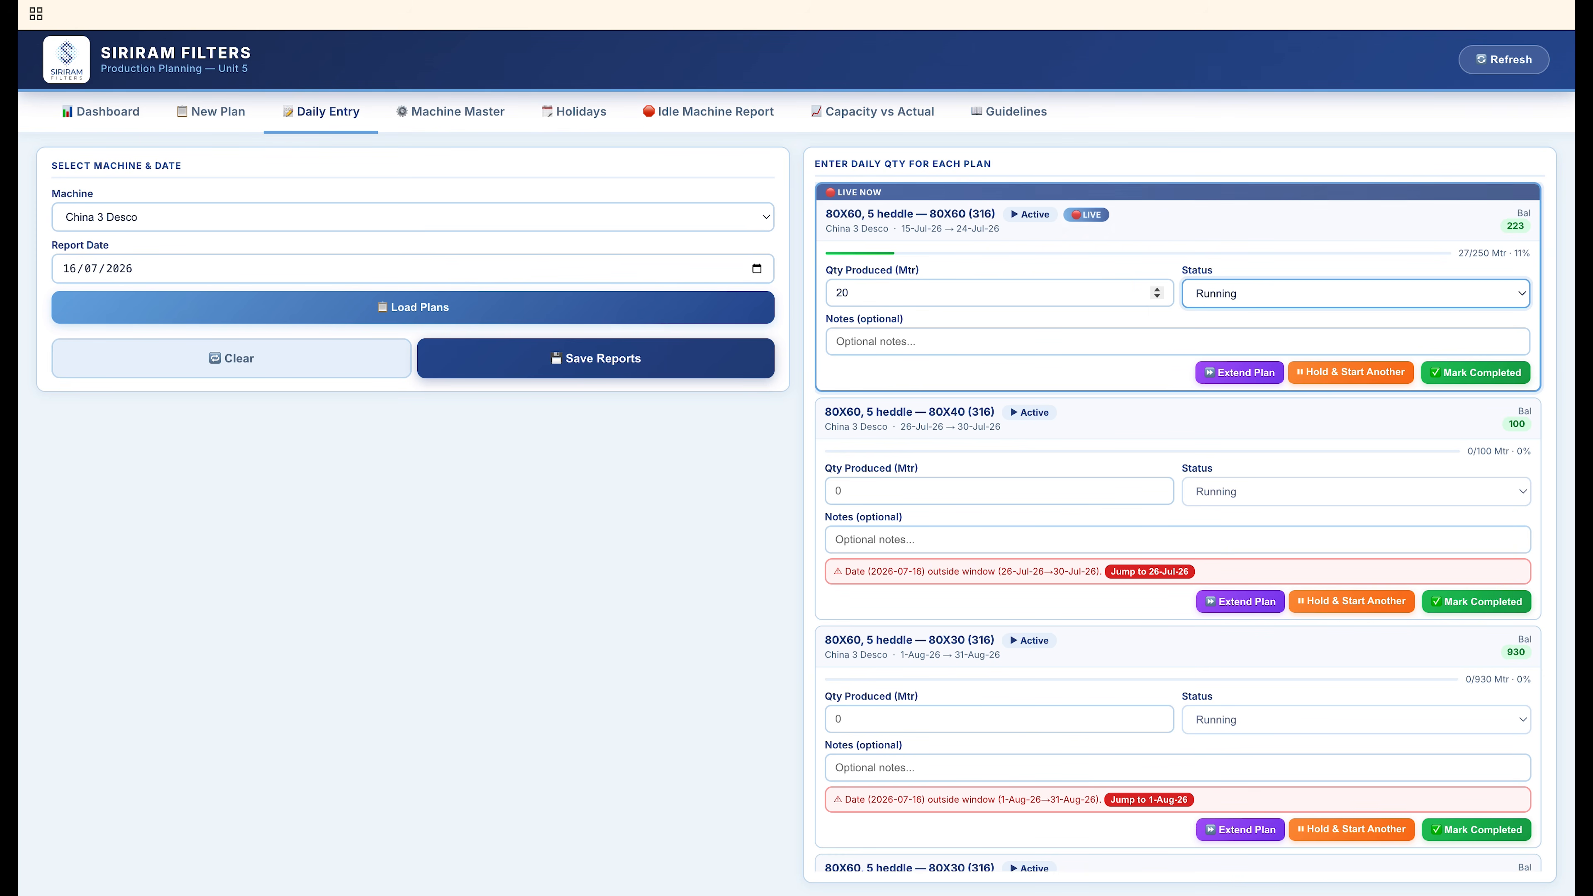
key(Tab)
key(Tab)
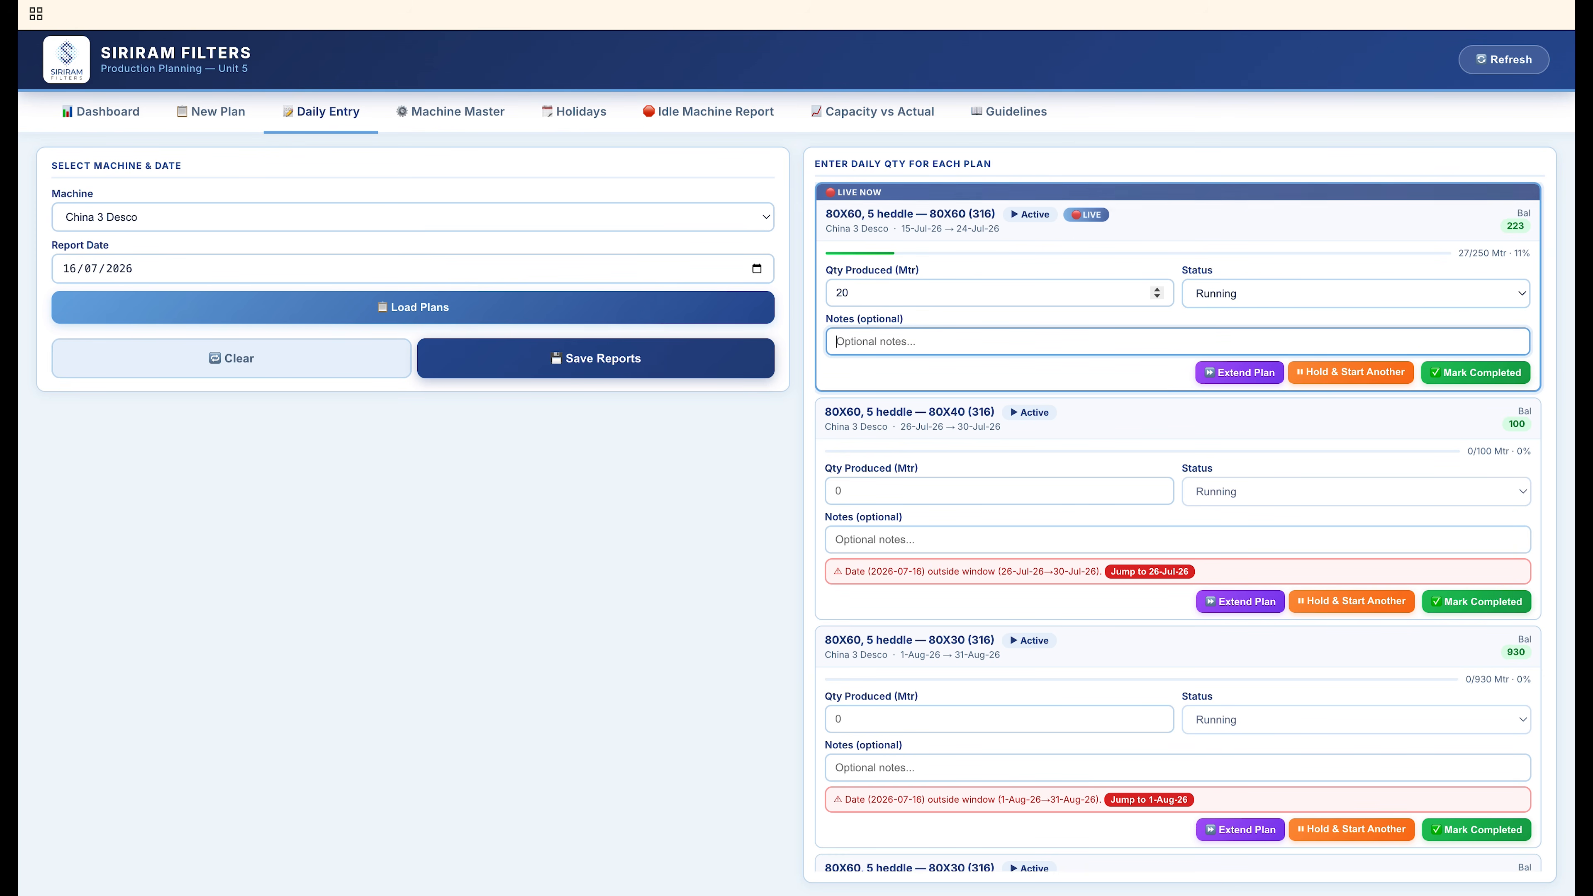
text(working on smame plan on machine)
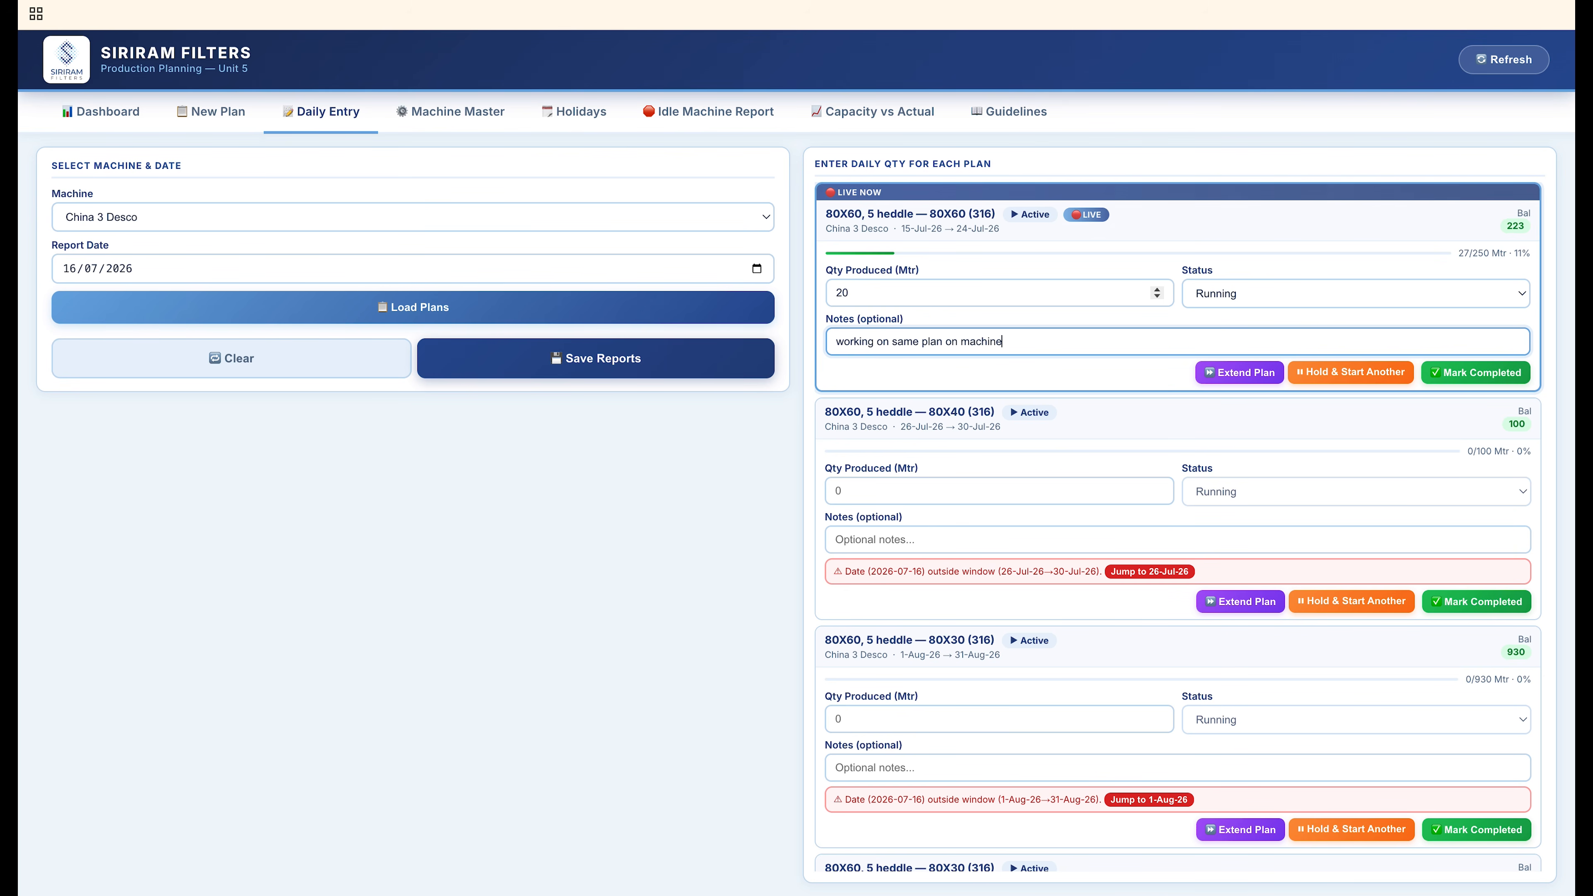
click(676, 359)
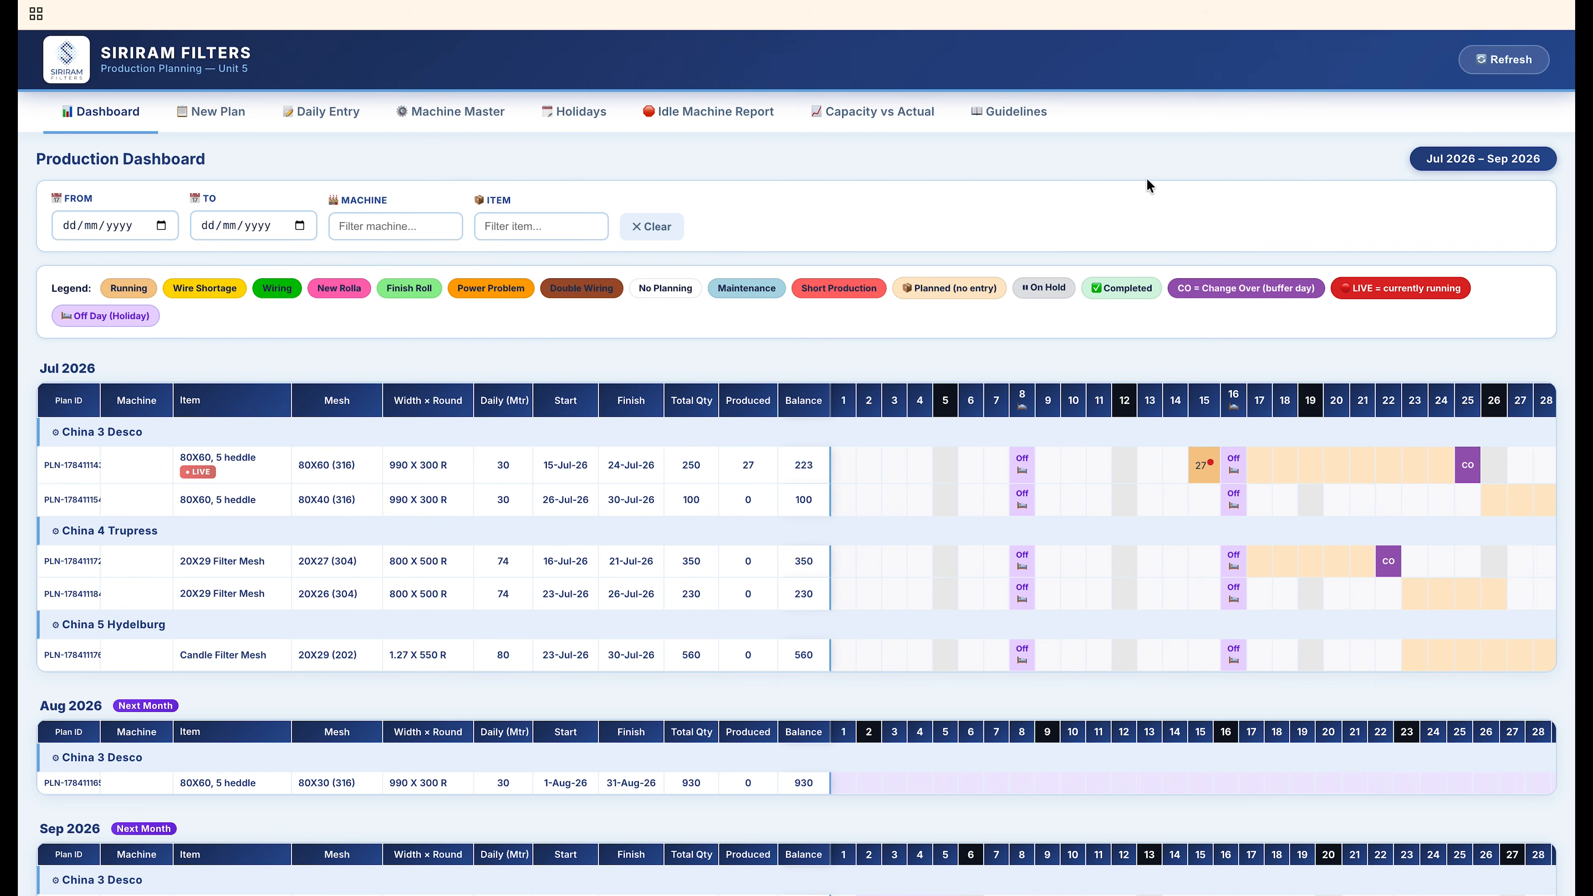
- Refresh the production dashboard and examine the July timeline of the 80X60 (316) plan
click(1501, 60)
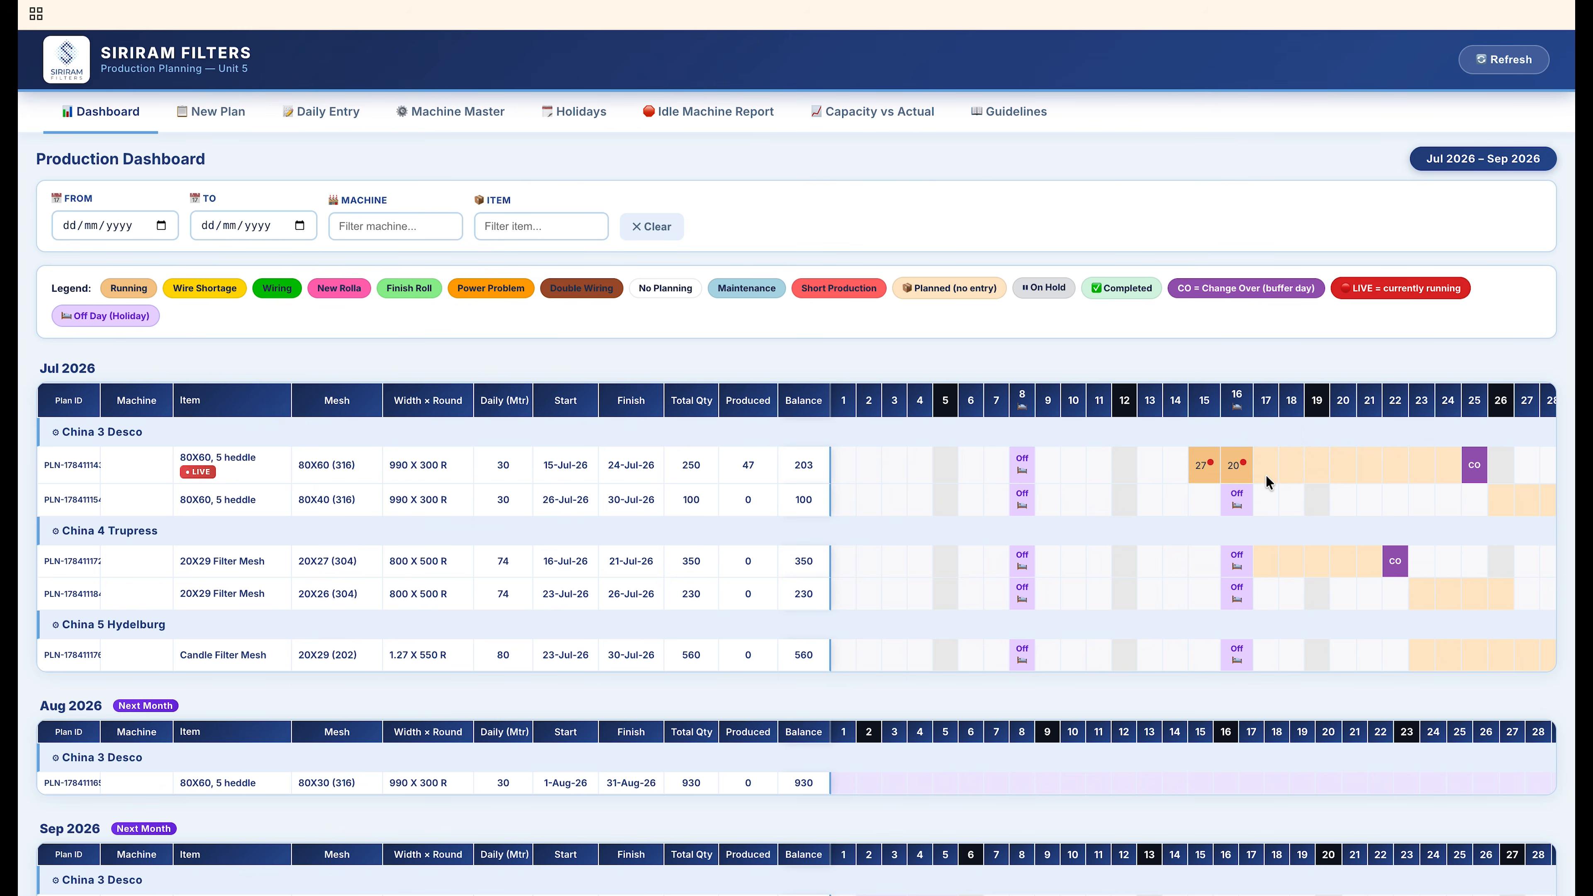
scroll(1266, 475, right, 3)
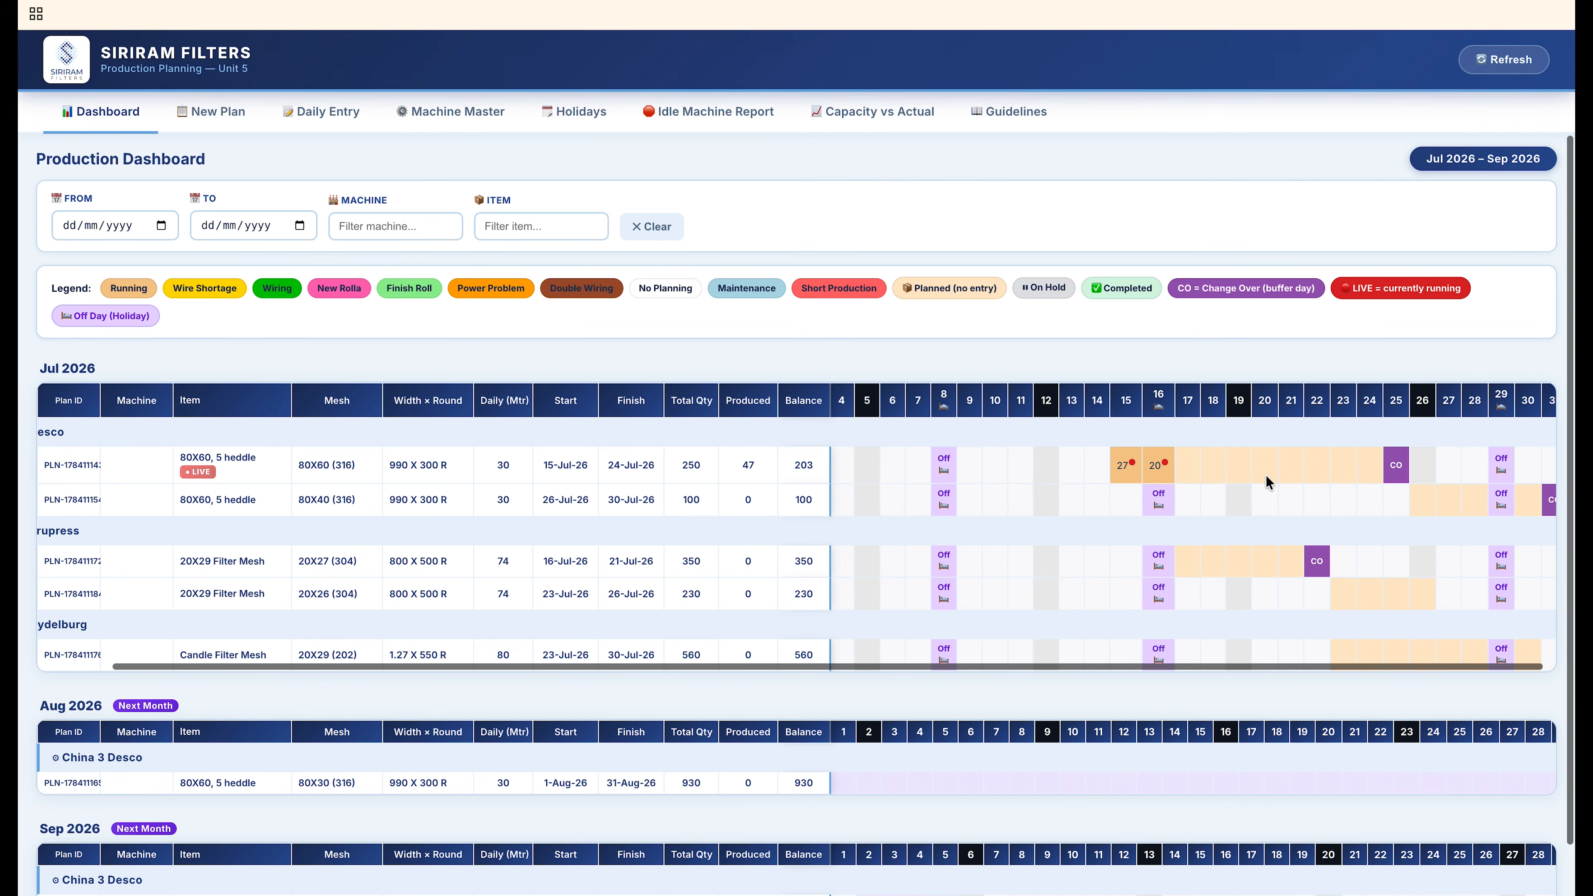
scroll(1266, 475, left, 3)
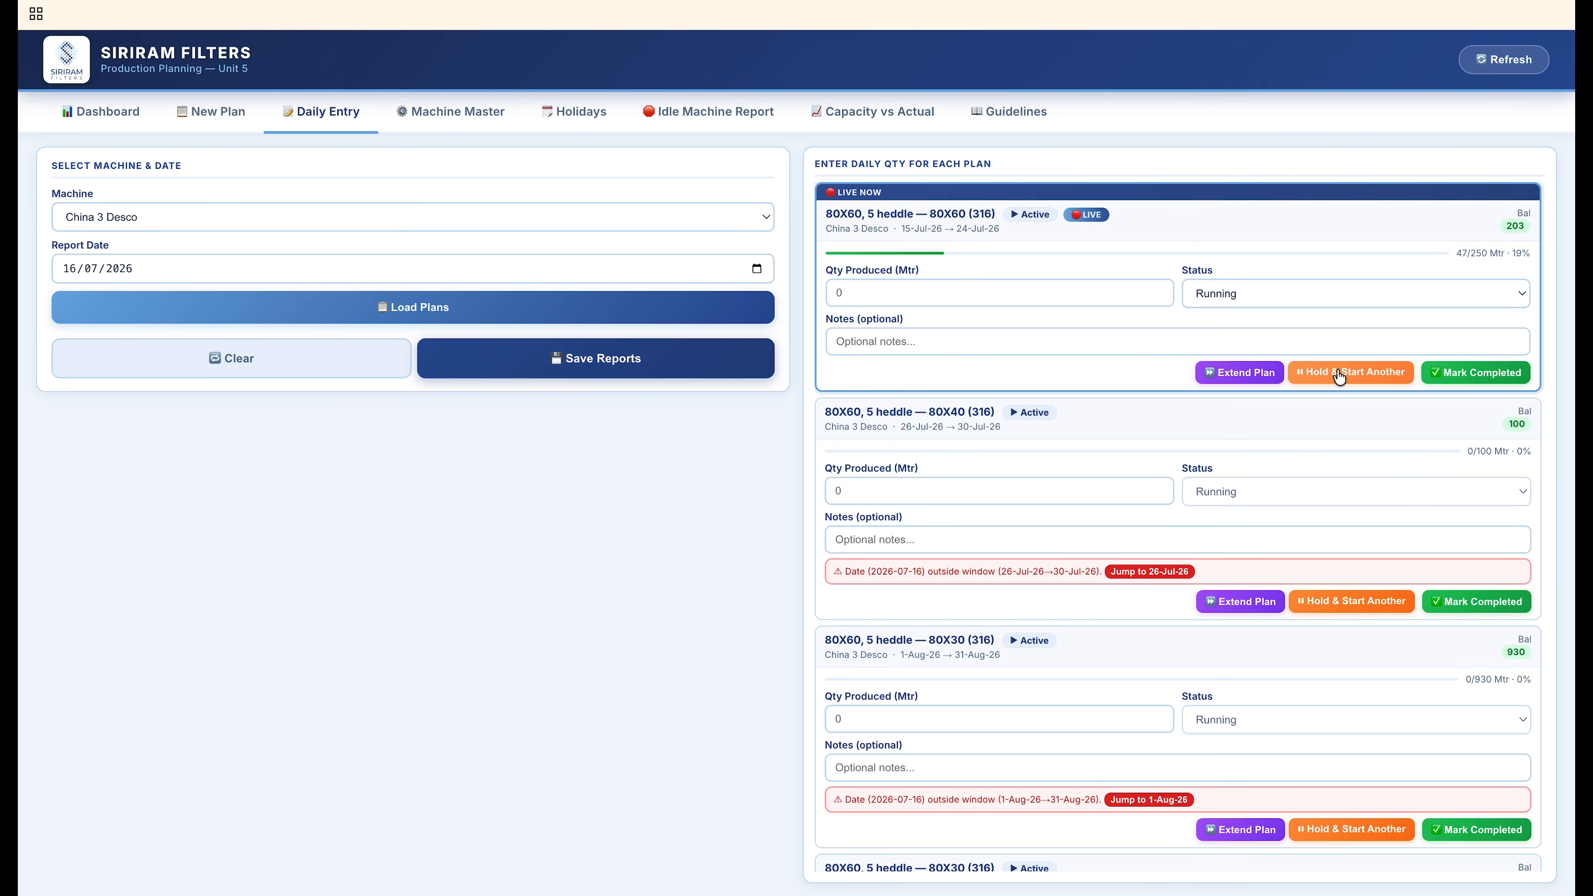
- For report date 17/07/2026, set the 80X60 (316) plan's produced quantity to 0 and its status to Maintenance
click(756, 268)
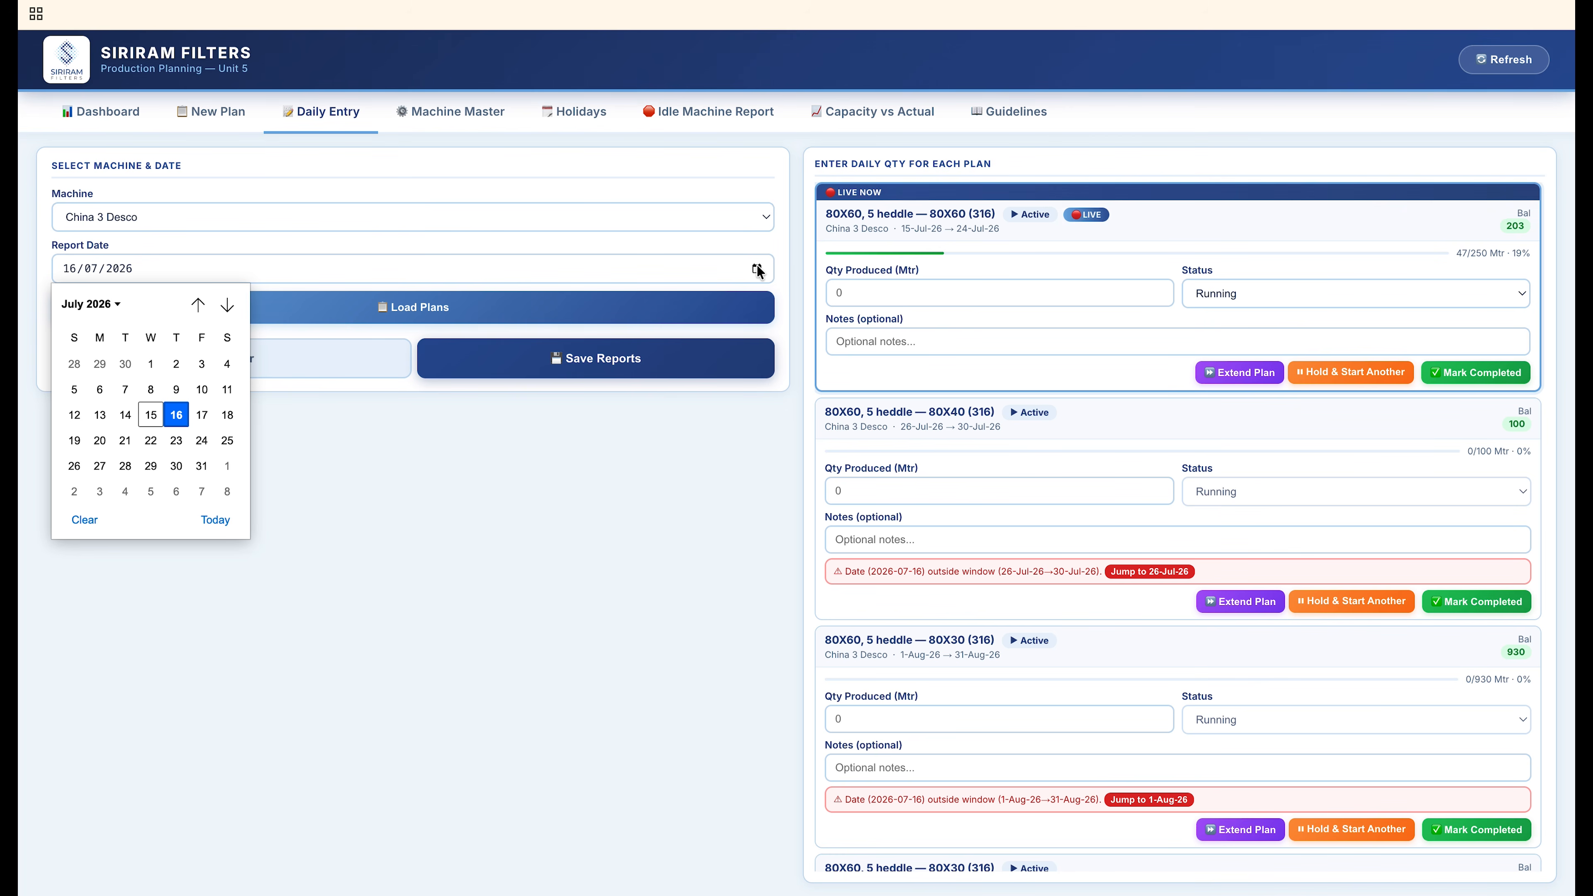
click(201, 414)
click(858, 293)
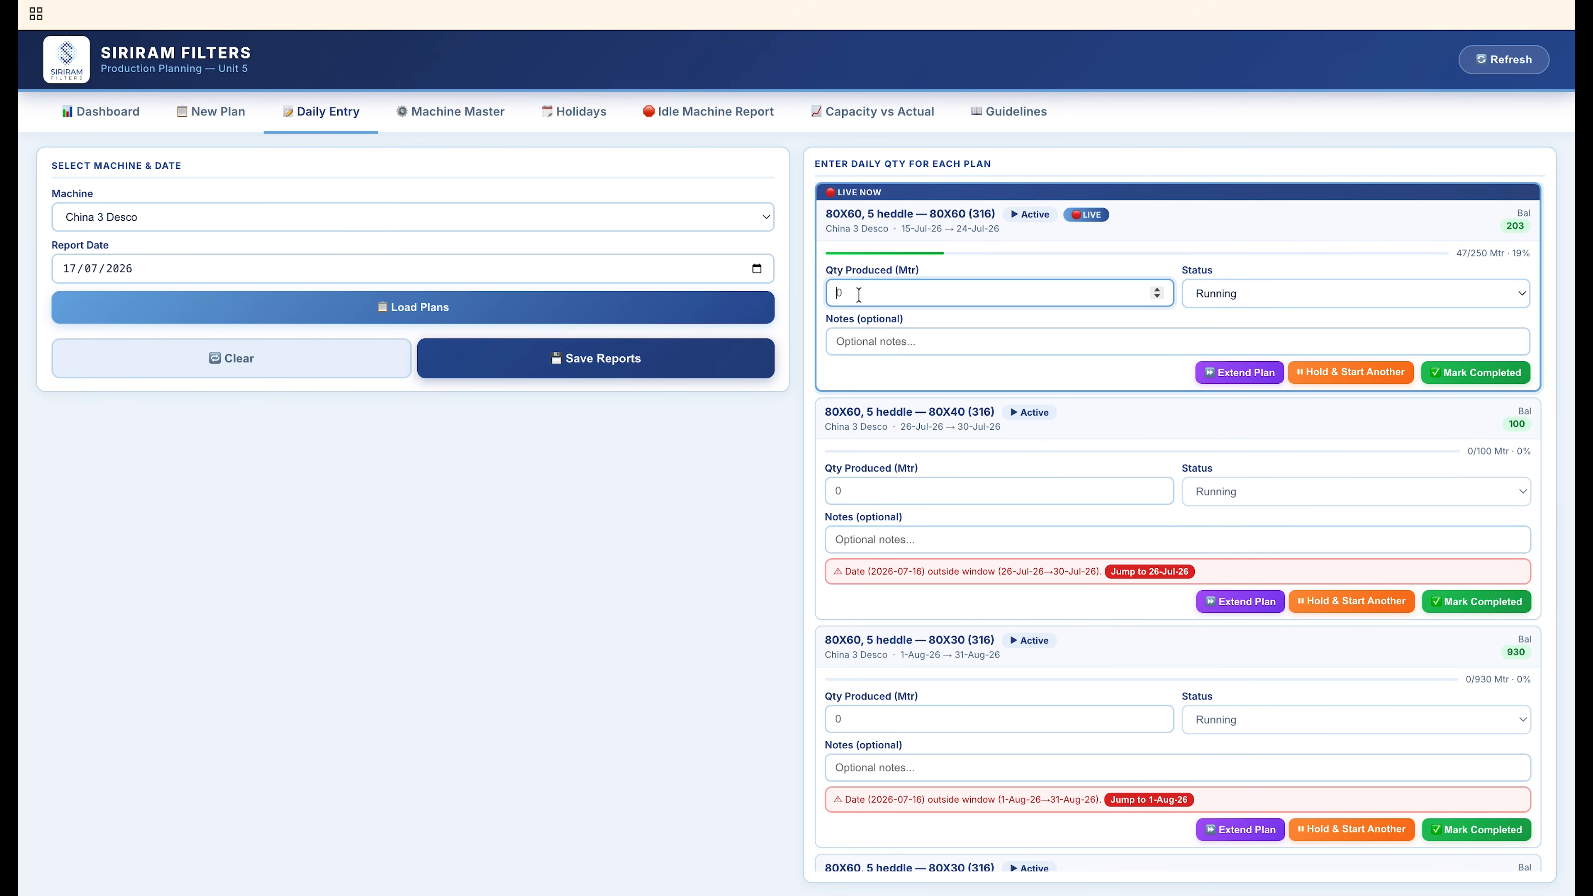
key(Tab)
key(space)
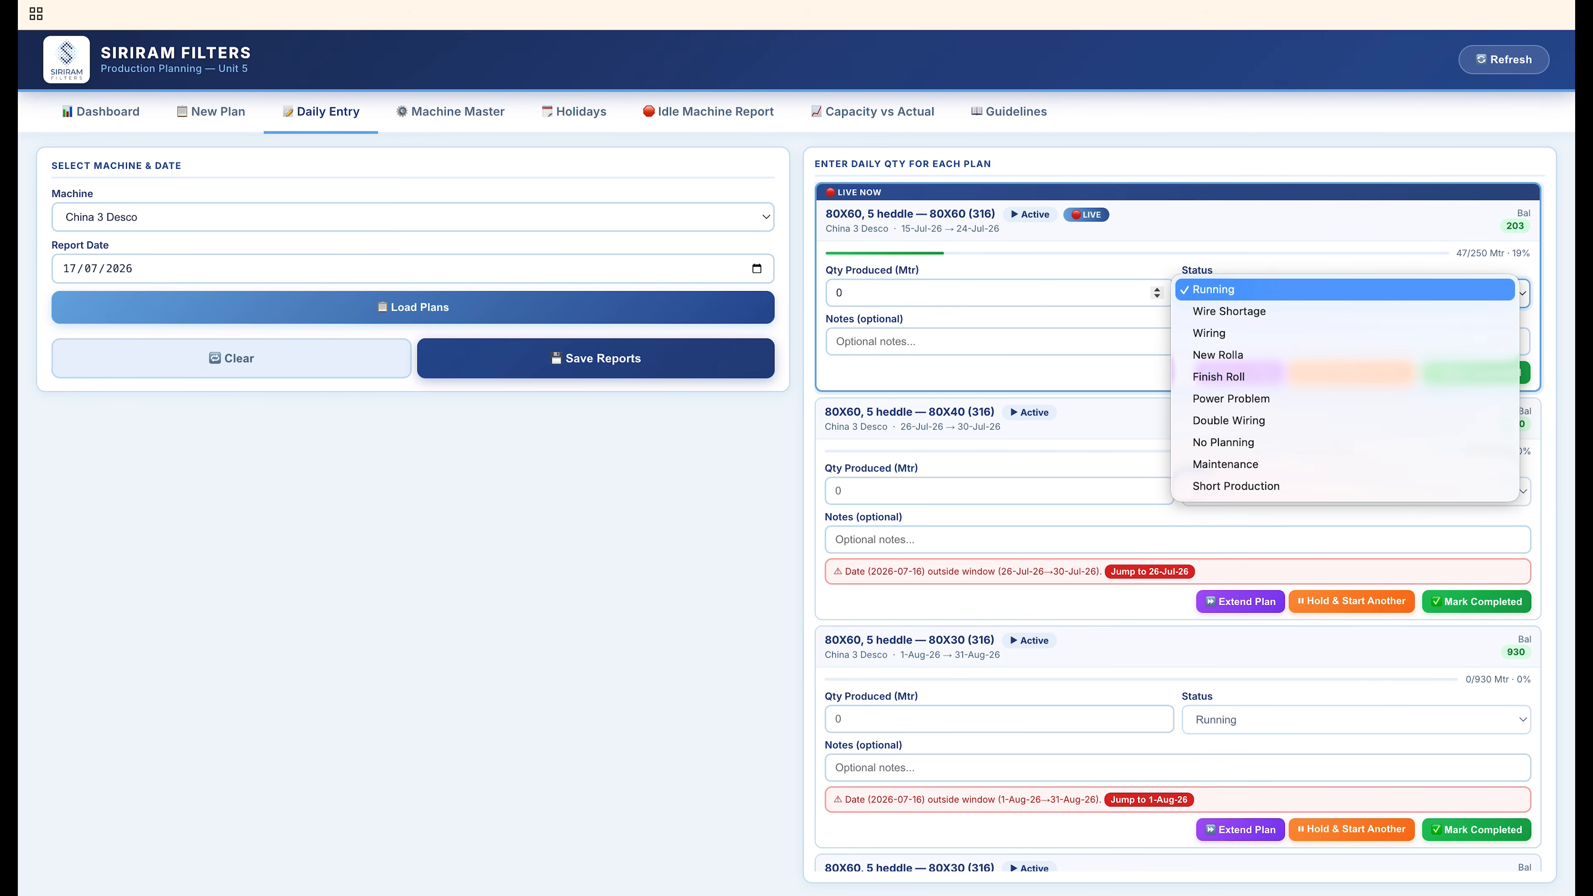
key(Down)
key(Down)
key(Down)
key(Down)
key(Down)
key(Down)
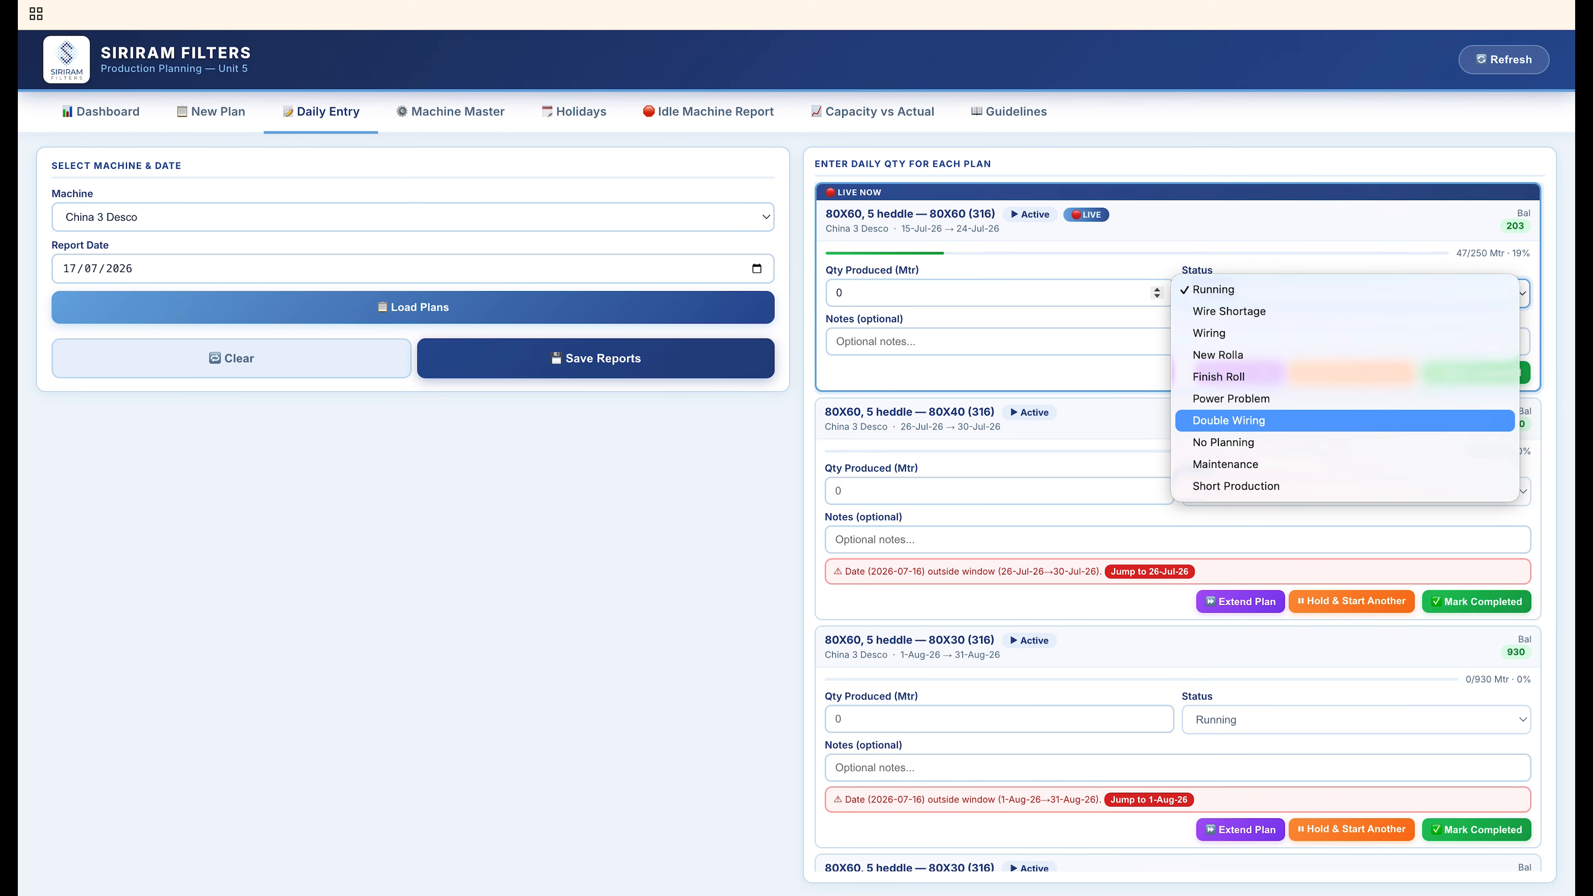
key(Down)
key(Down)
key(Escape)
- Add the note "machine maintenance m thi no production" to the 80X60 (316) plan and save the report despite the zero quantity
click(904, 340)
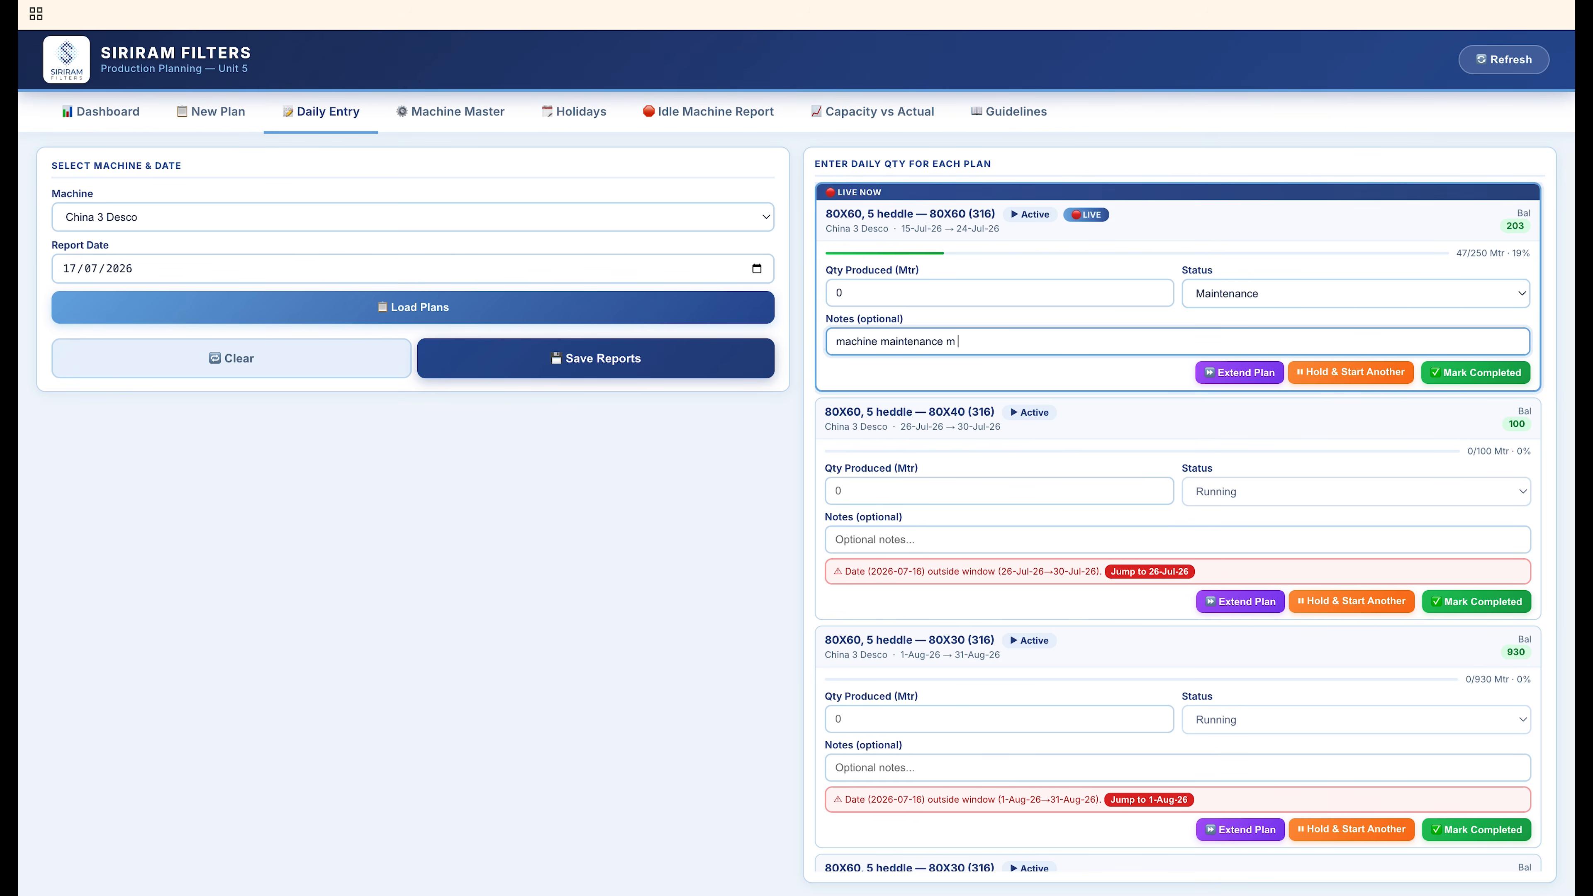
text(no production)
click(651, 368)
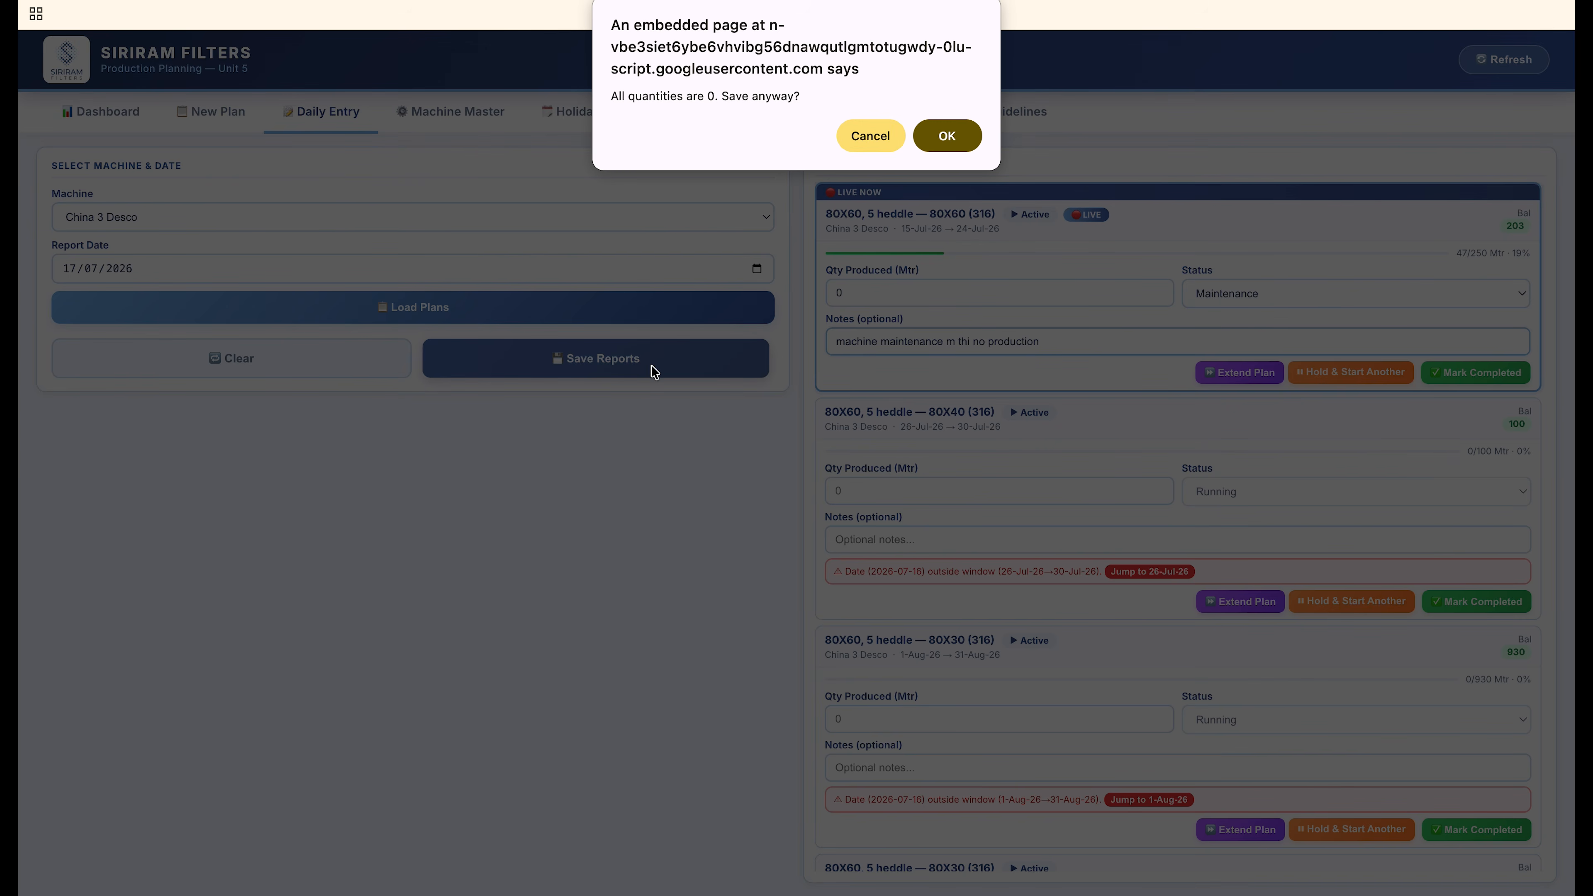
click(947, 136)
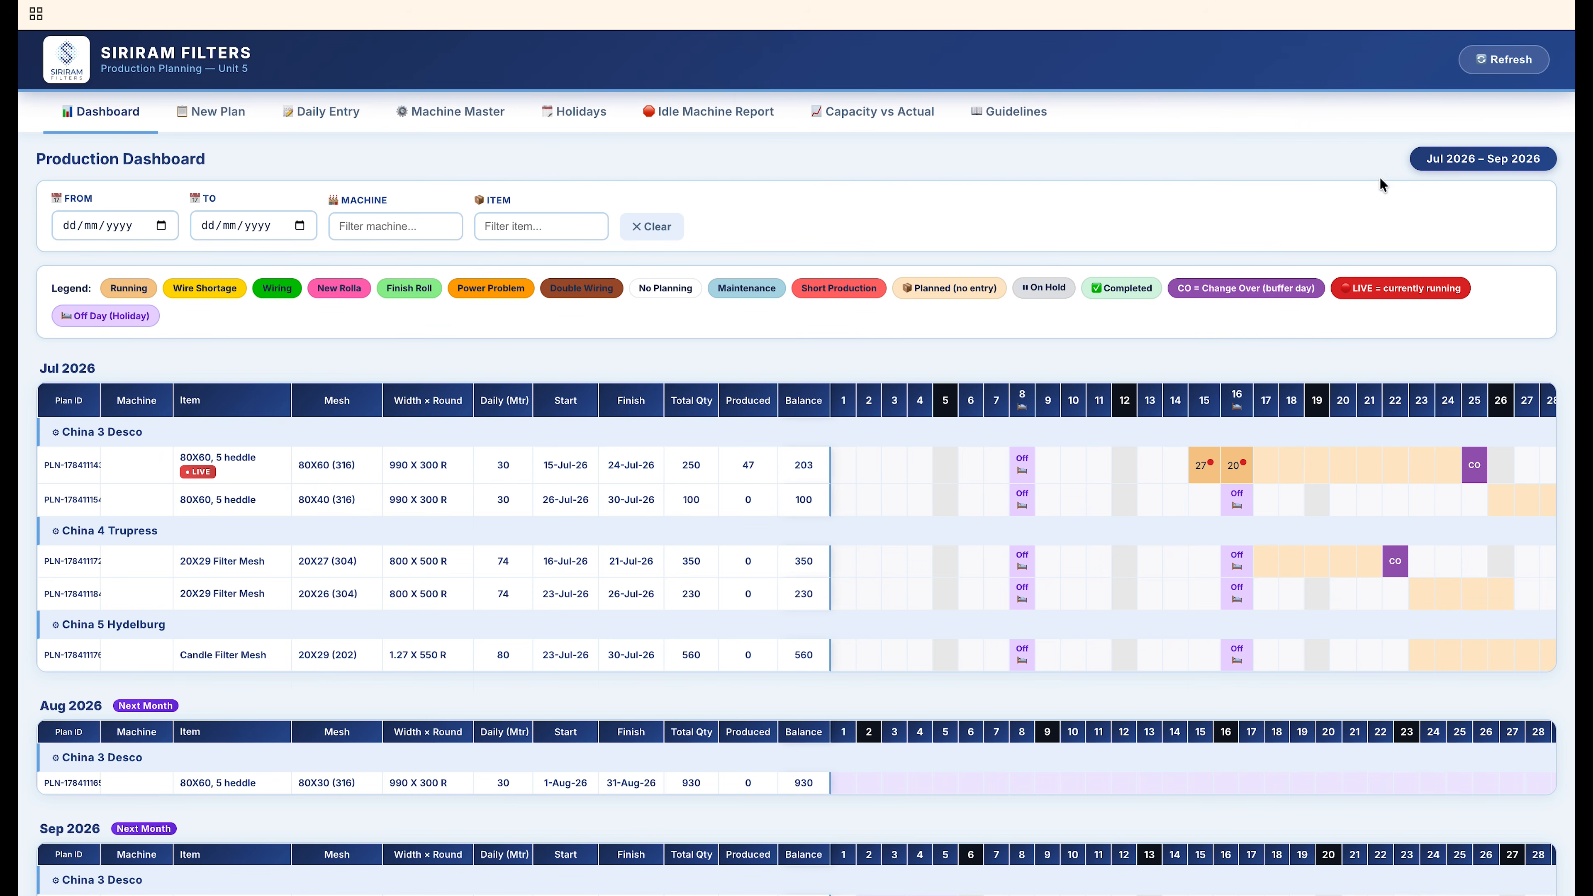
- Refresh the production dashboard and check the 17 July maintenance entry of the 80X60 (316) plan
click(1495, 67)
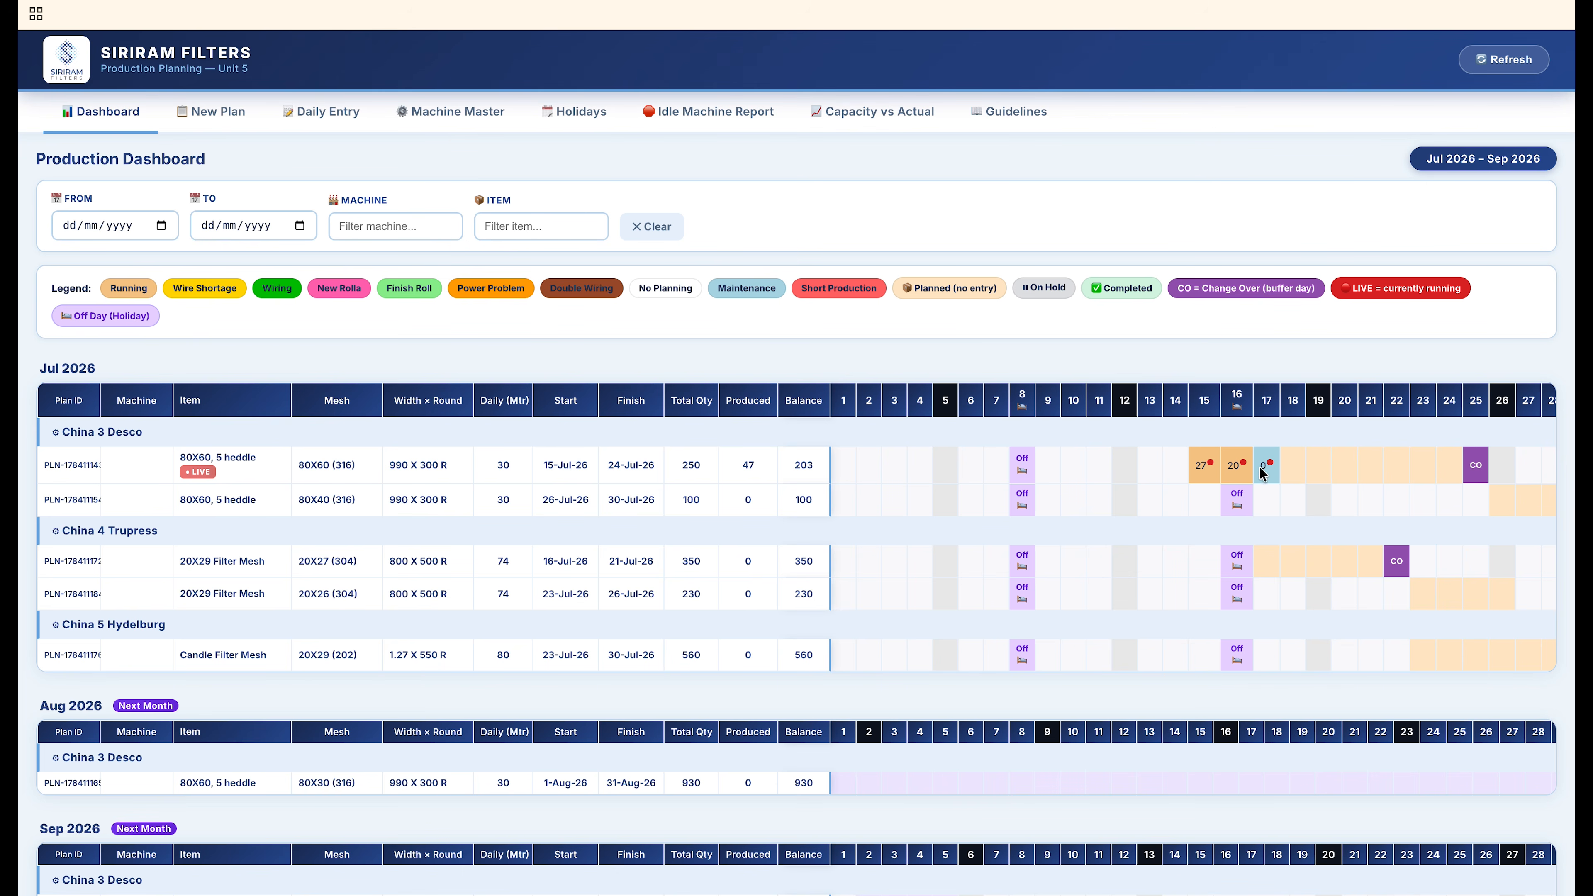
mouse_move(1268, 471)
- Return to the daily entry for China 3 Desco and set the report date to 18/07/2026
click(321, 111)
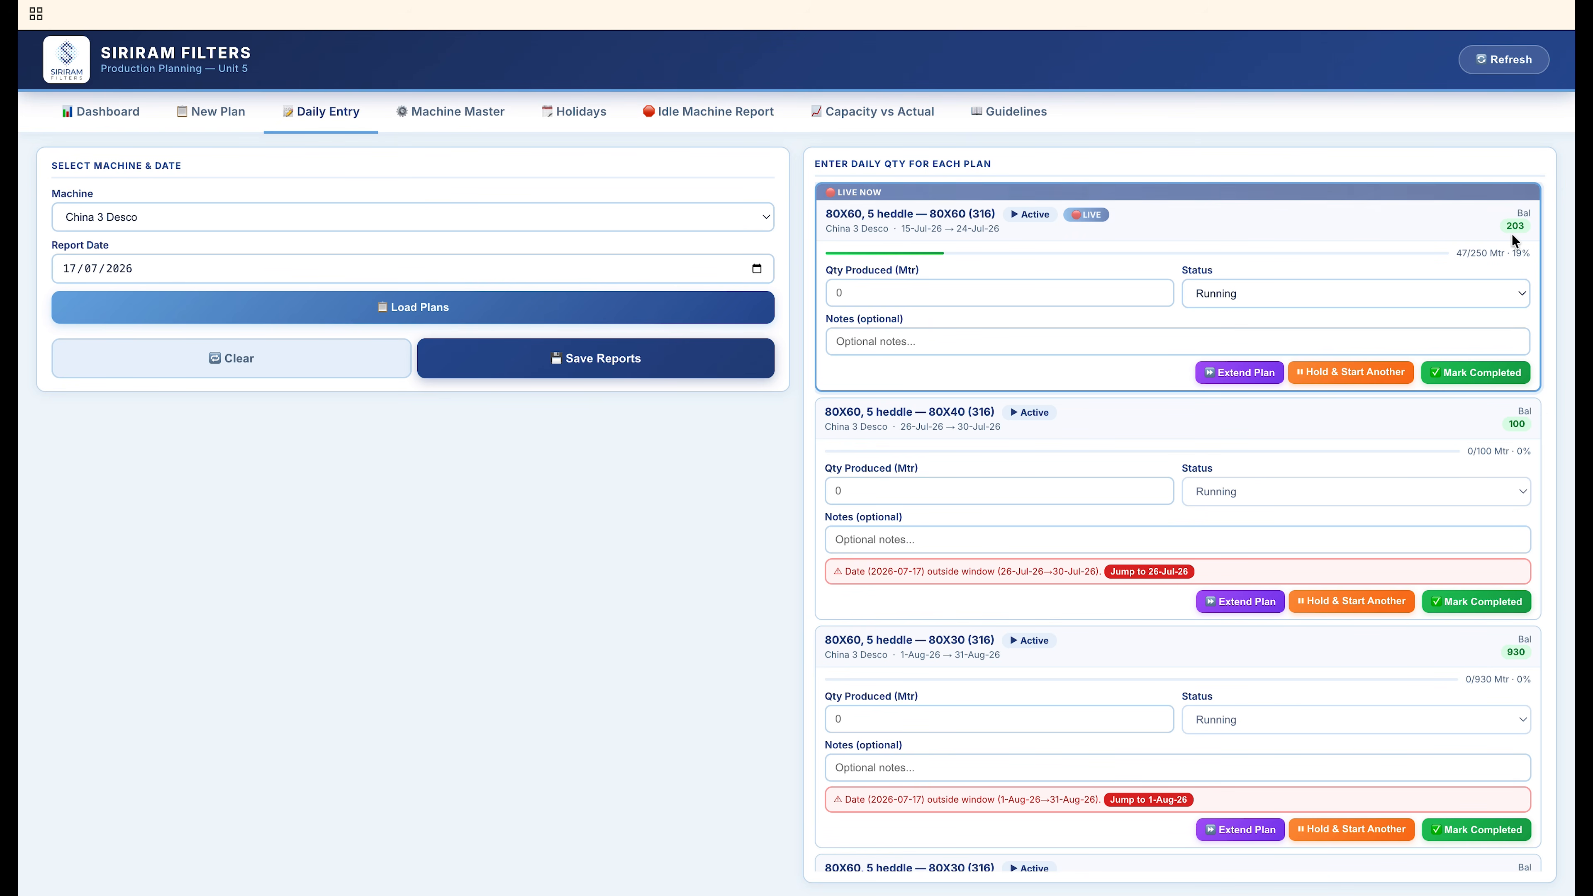
click(1026, 294)
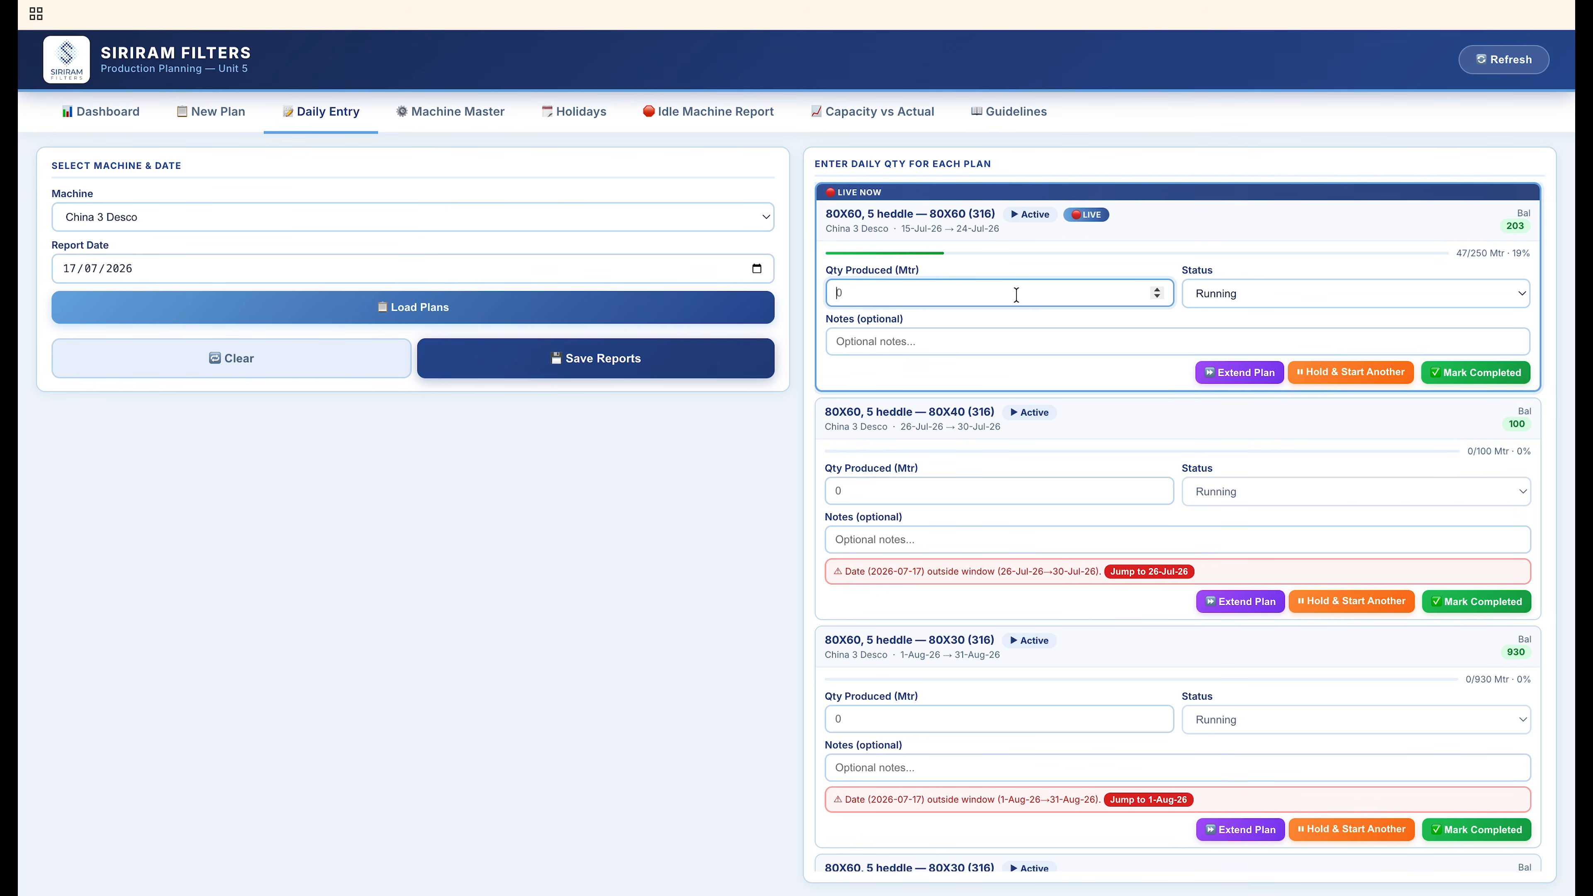
click(756, 269)
click(226, 414)
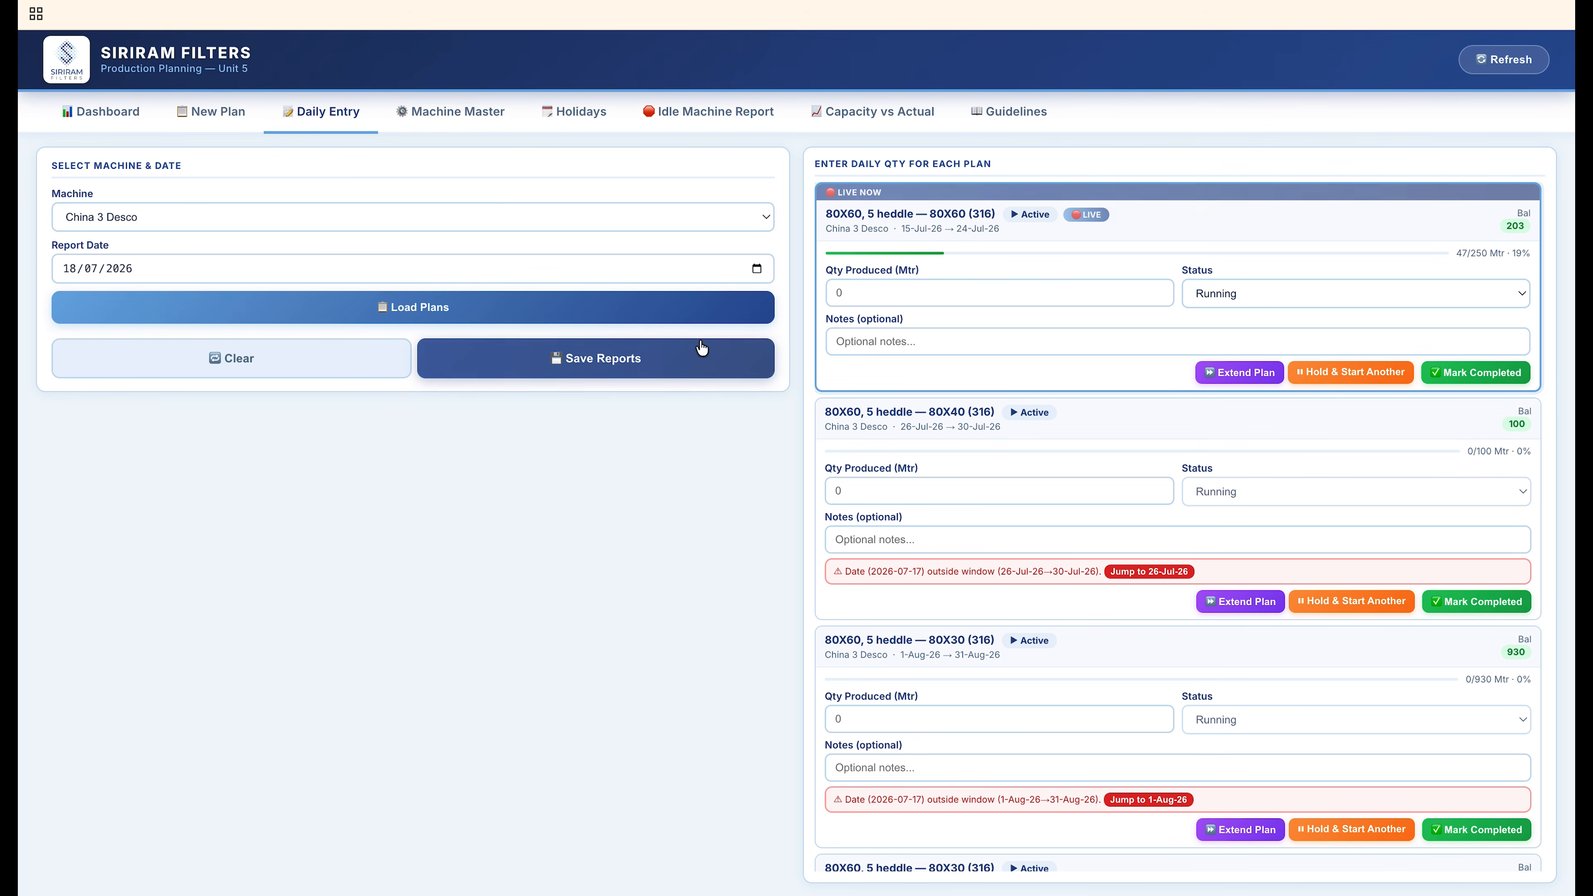
- Record 29 m produced on the 80X60 (316) plan, add a short working note and save the report
click(903, 293)
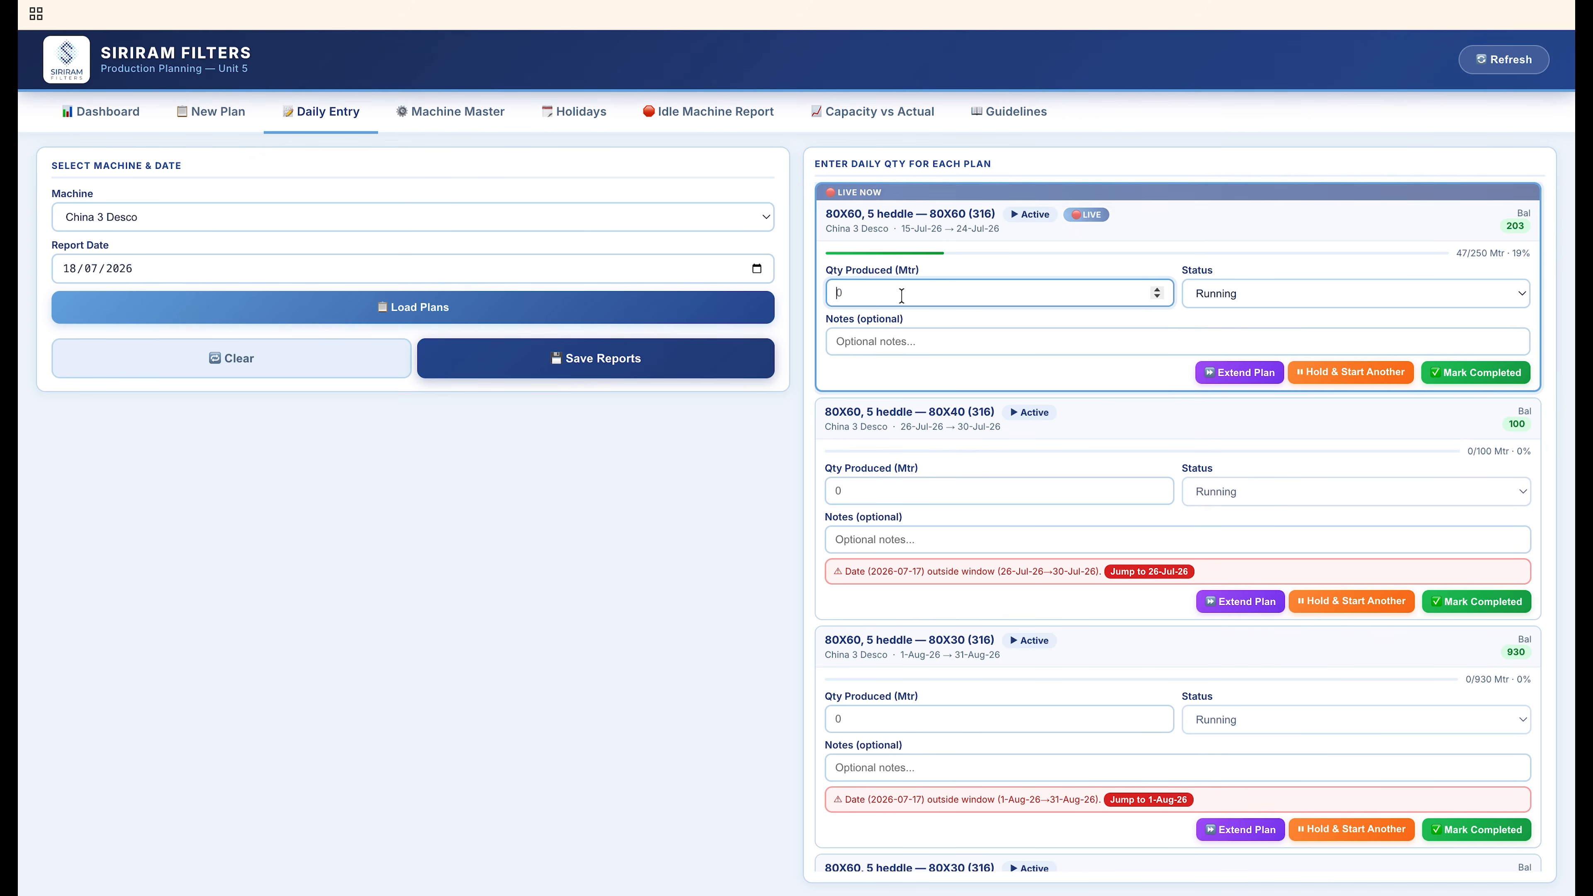
text(29)
click(940, 339)
text(wokr)
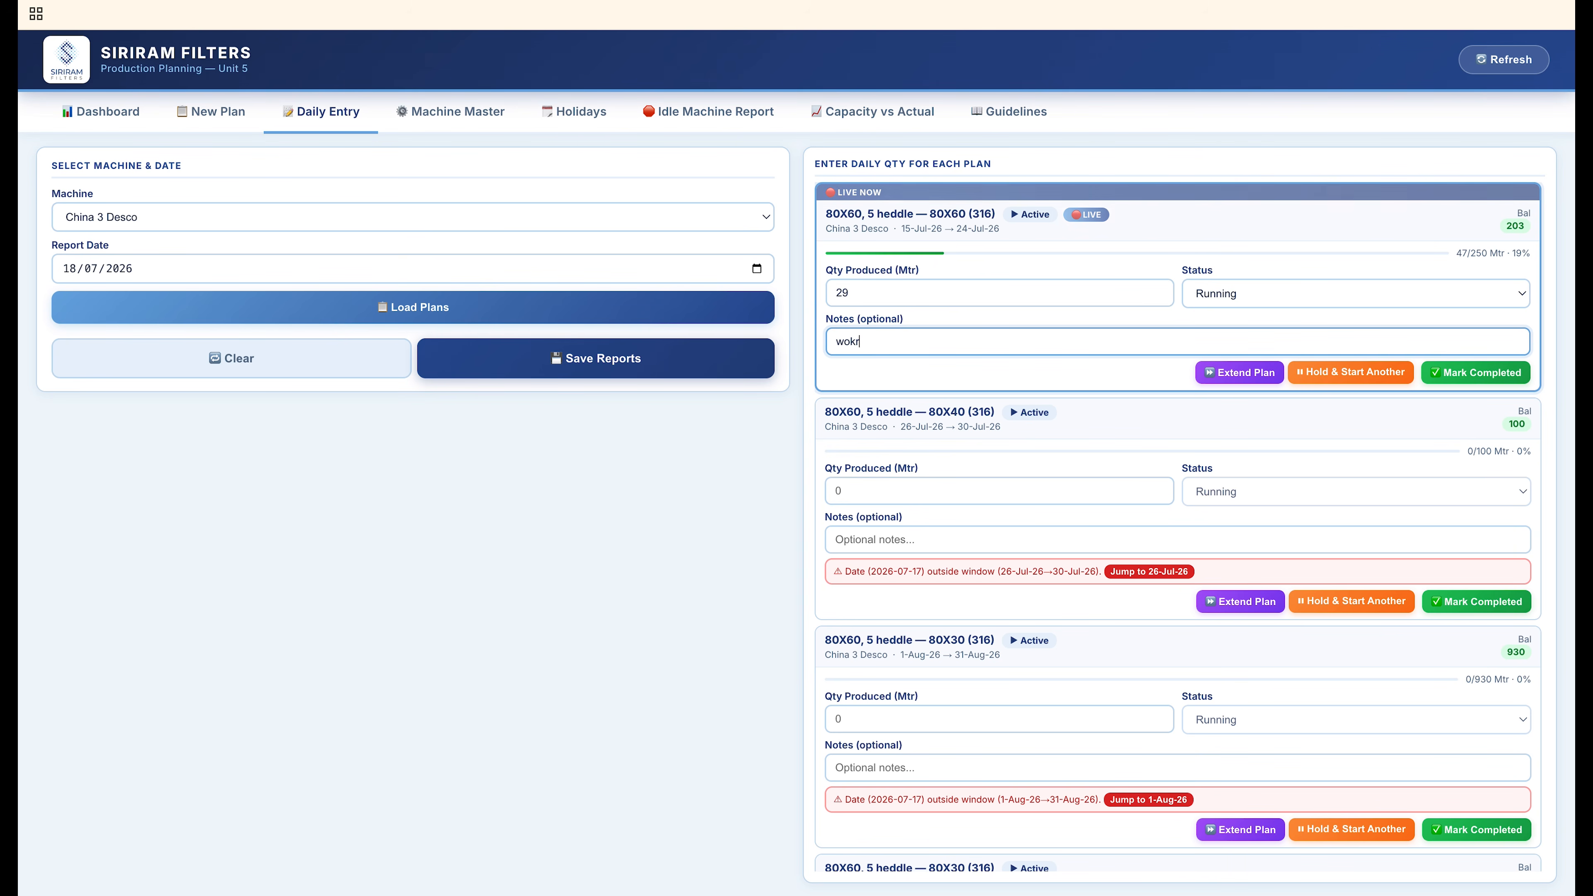
text(ing)
click(735, 370)
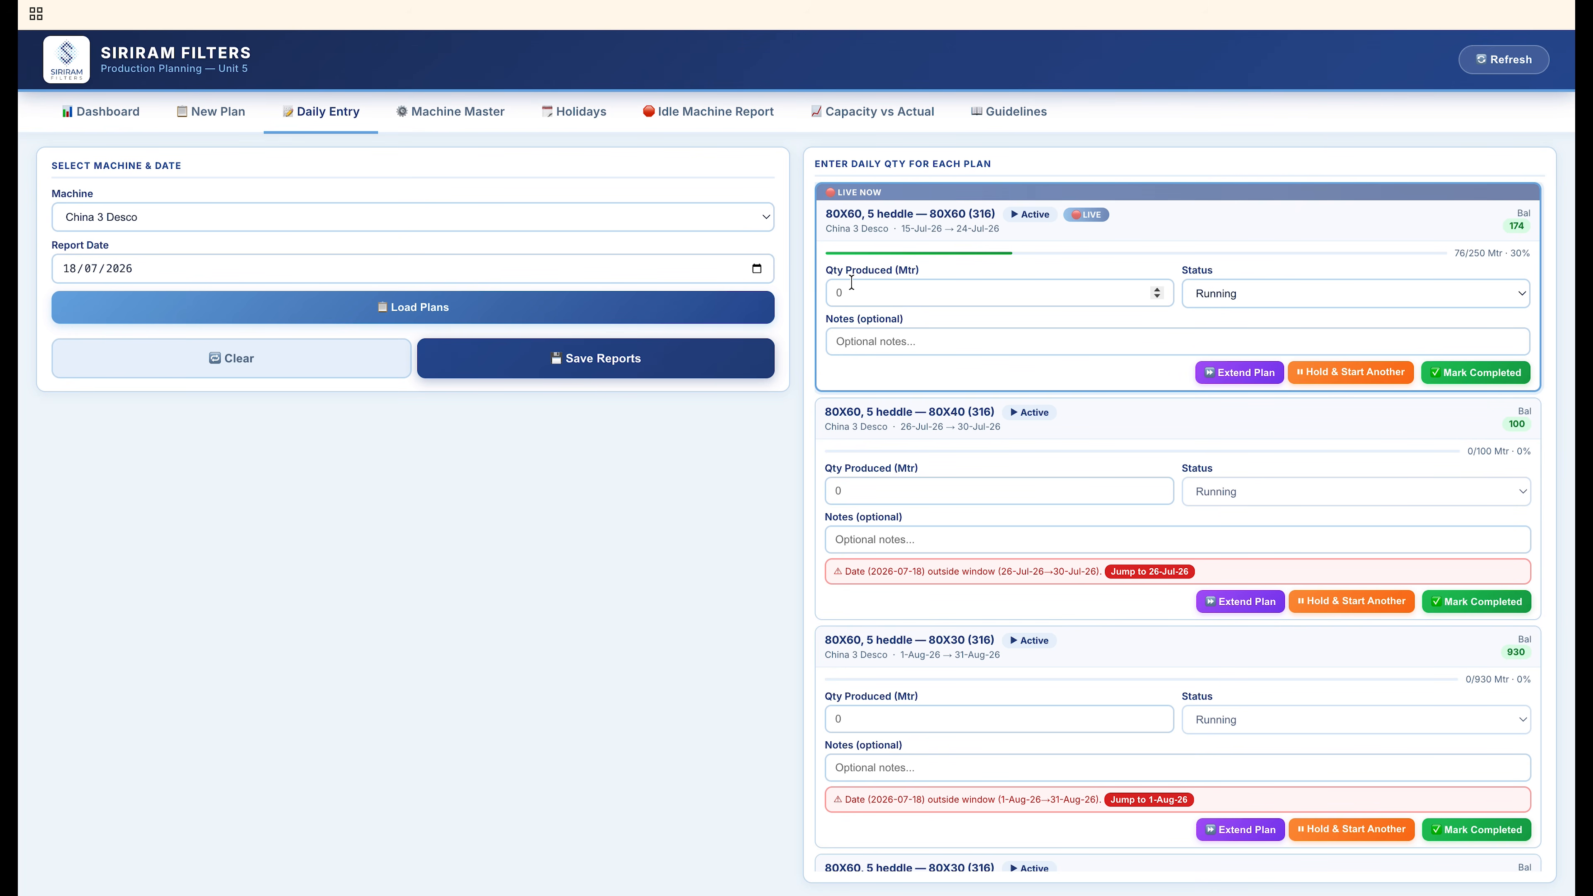
- Record 30 m and the note "working plan" for 19/07/2026 on the 80X60 (316) plan, save, and refresh the production dashboard
click(757, 269)
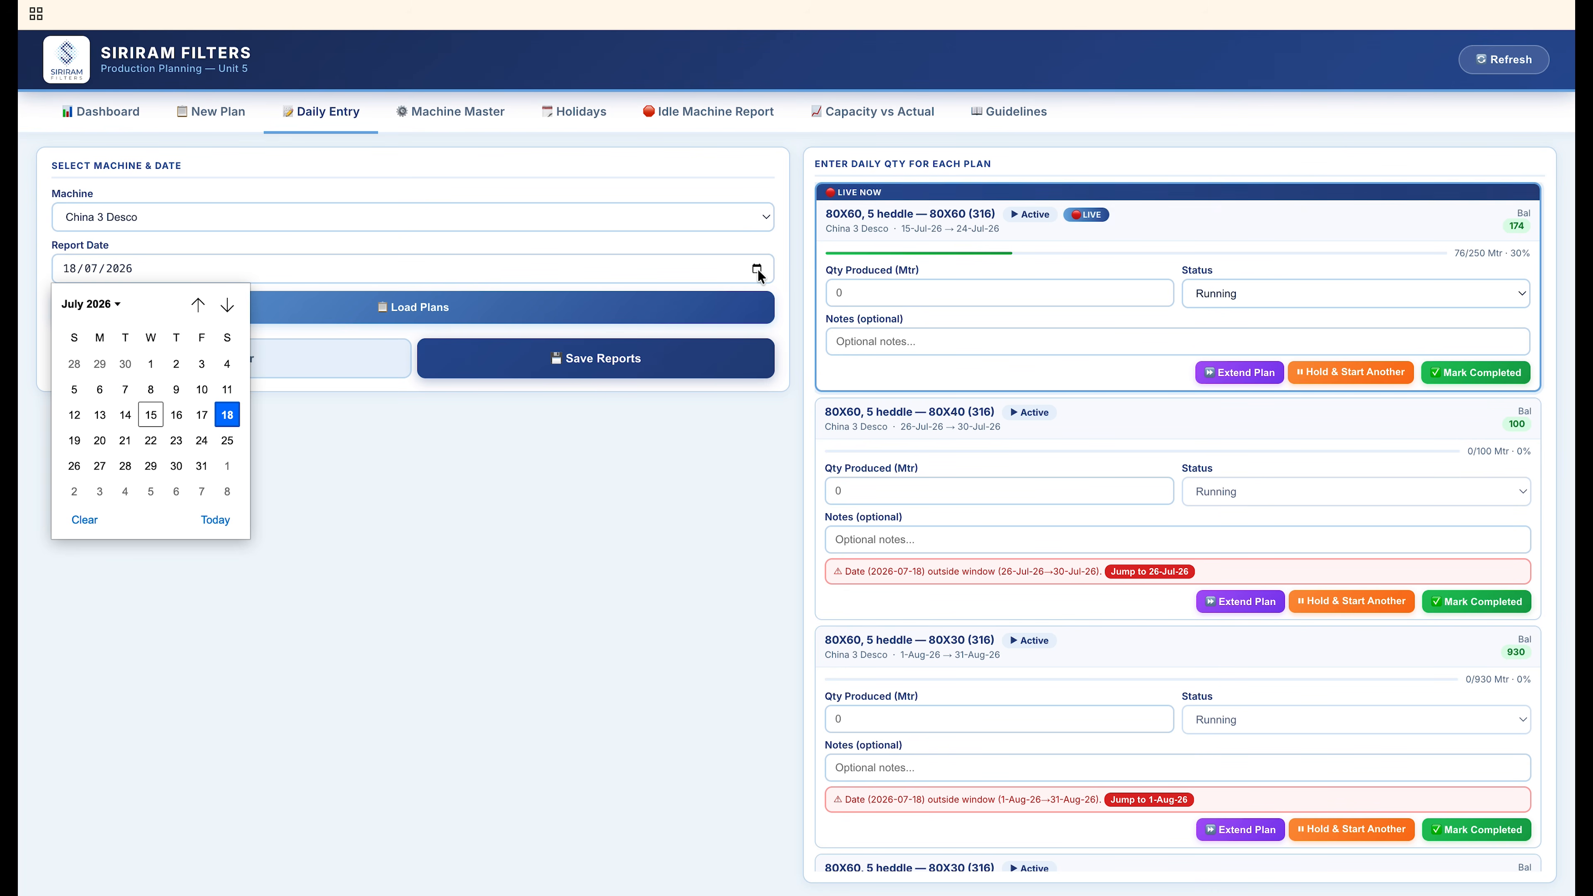
click(82, 440)
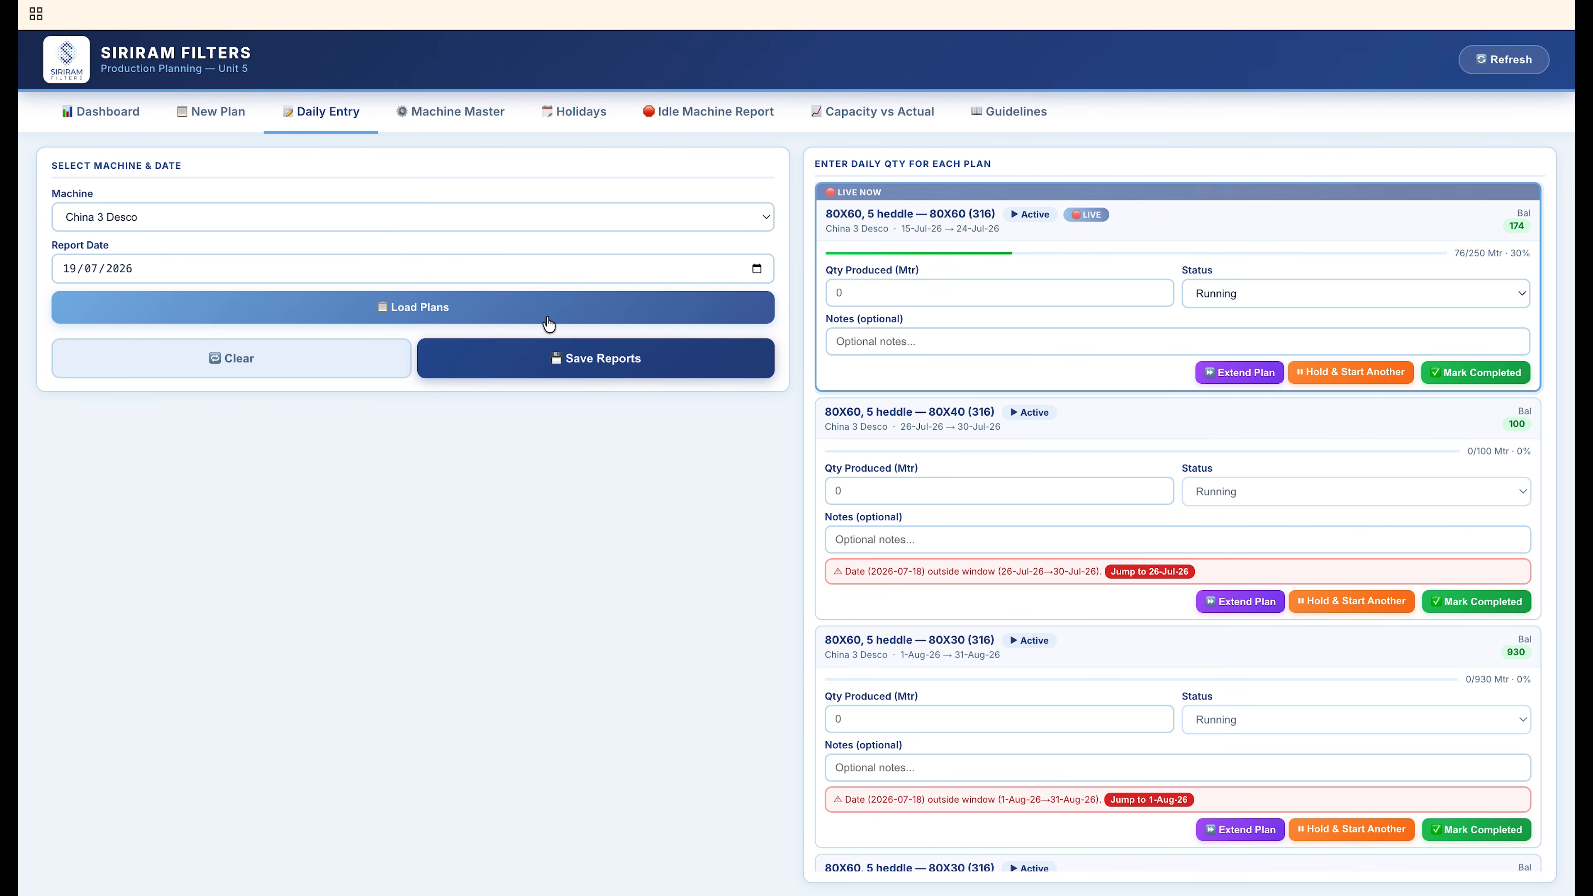
click(871, 294)
text(3)
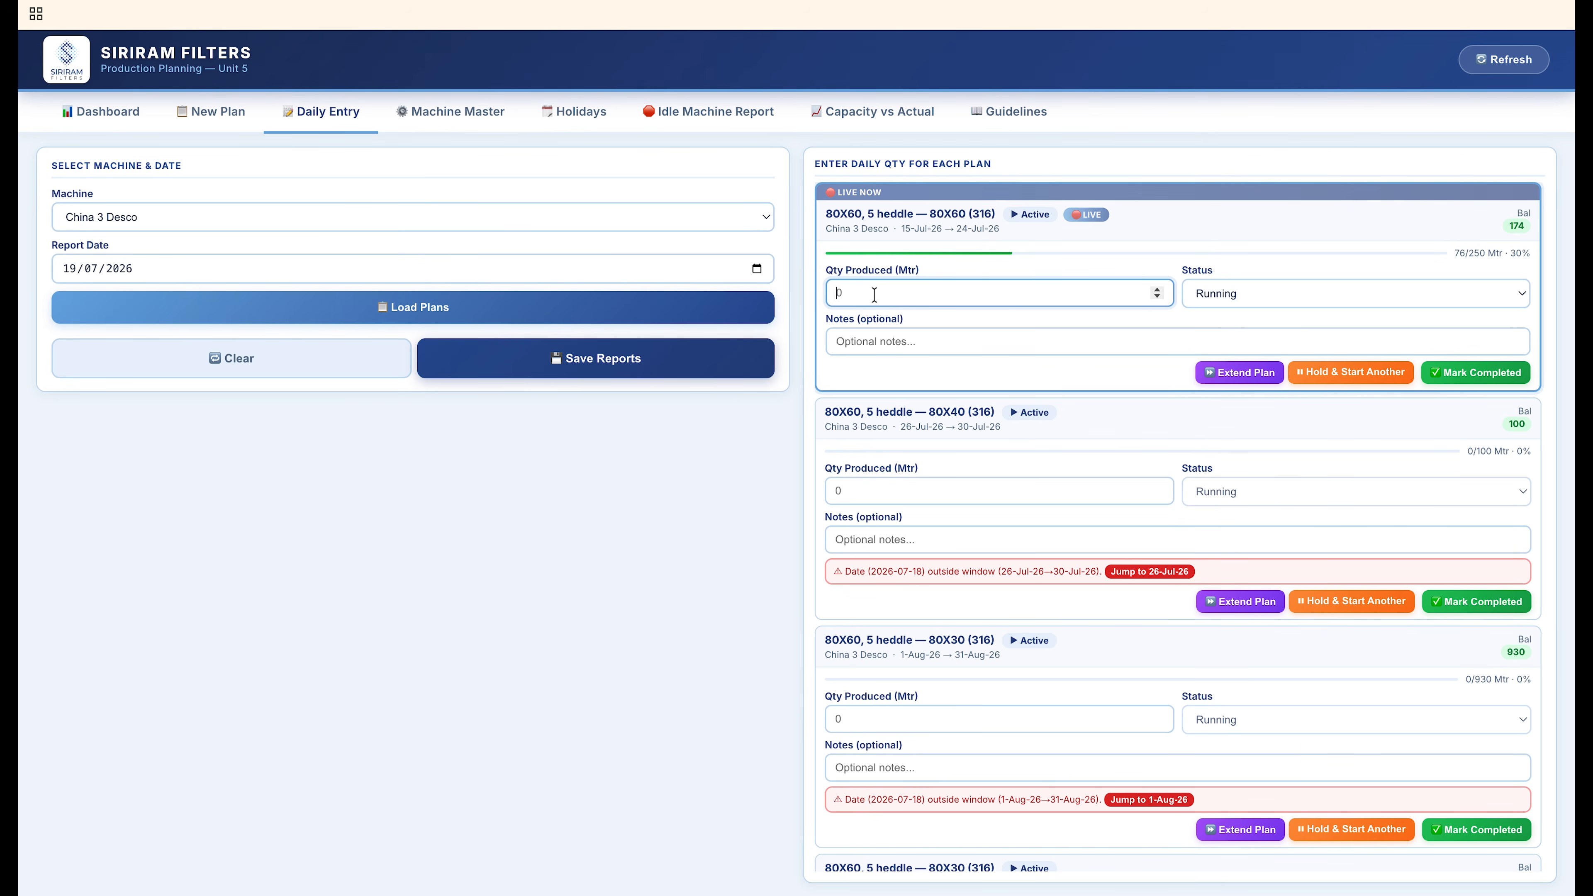
text(0)
key(Tab)
key(Tab)
text(wo)
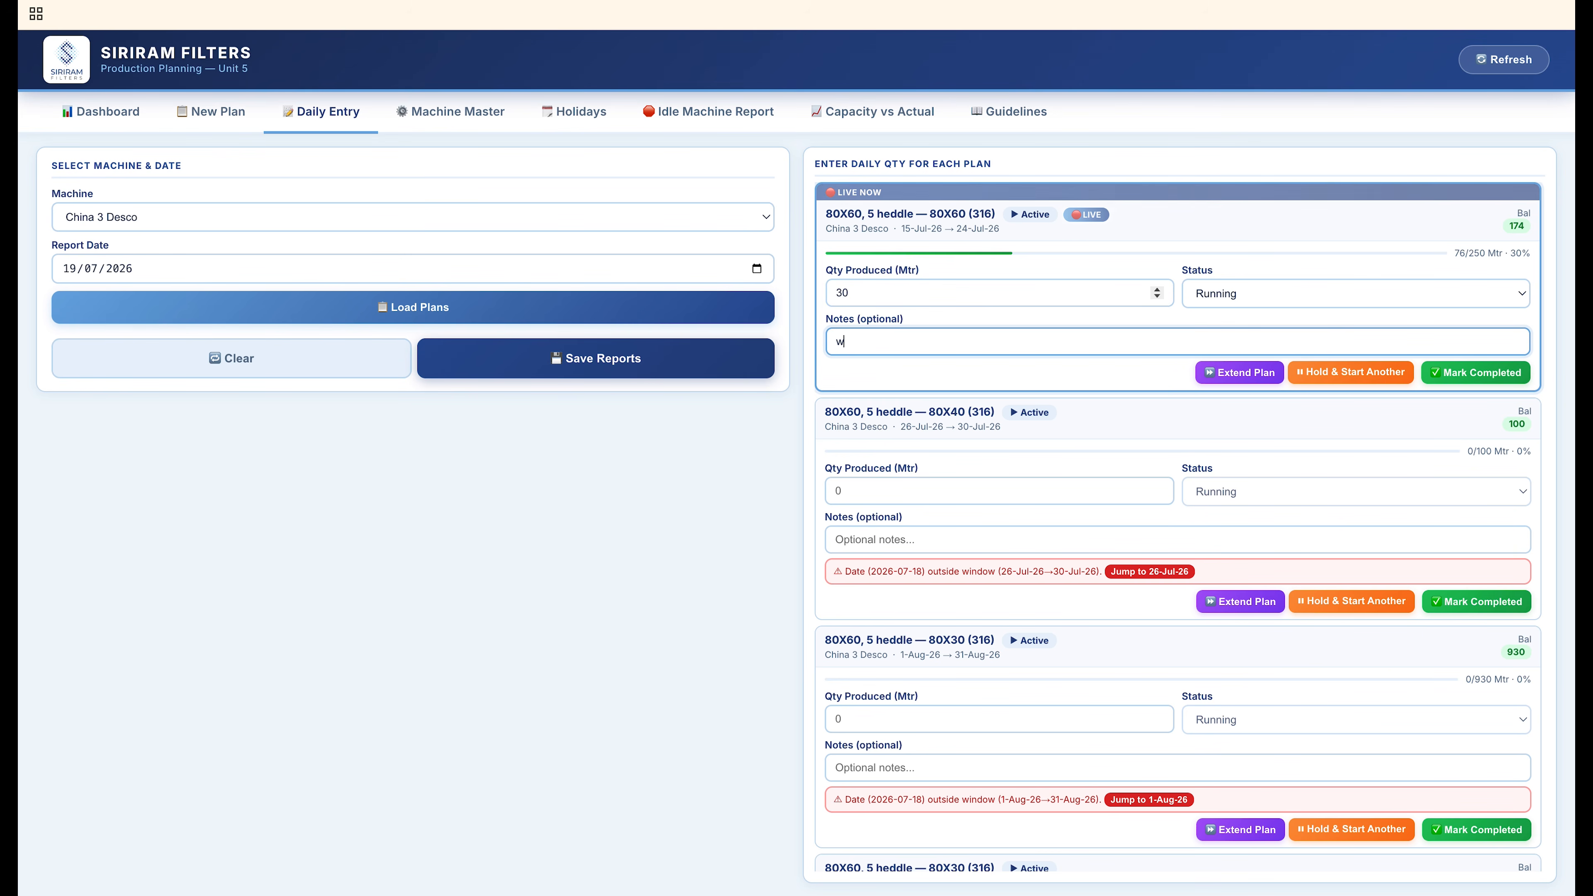
text(rking plan)
click(680, 356)
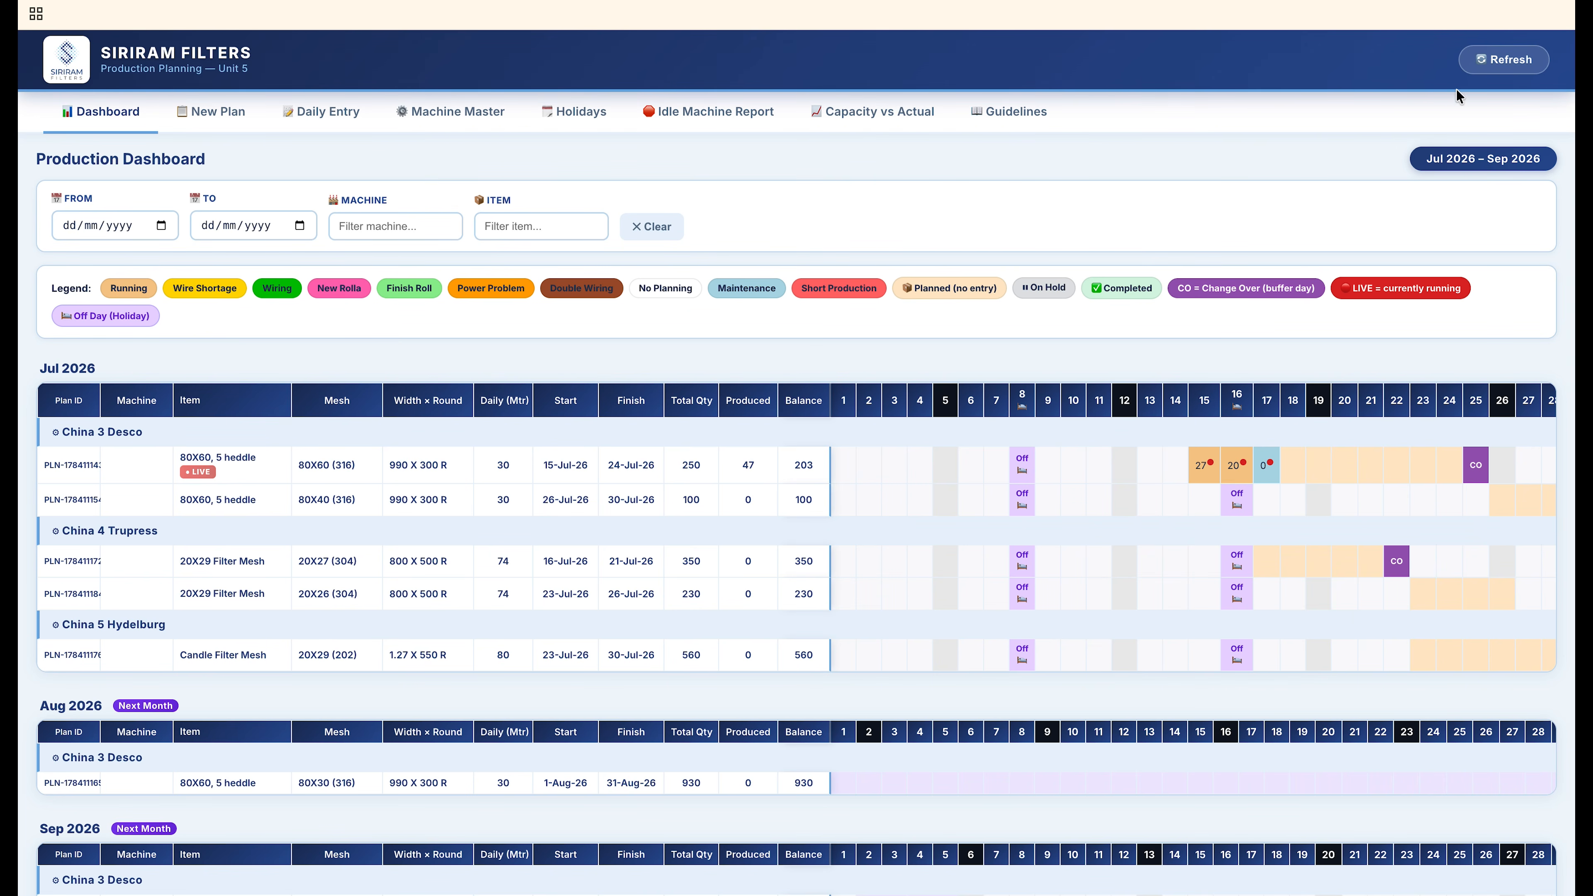
click(1487, 65)
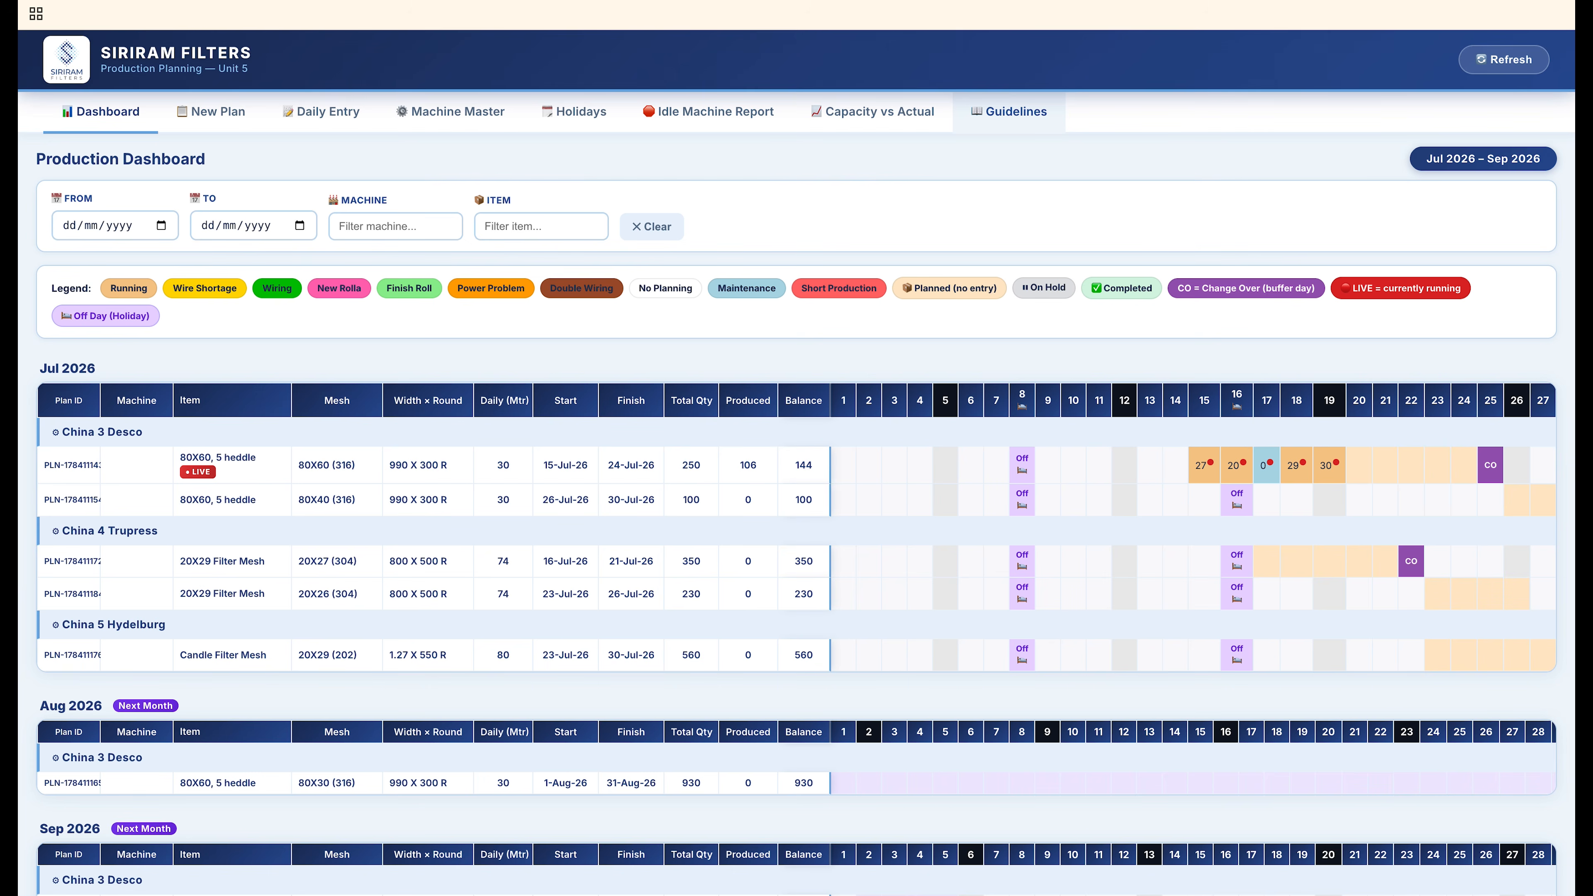
- Return to the daily entry and save 20 m produced on the 80X60 (316) plan for 20/07/2026, without a note
click(321, 112)
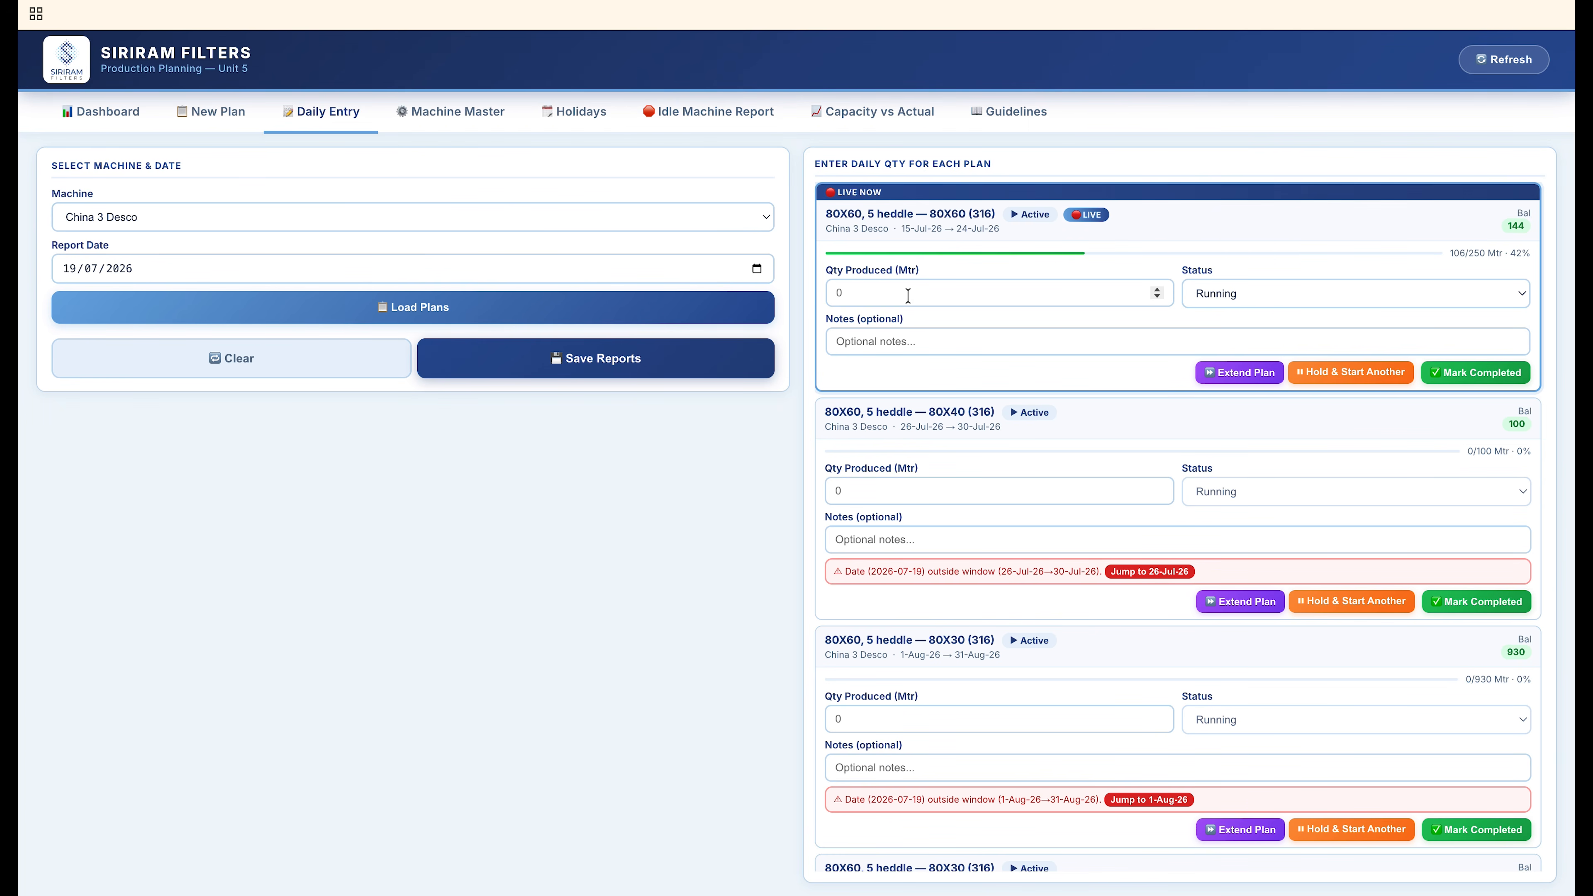
click(757, 268)
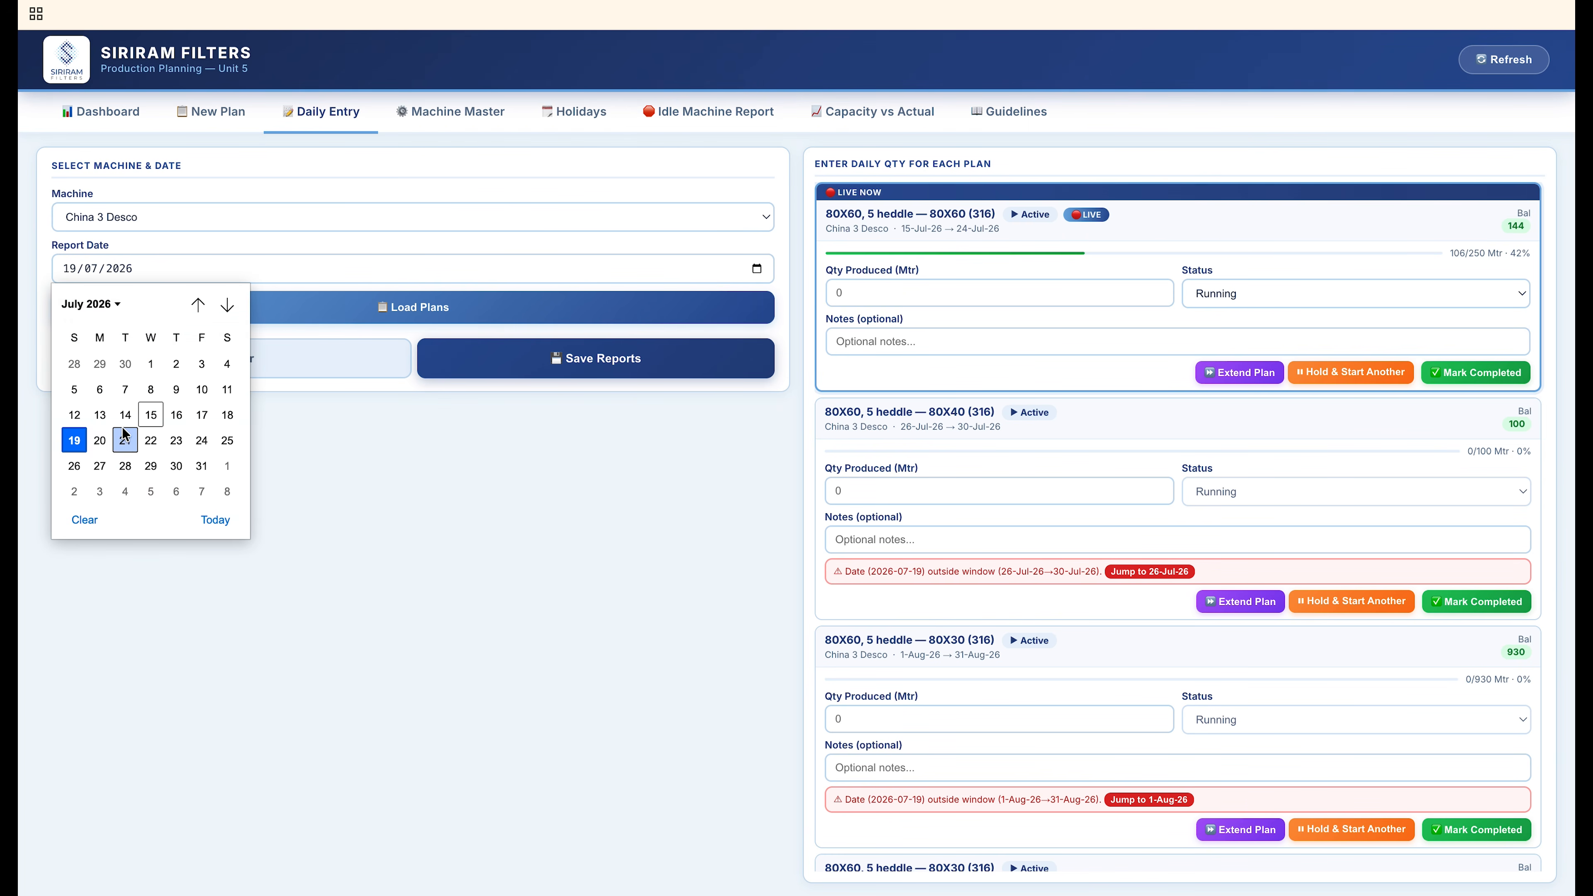
click(101, 441)
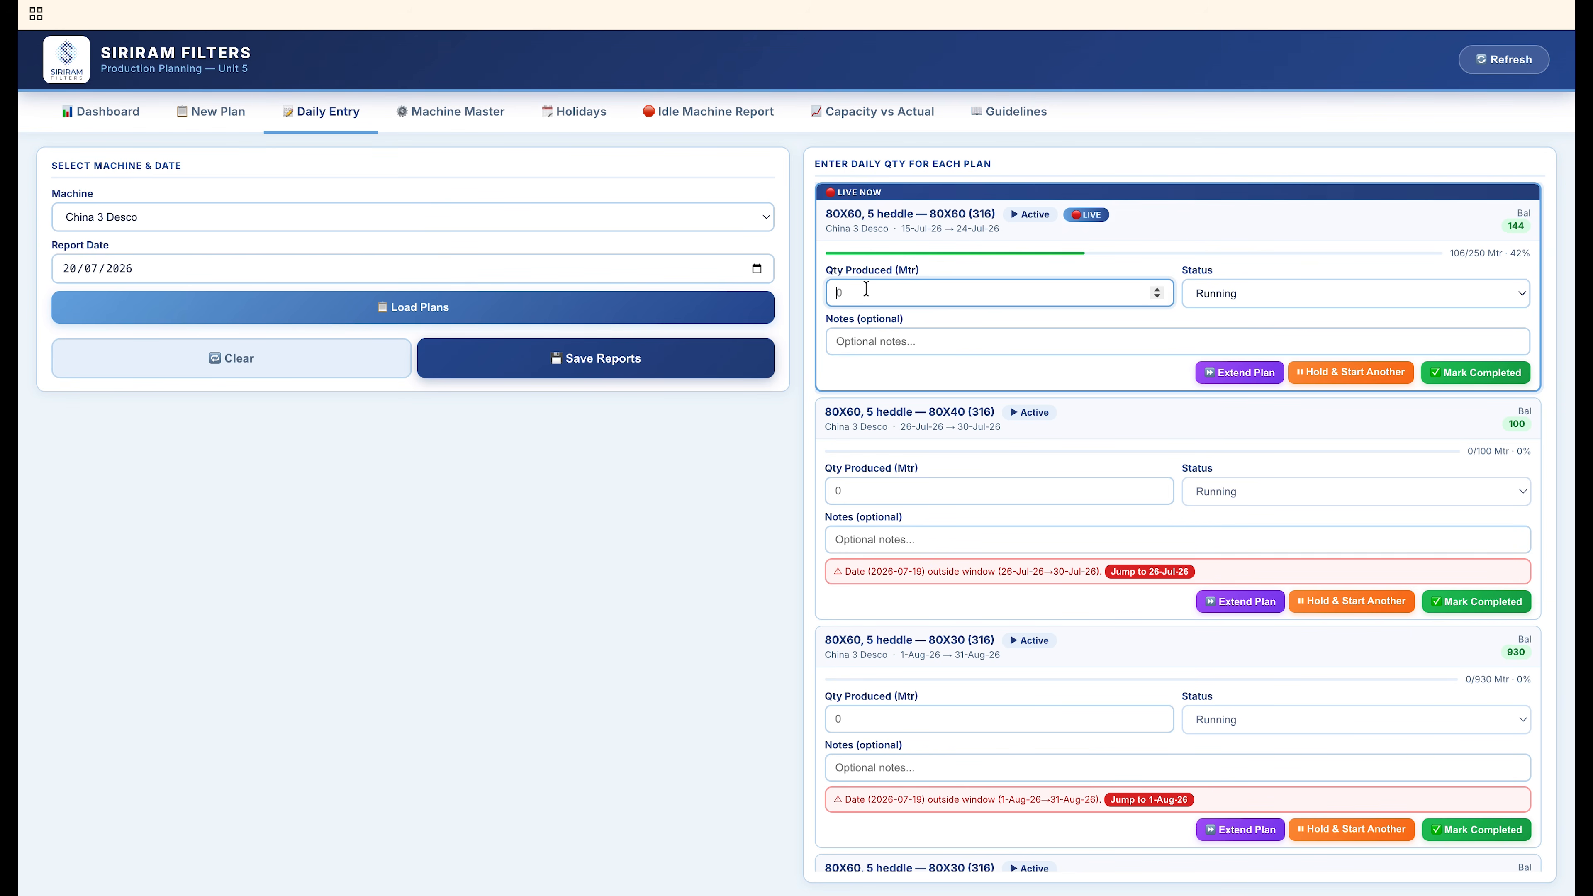
text(20)
key(Tab)
key(Tab)
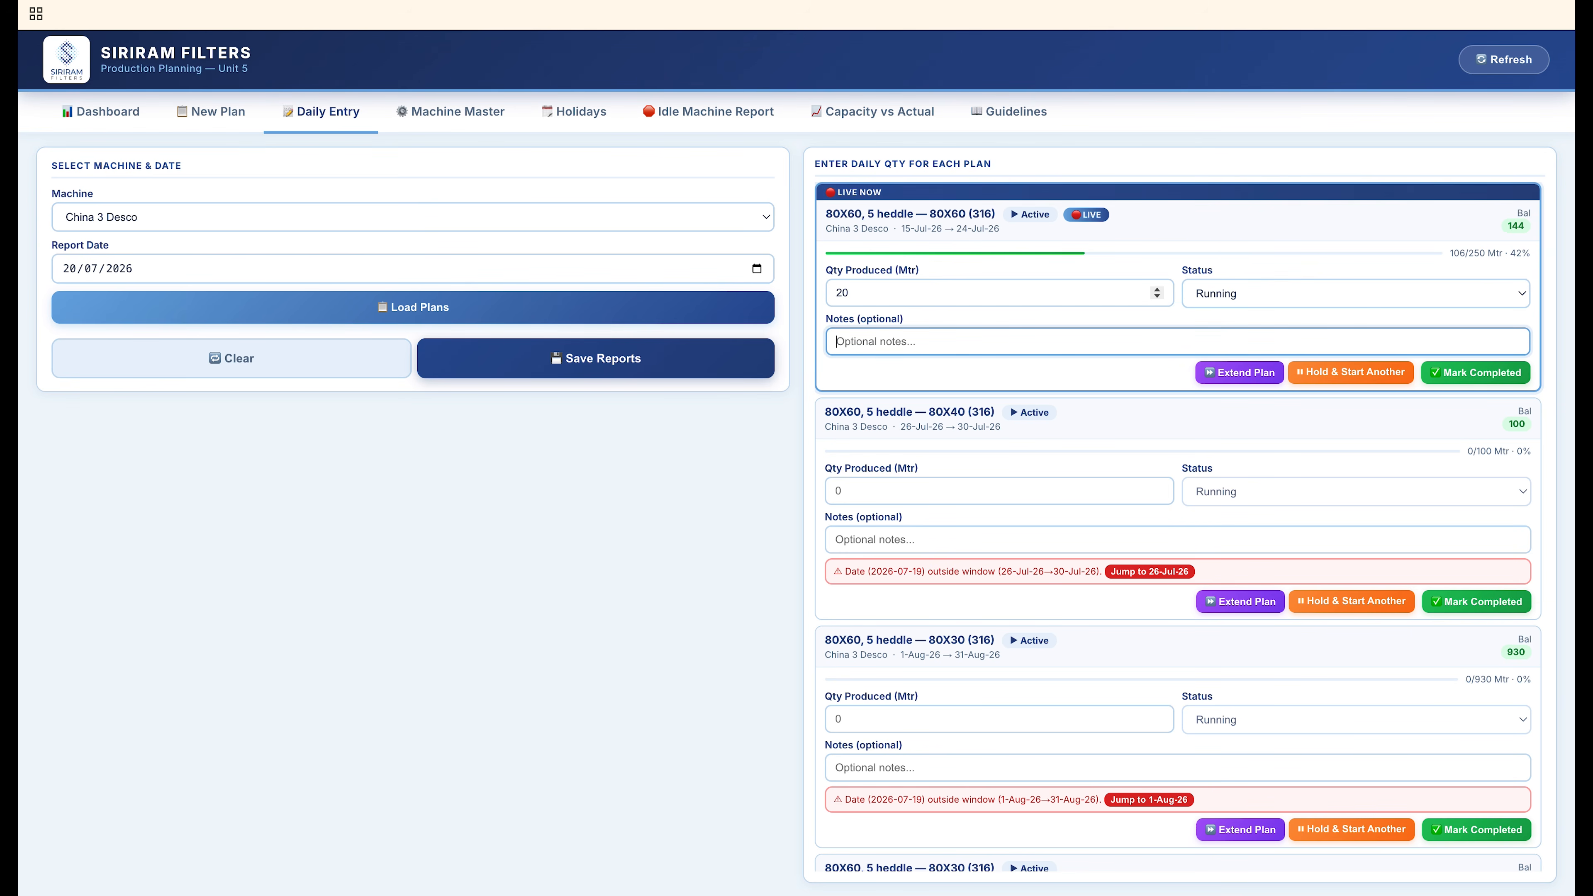
click(753, 368)
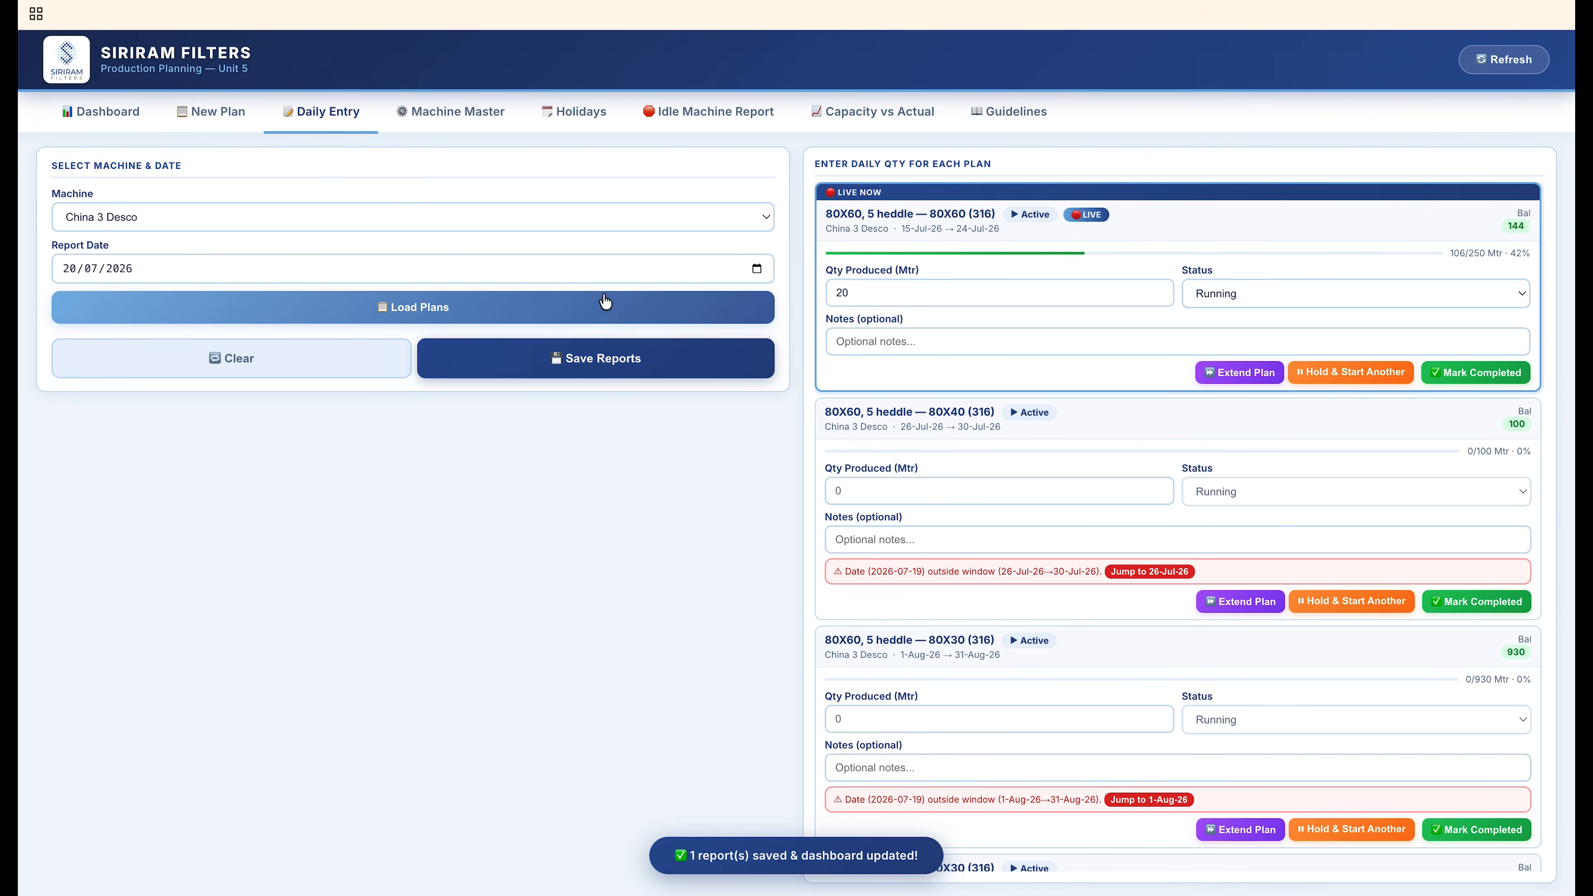
- Change the report date to 21/07/2026 and save 20 m produced on the 80X60 (316) plan
click(757, 268)
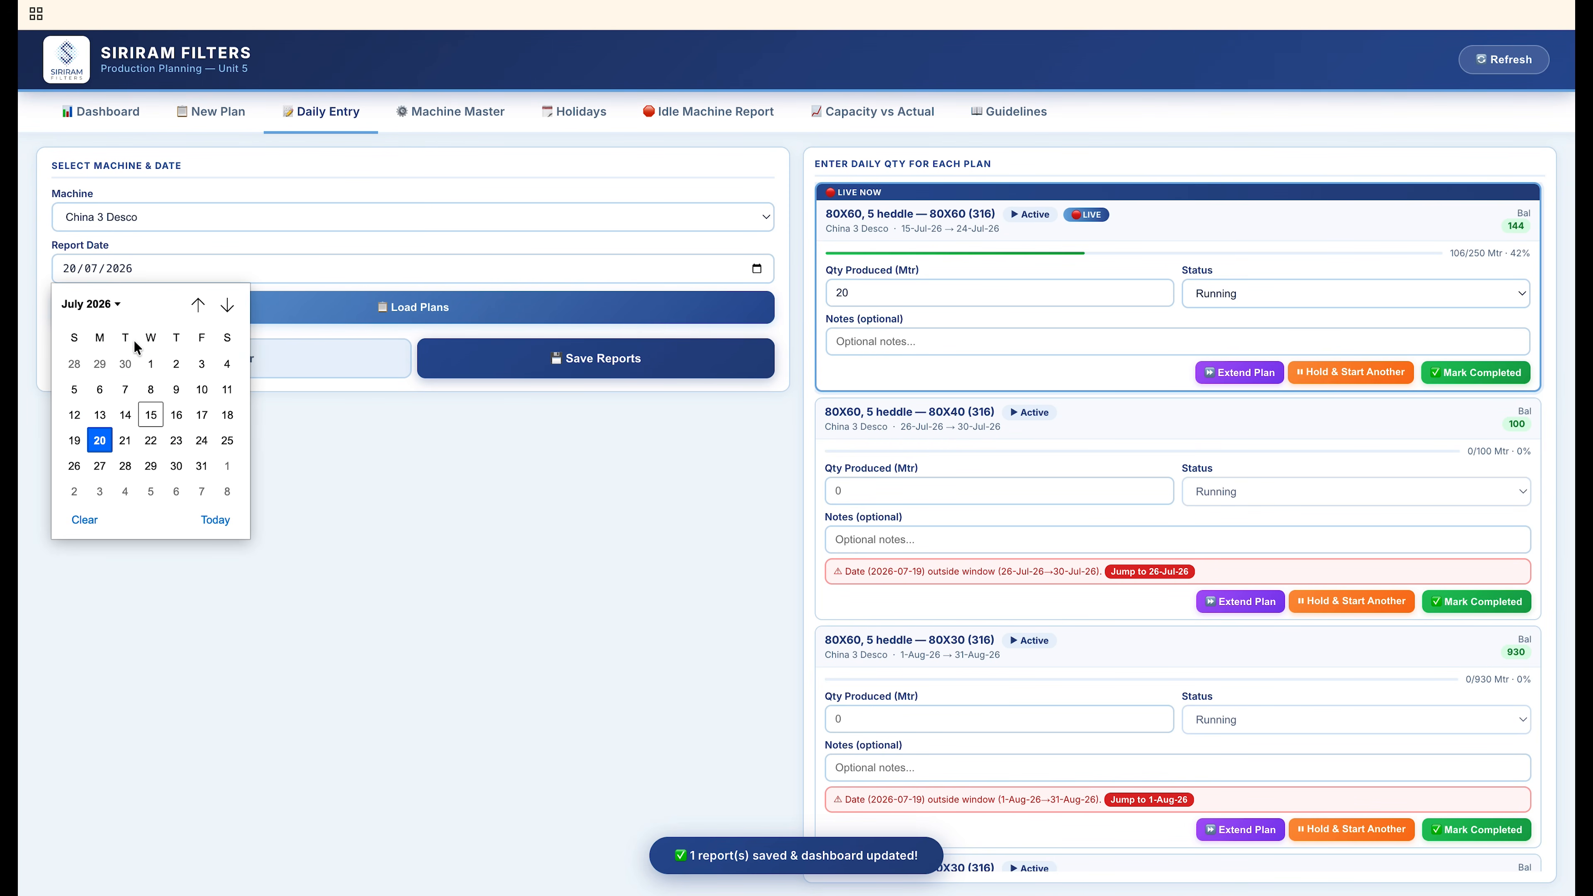
click(125, 441)
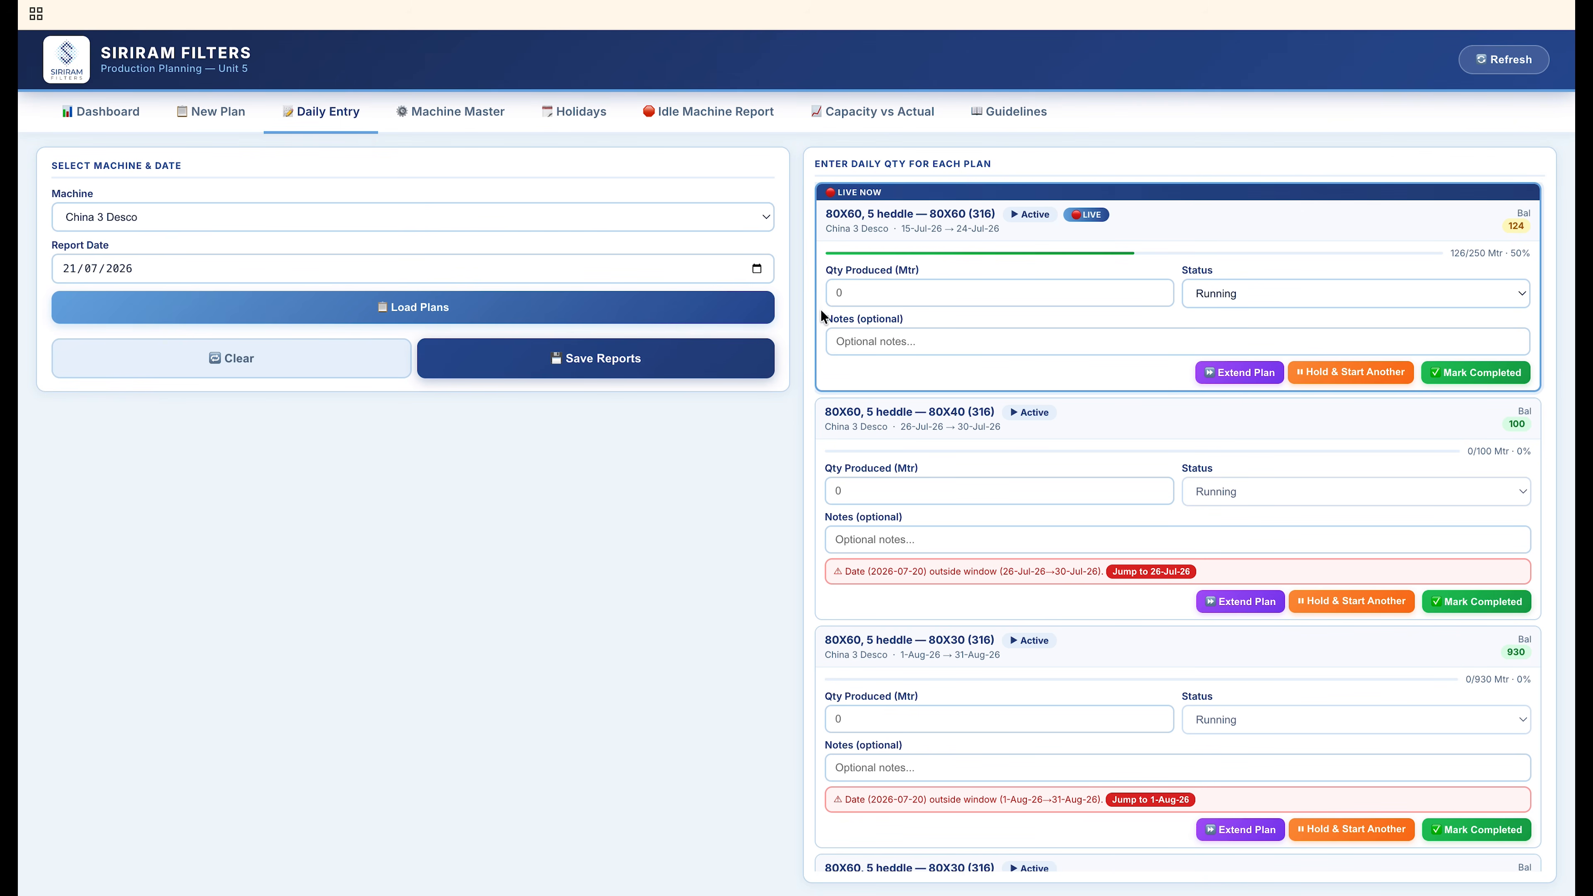
click(844, 293)
text(20)
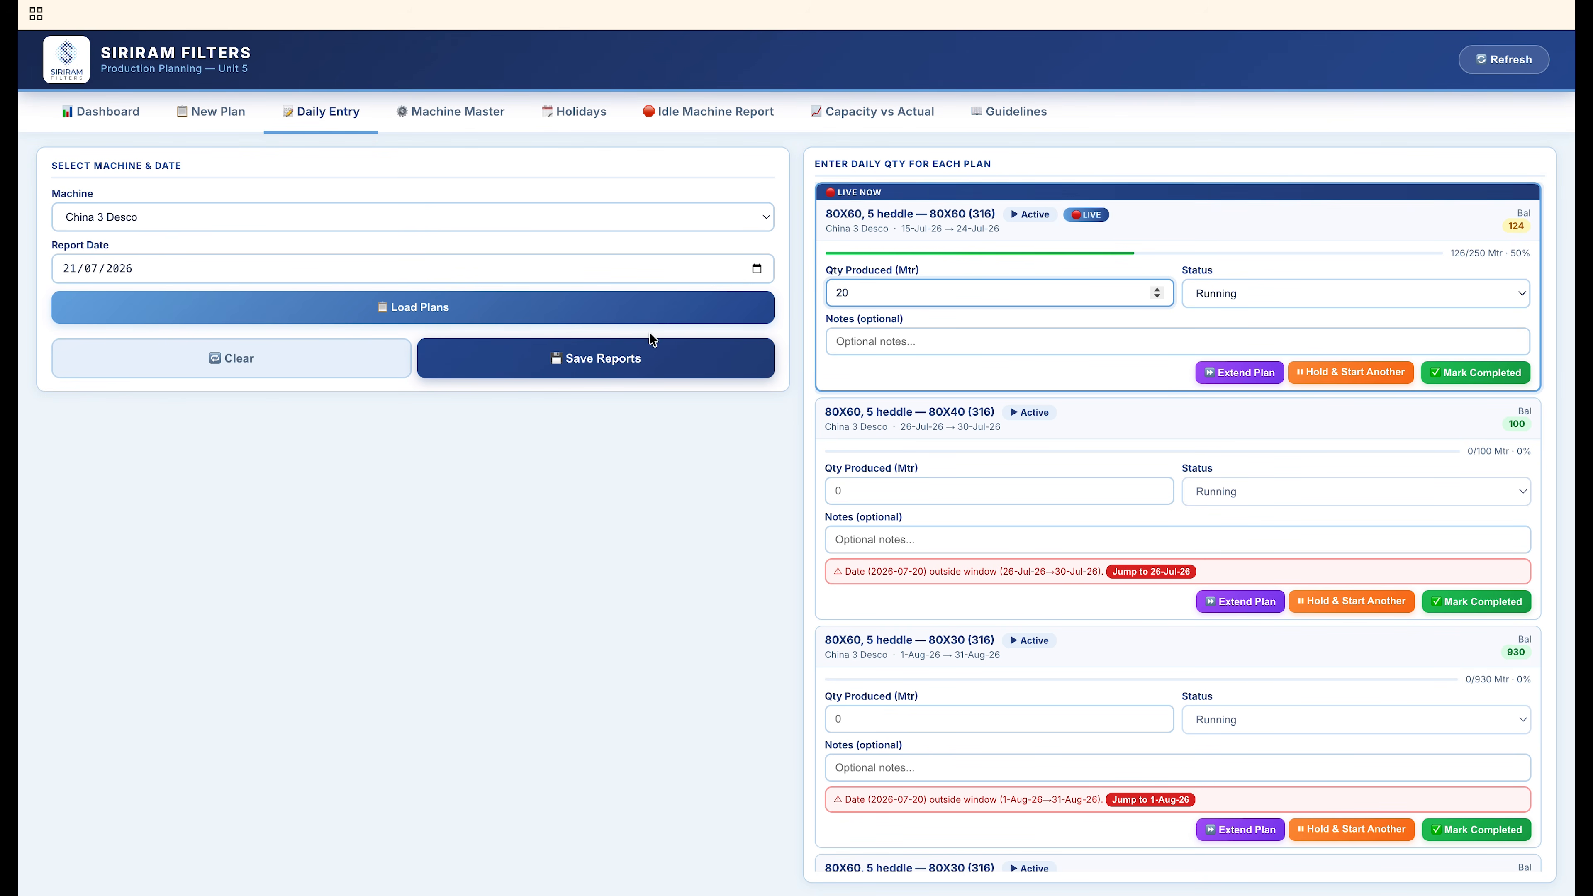
click(620, 349)
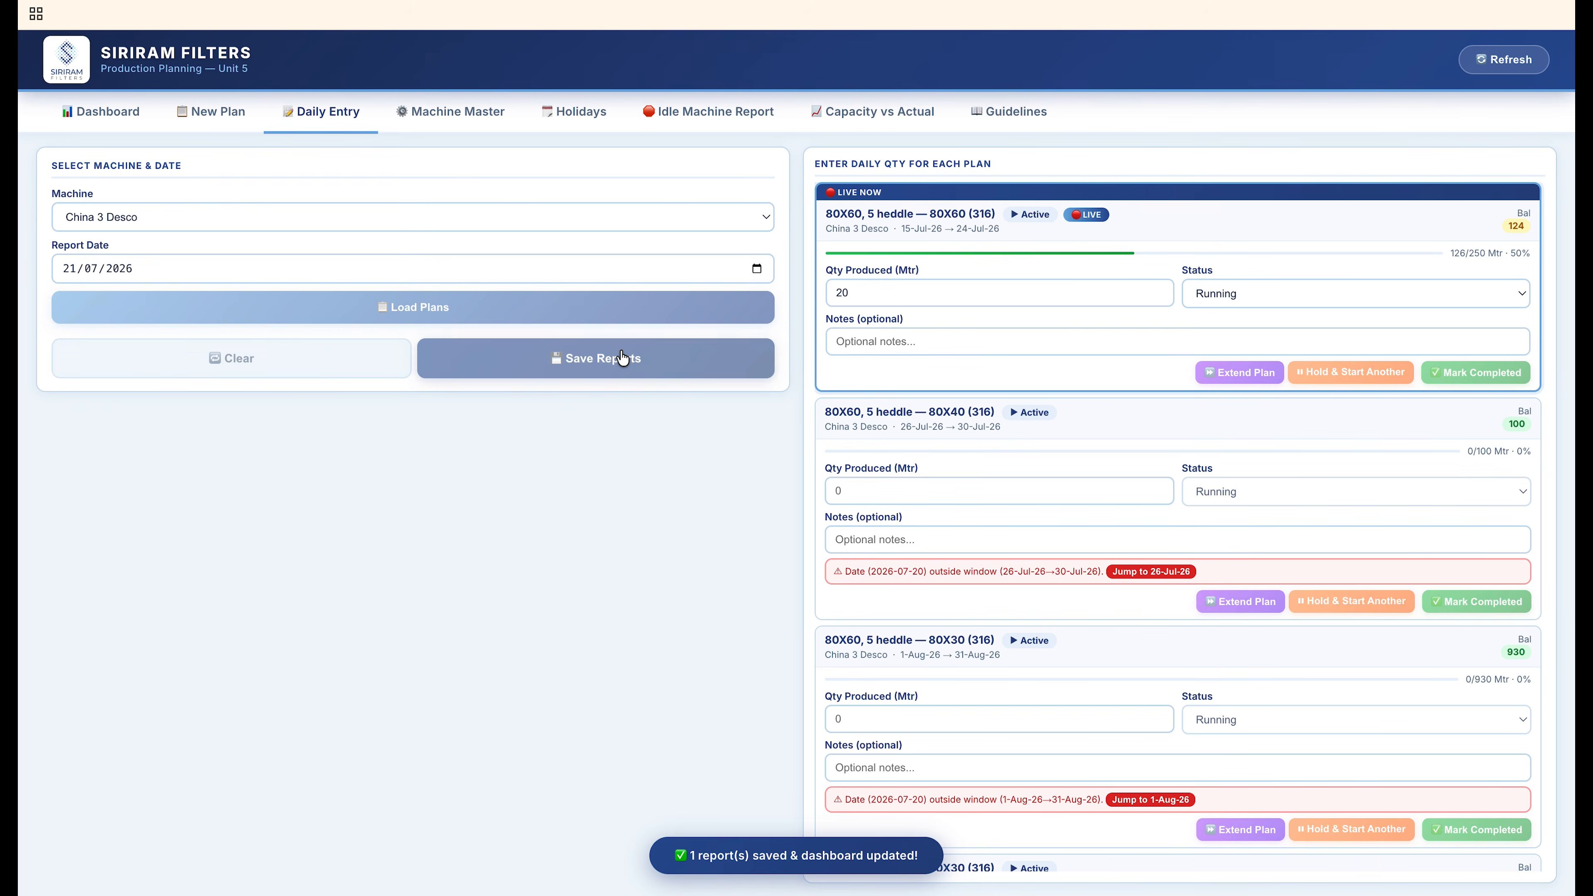
- Change the report date to 22/07/2026 and save 20 m produced on the 80X60 (316) plan
click(757, 268)
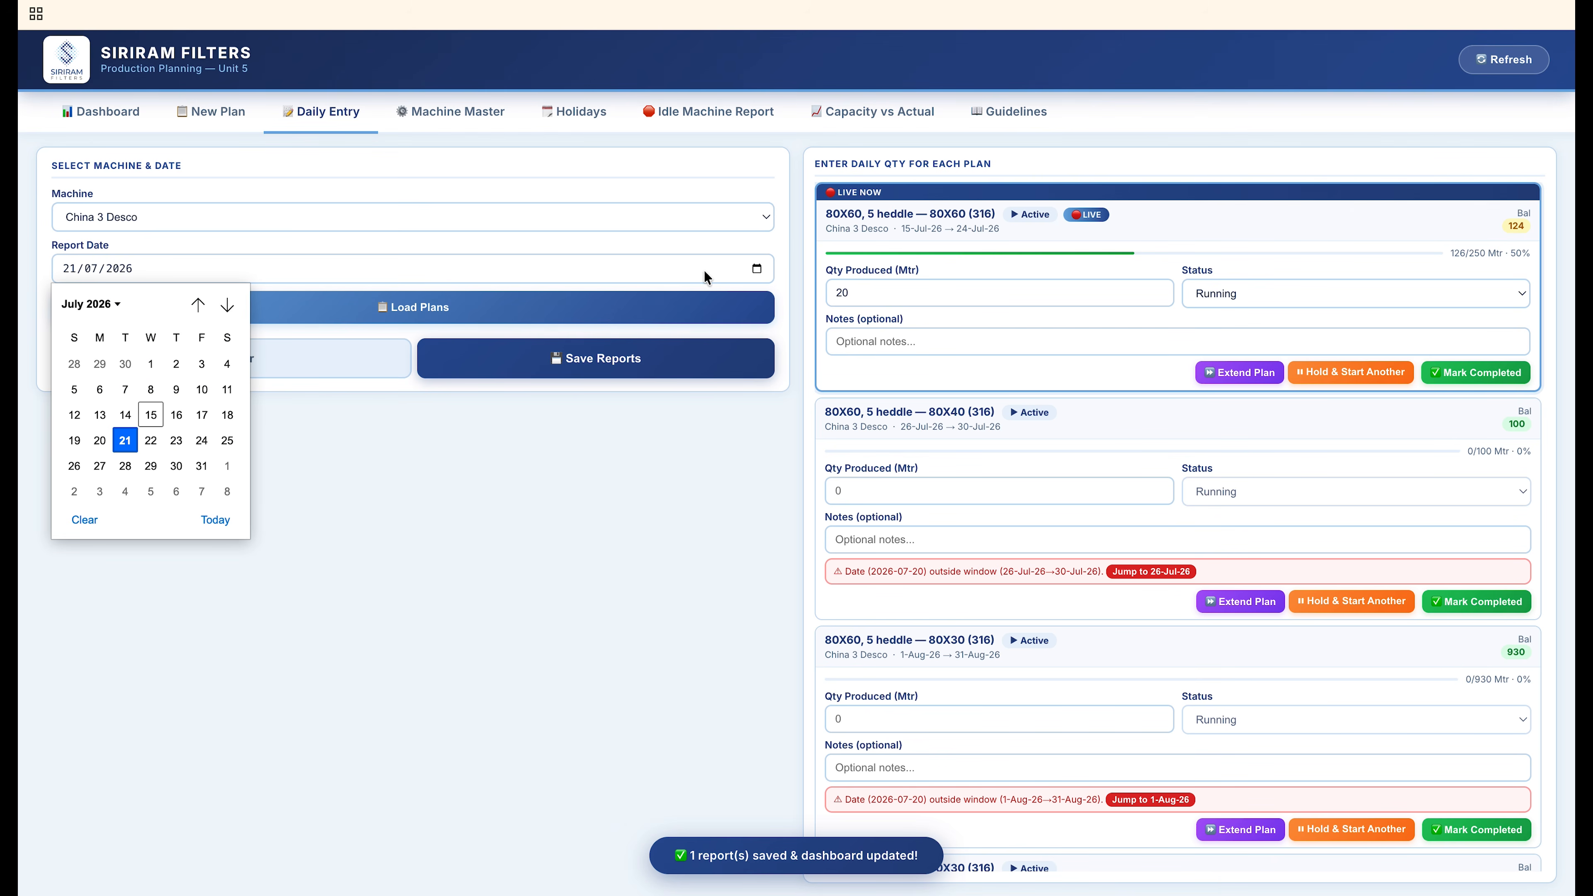
click(151, 441)
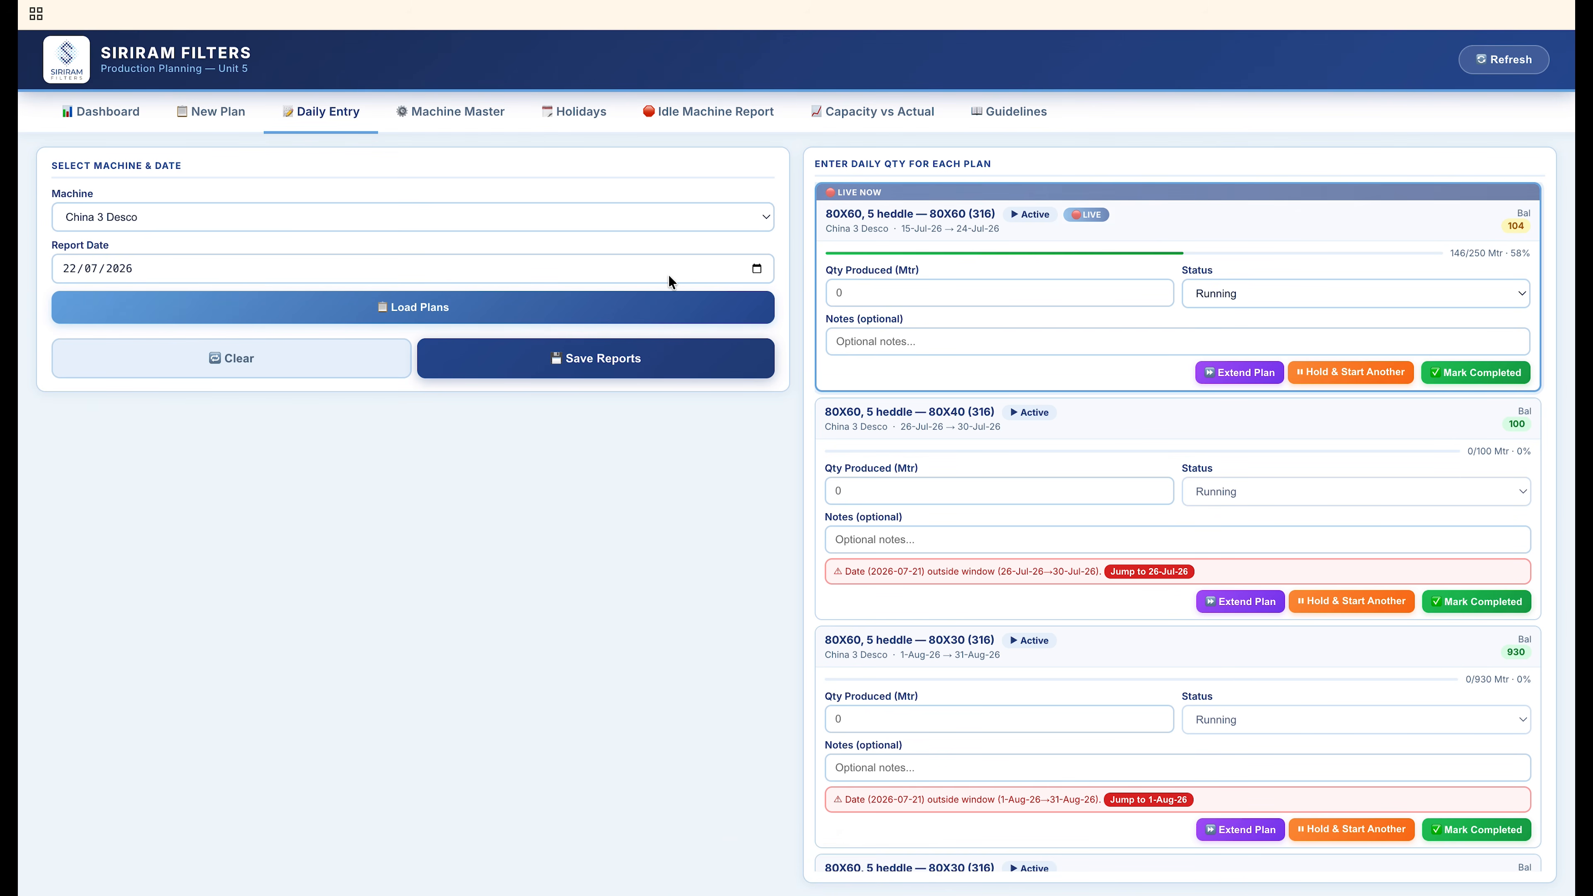
click(872, 293)
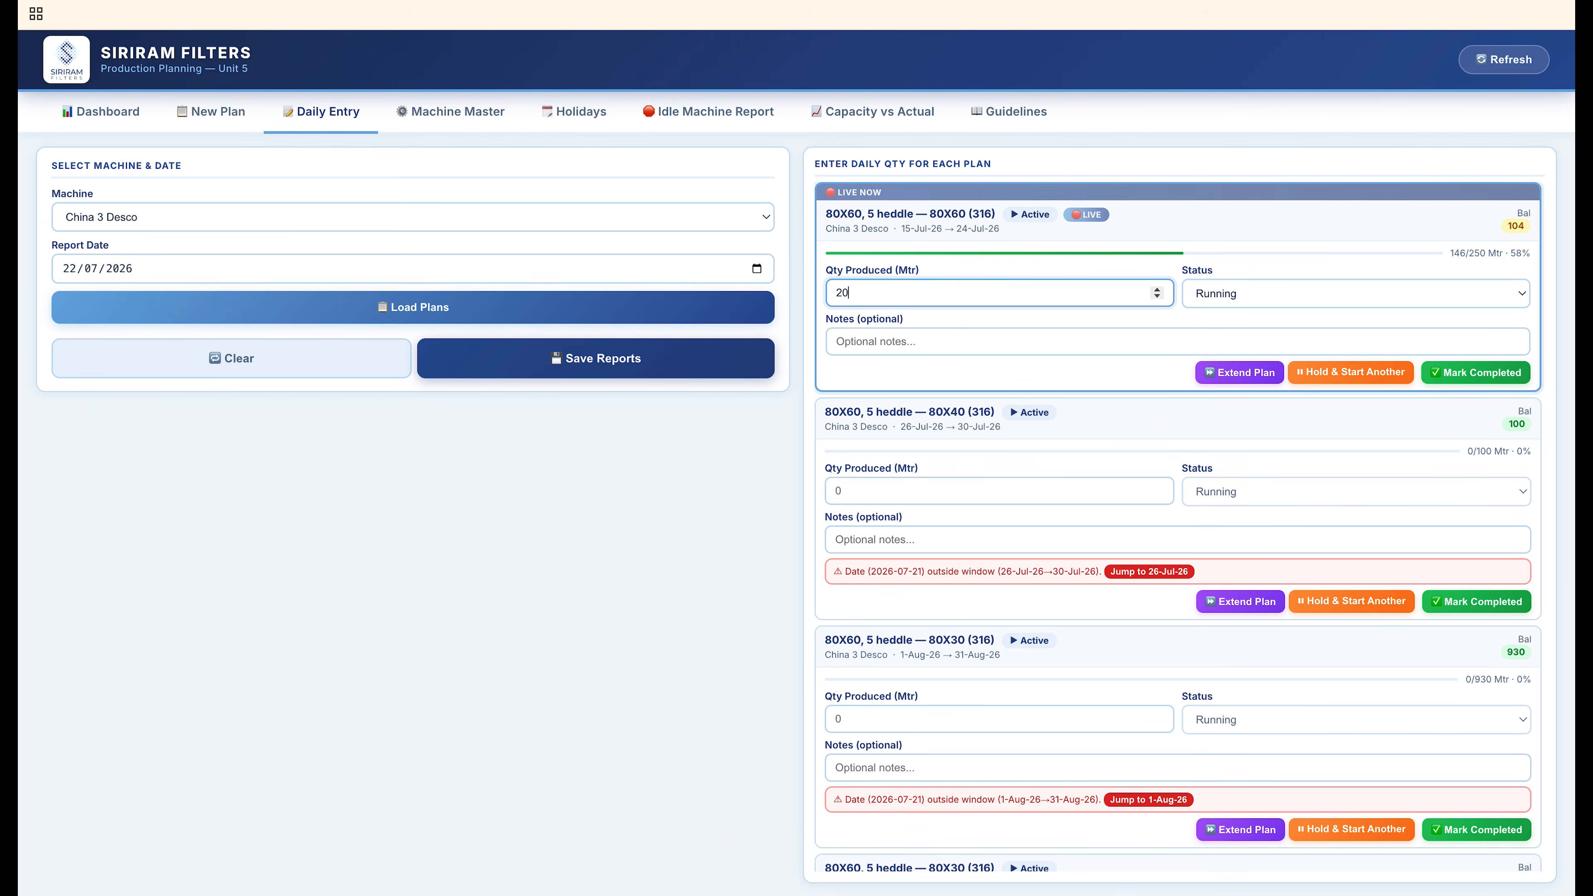
click(659, 359)
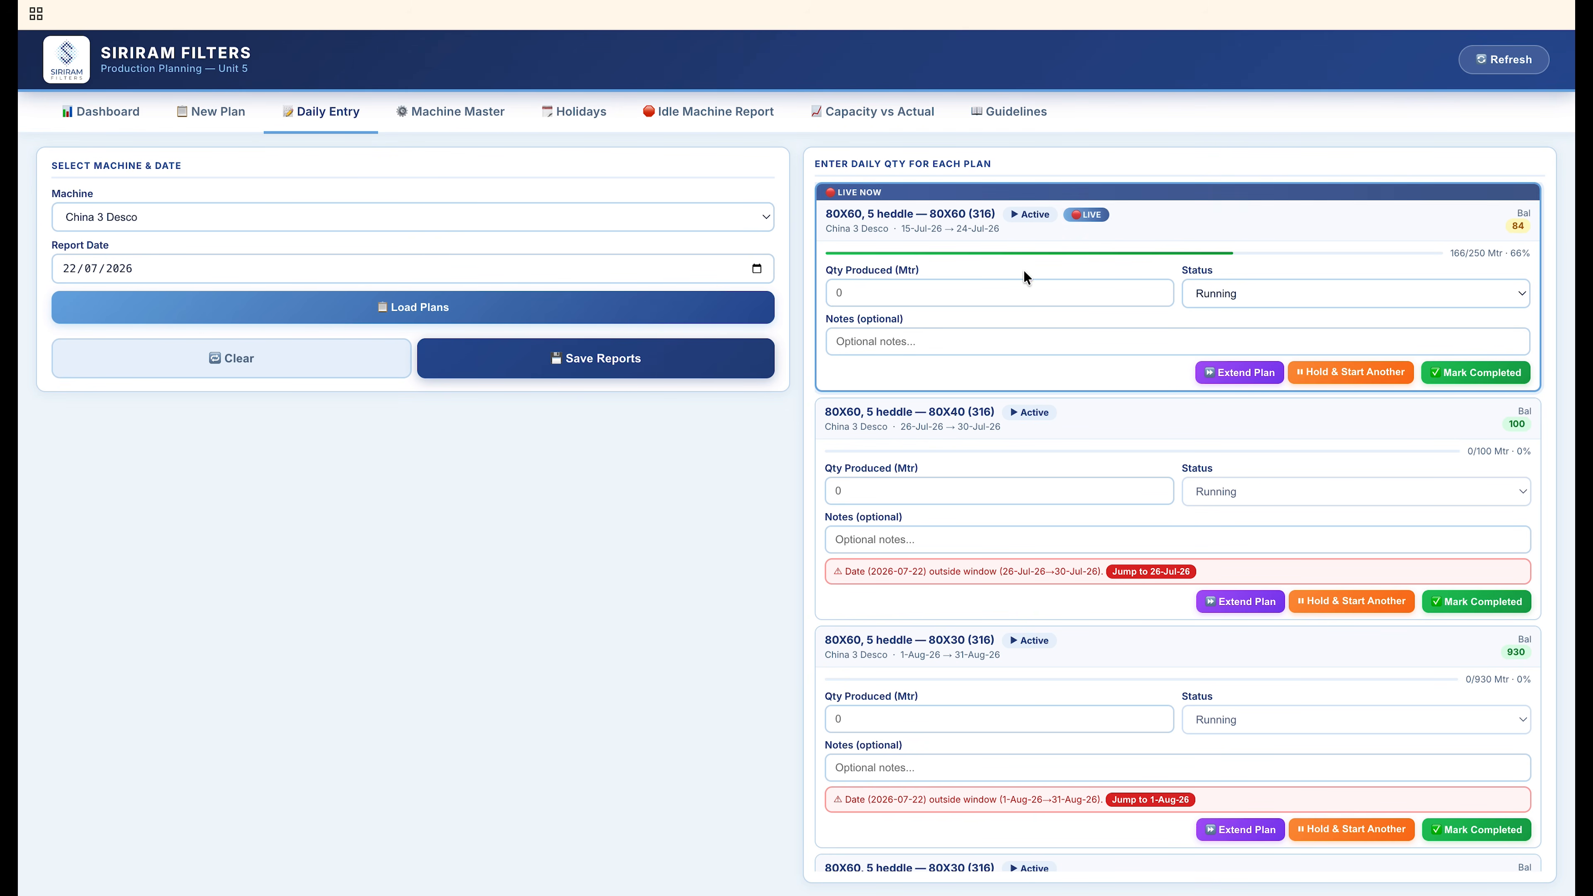
click(1227, 372)
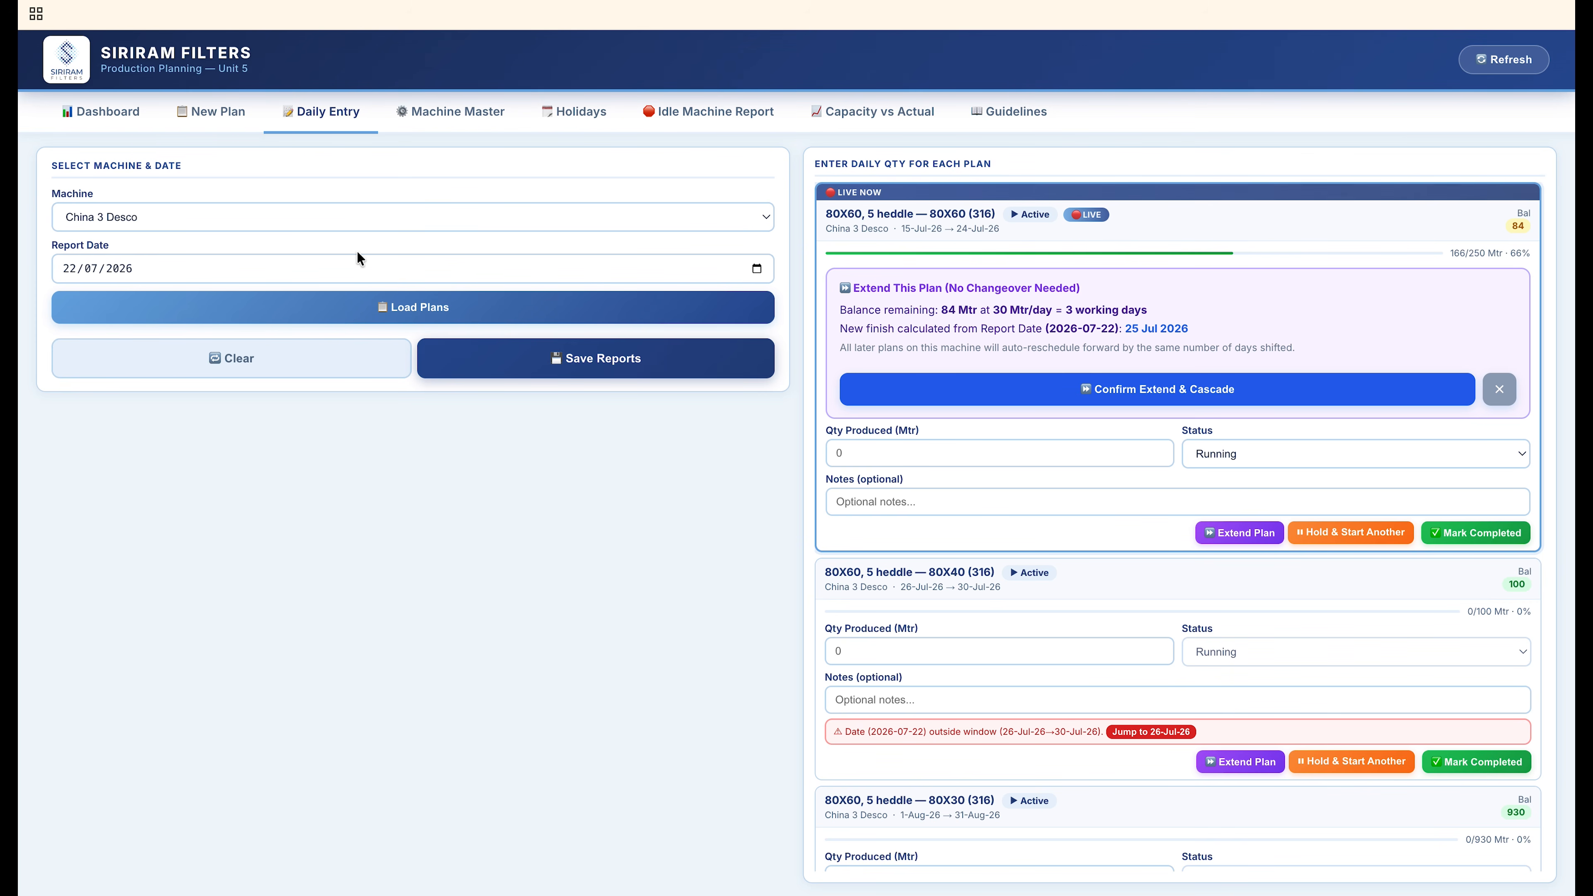
click(80, 271)
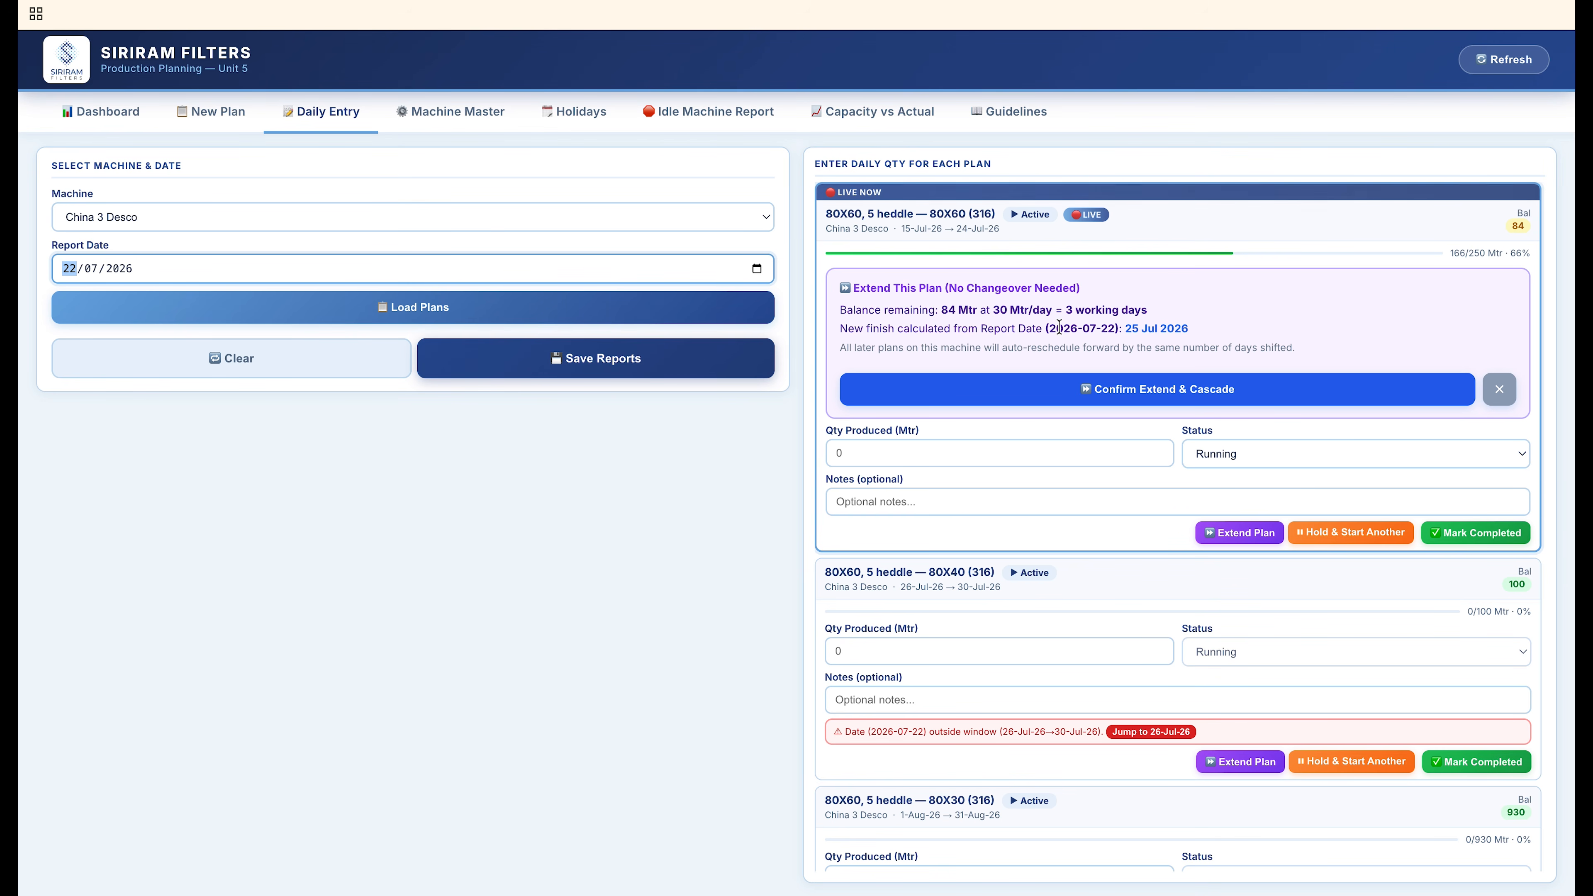
click(1135, 390)
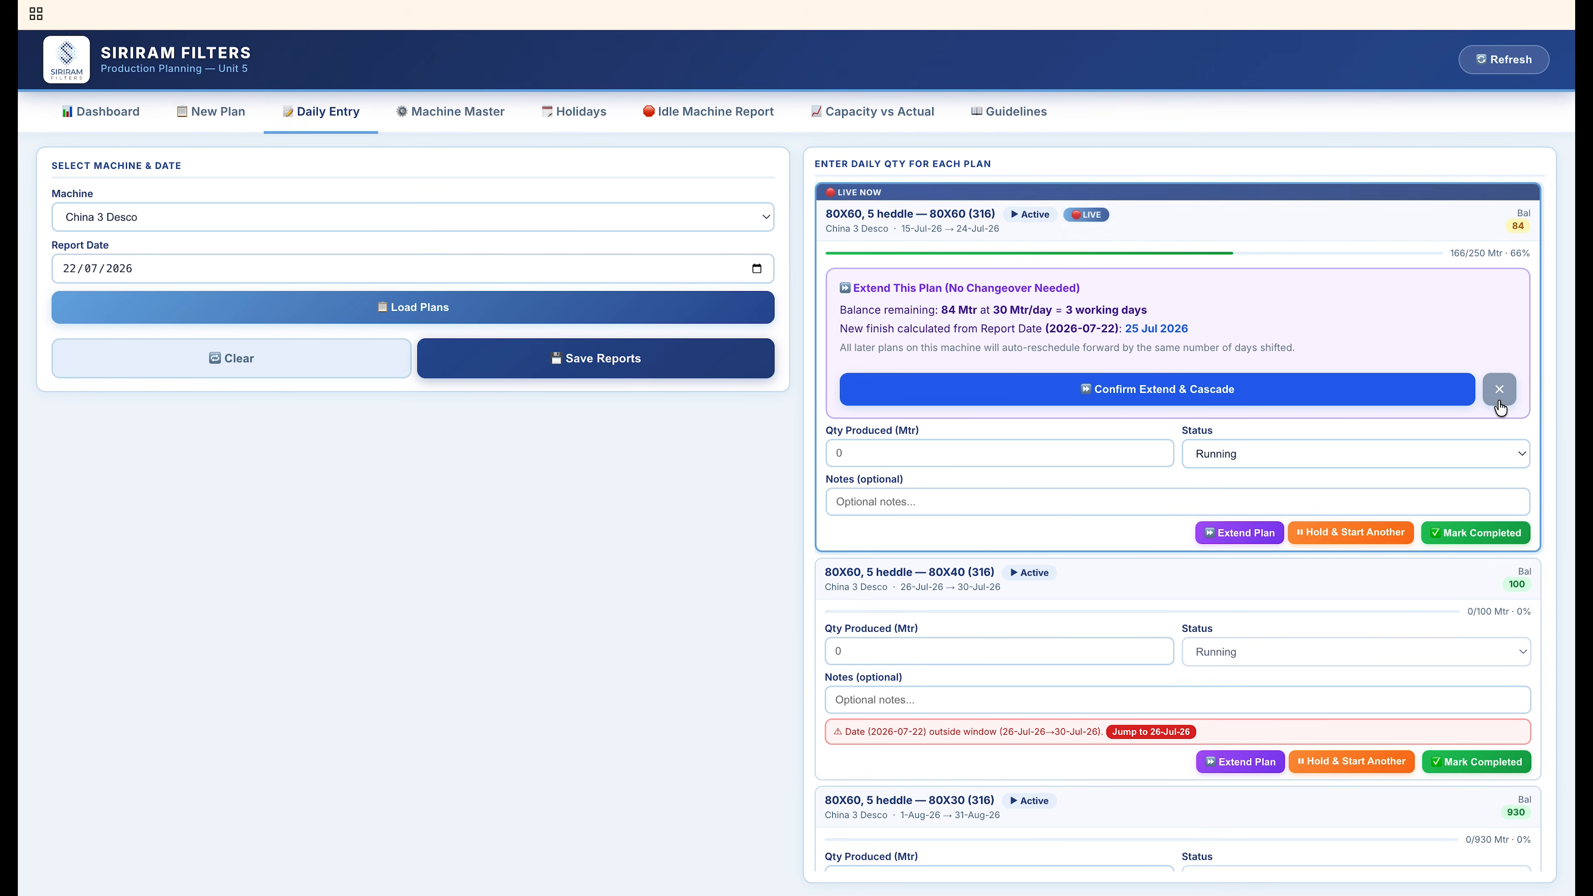
click(1492, 388)
- Change the report date to 23/07/2026 and save 10 m produced on the 80X60 (316) plan
click(756, 268)
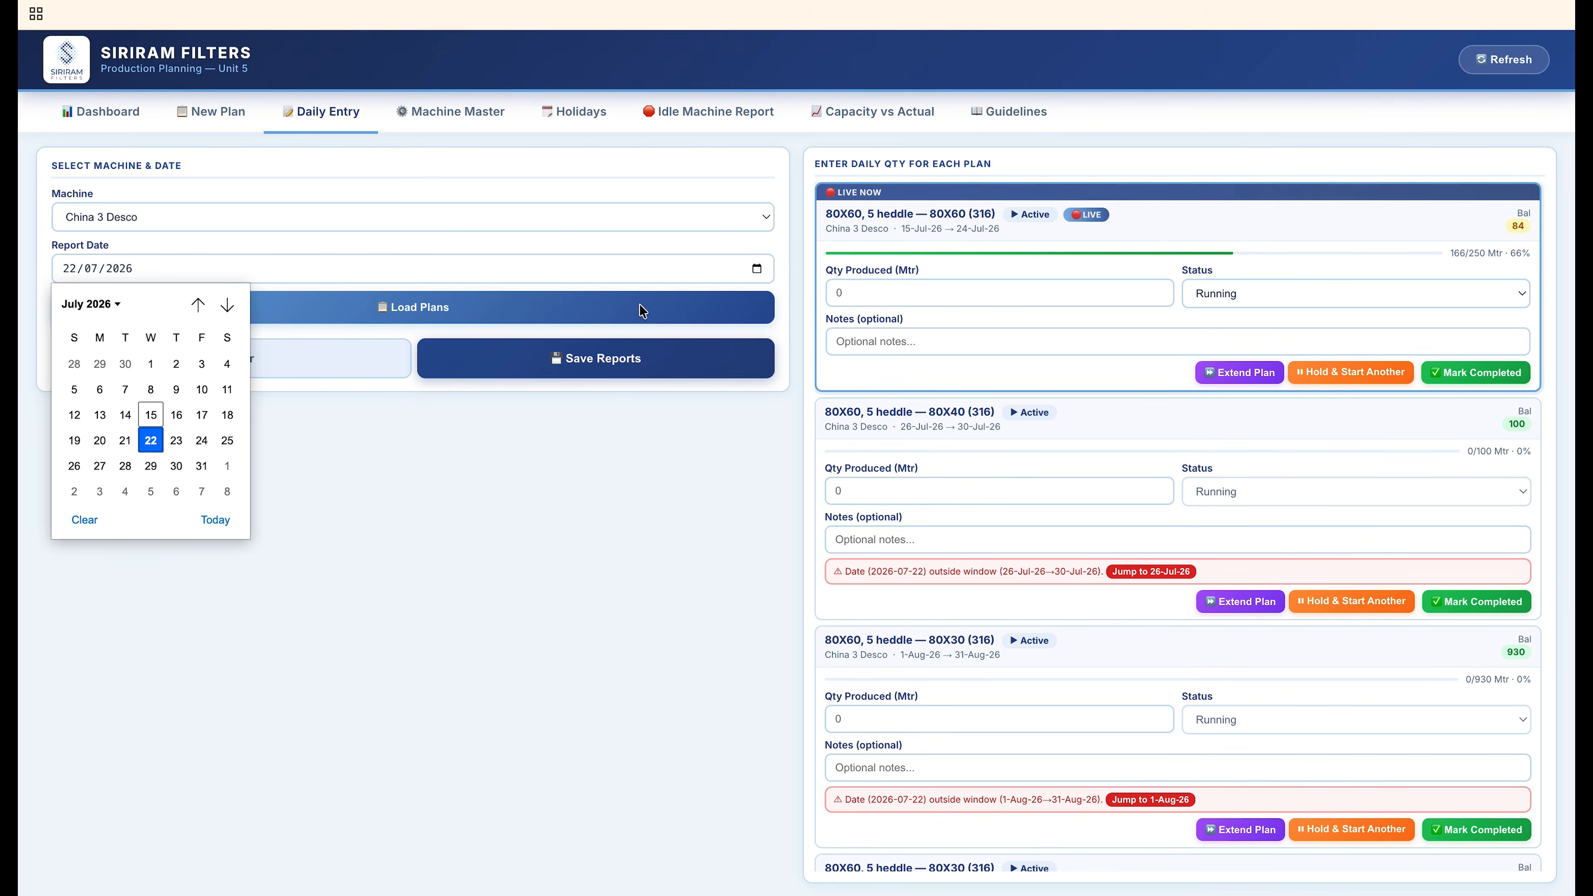
click(171, 440)
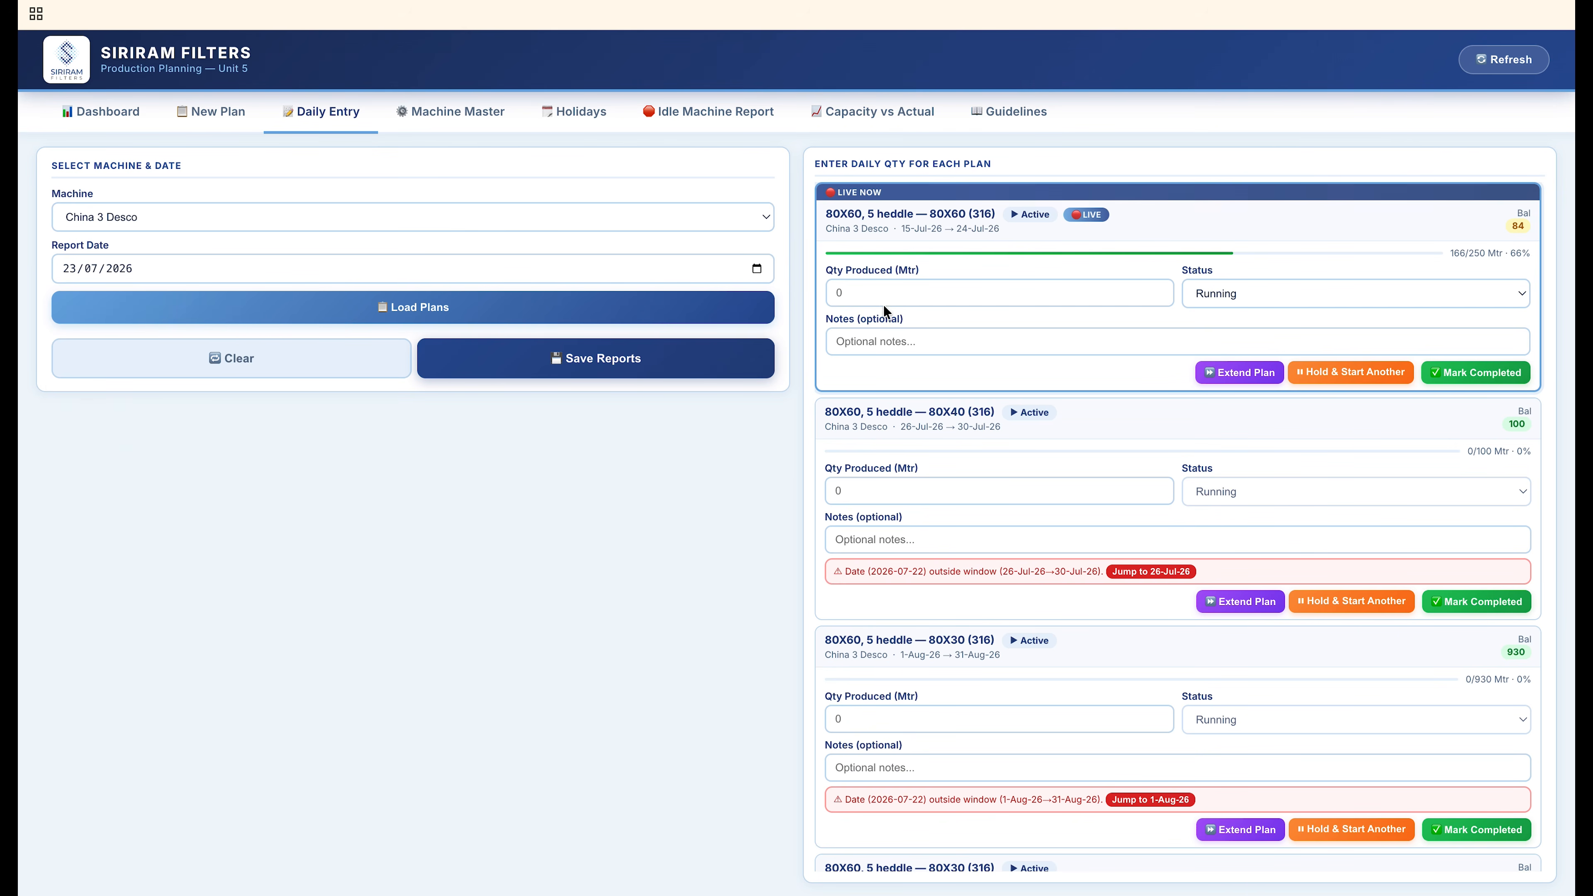
click(918, 298)
text(1)
click(641, 364)
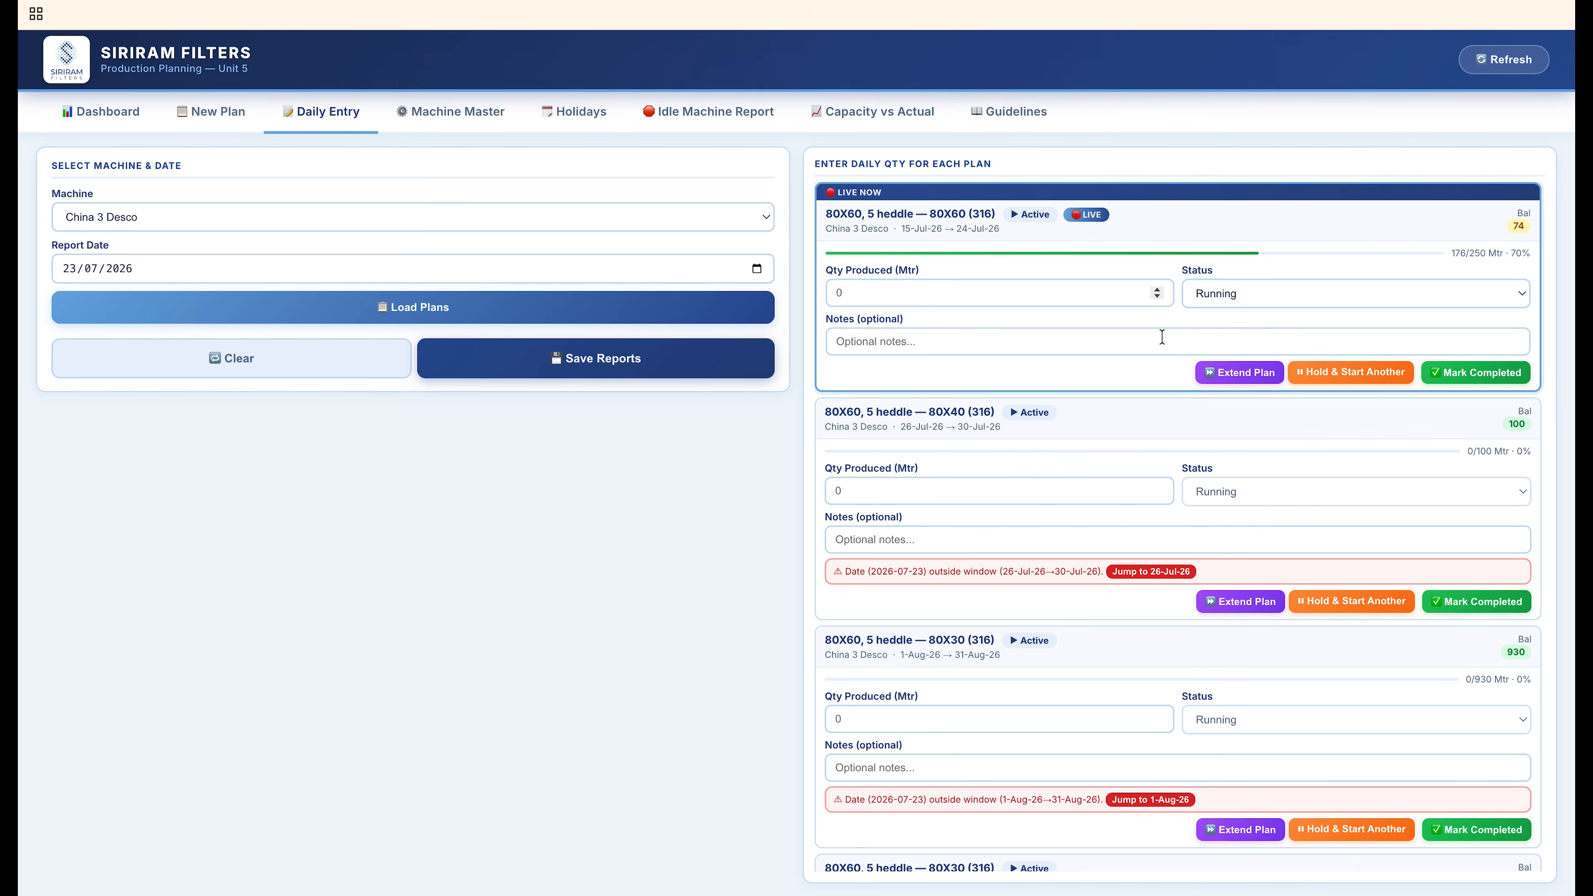
- Extend the live 80X60 (316) plan from the 23/07/2026 report date and cascade the shift to the machine's following plans
click(1221, 375)
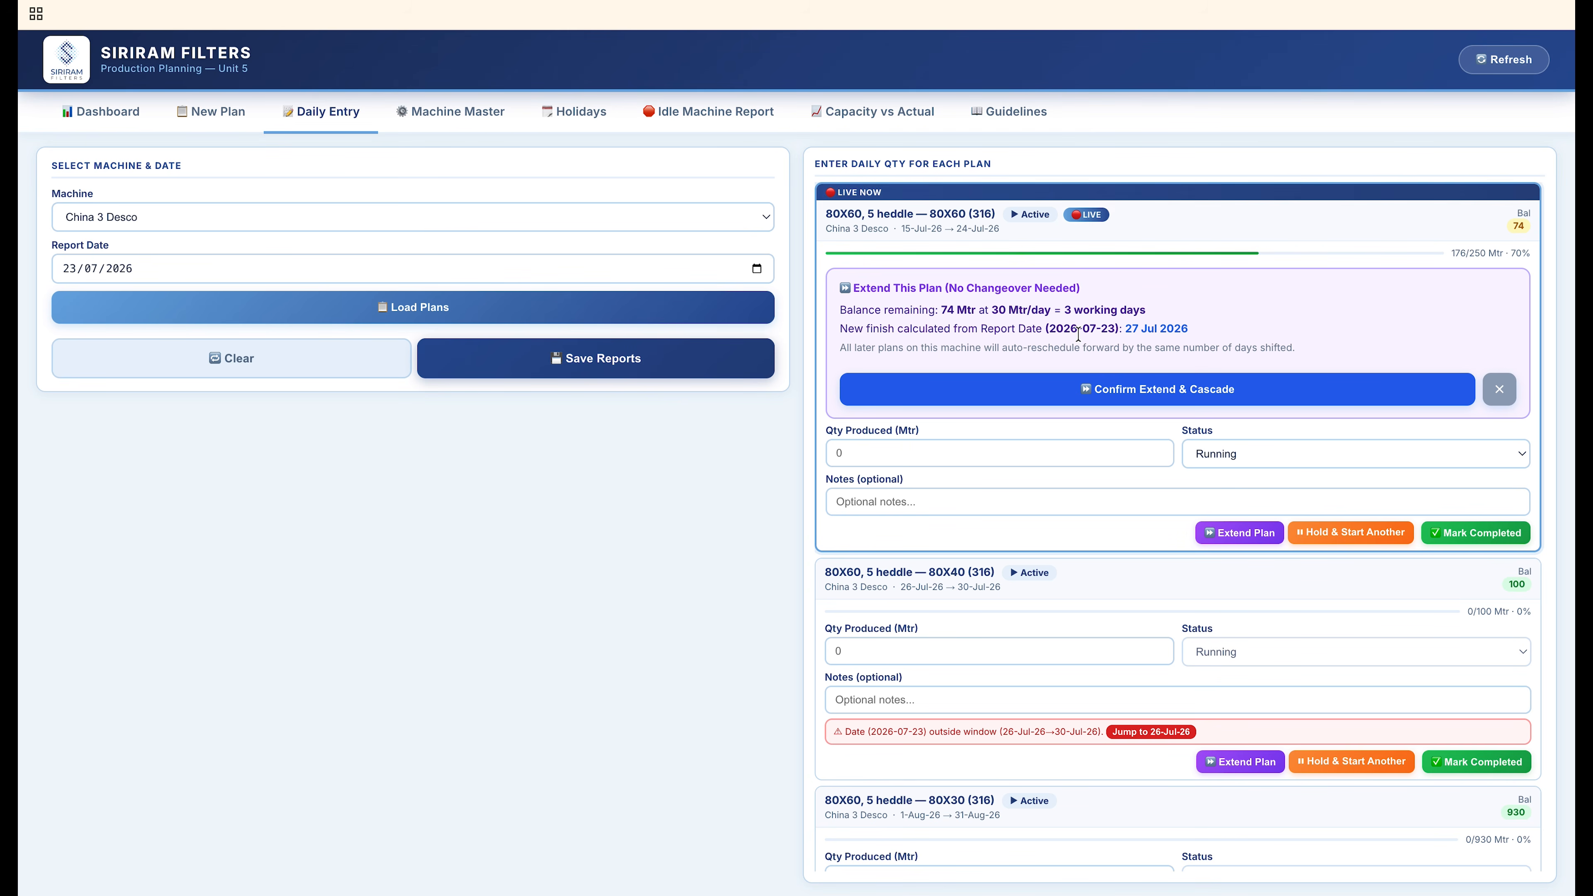
click(1138, 392)
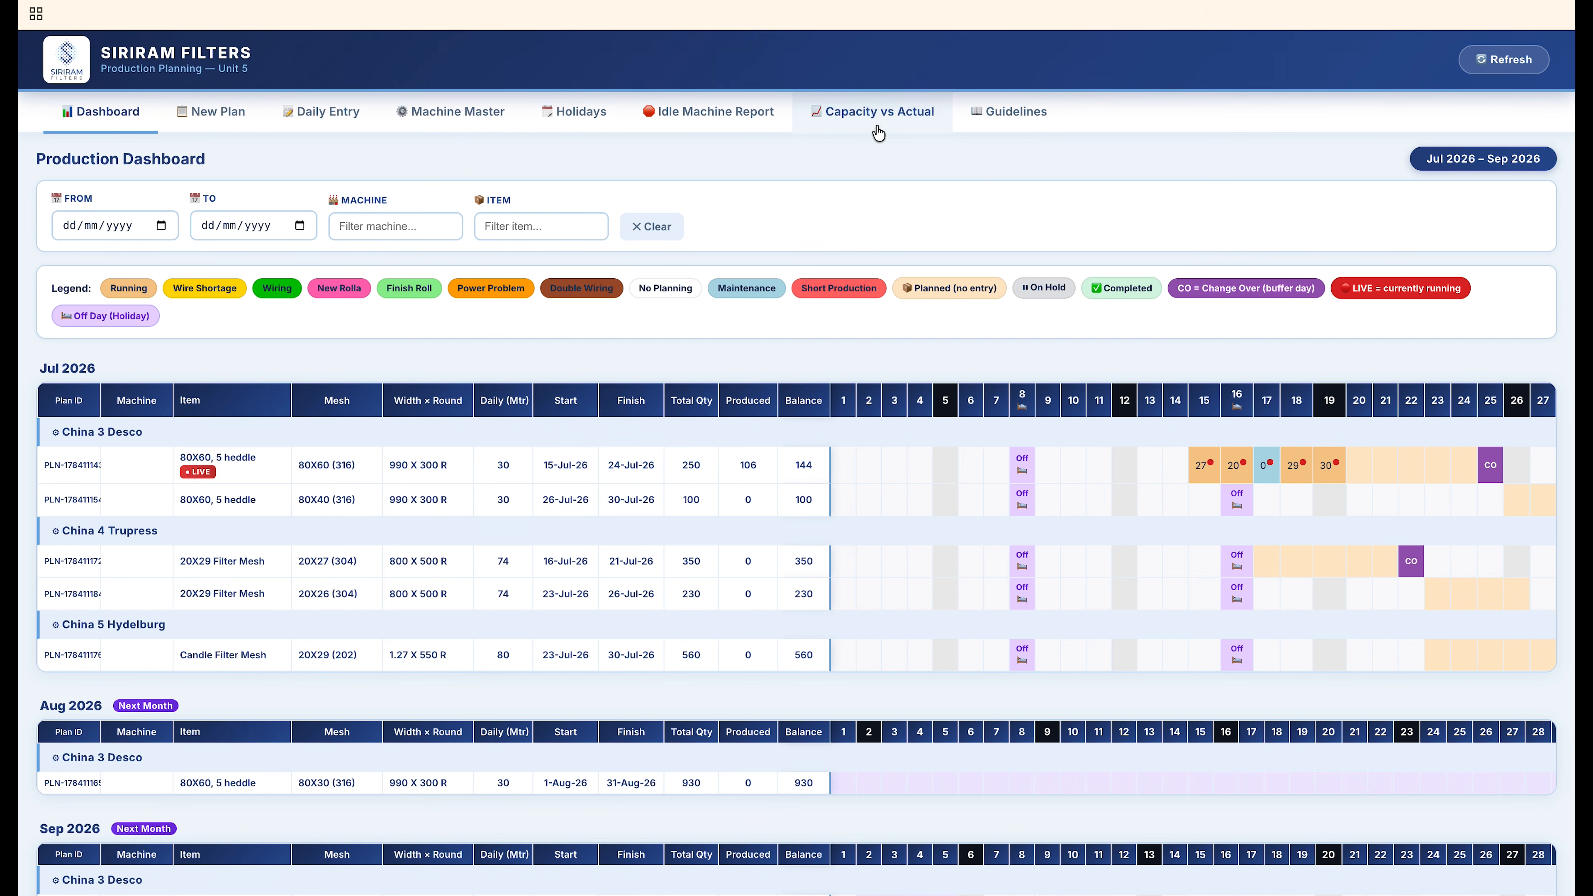
- Refresh the production dashboard and review the July calendar, balance and rescheduled dates of China 3 Desco's plans
click(1503, 59)
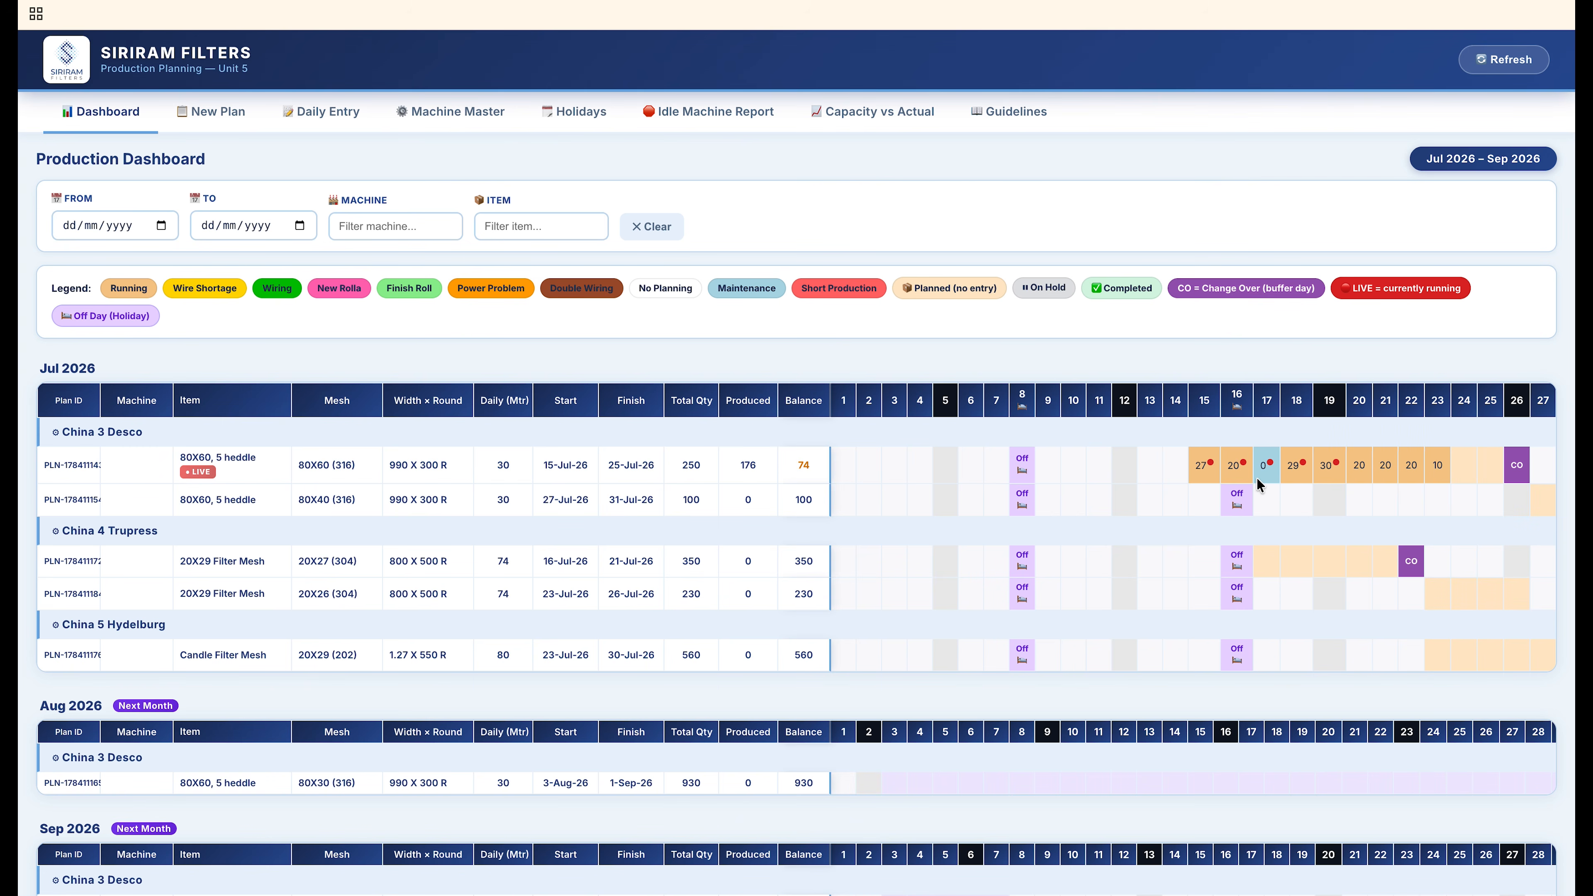
scroll(1447, 472, right, 3)
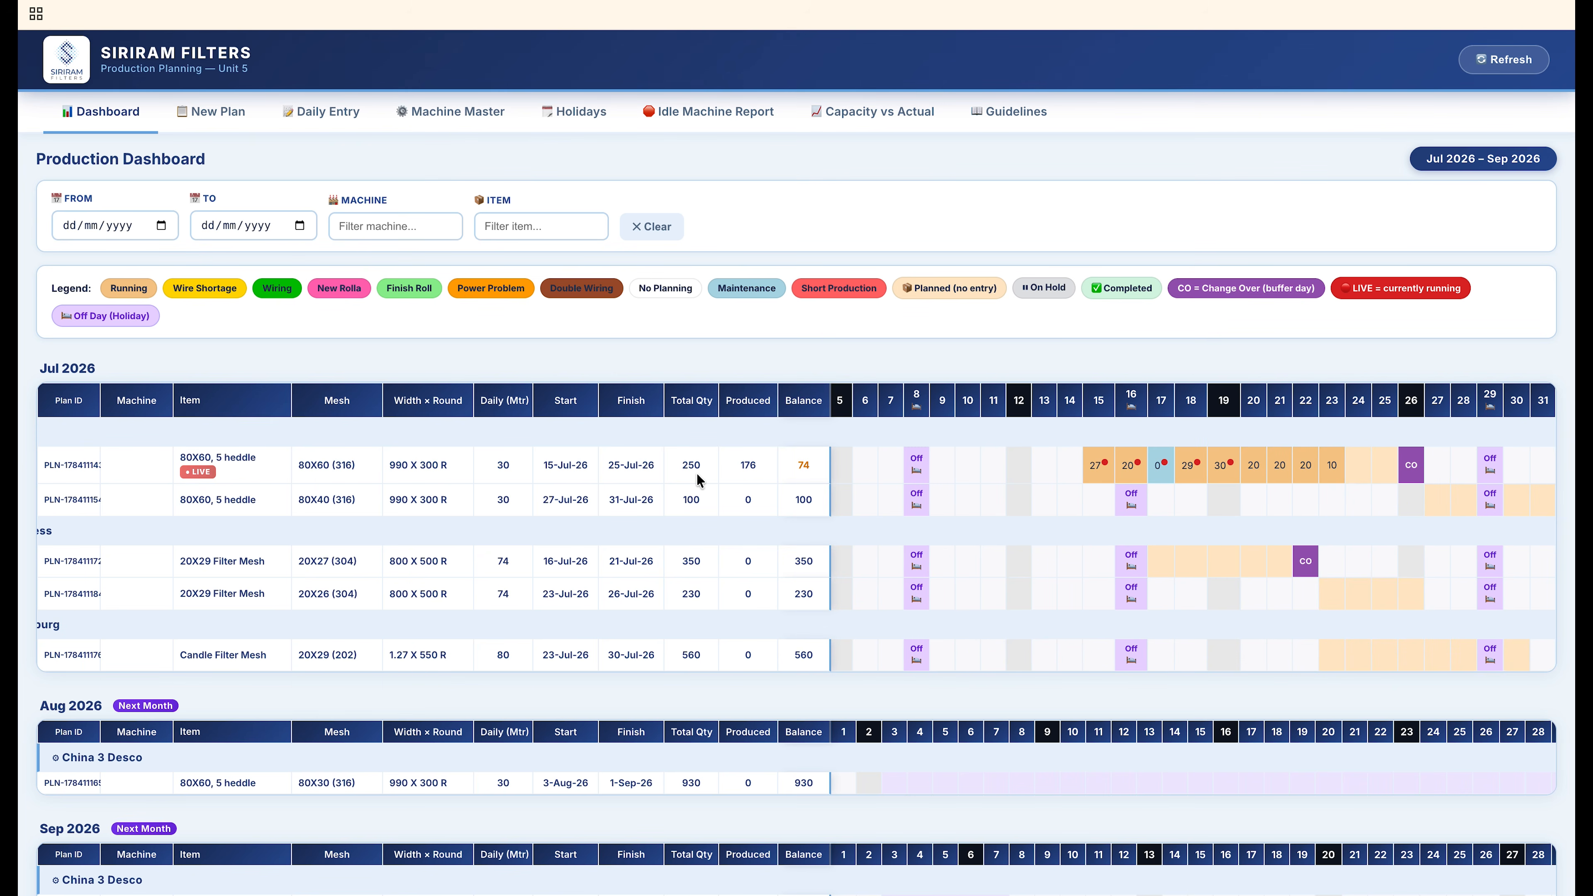
click(797, 474)
scroll(555, 506, left, 1)
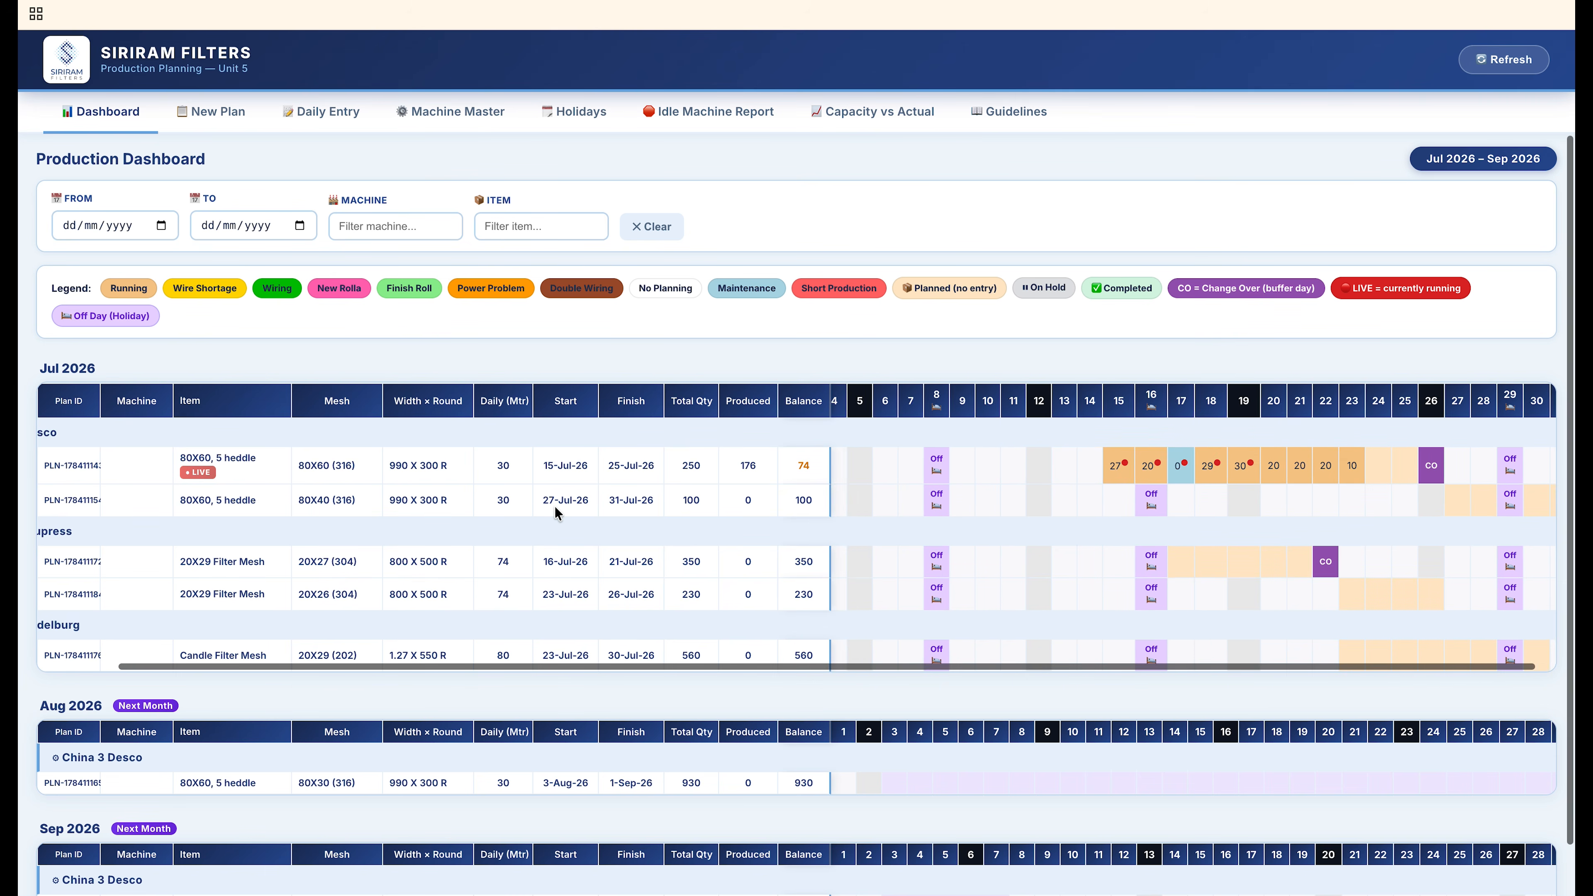
scroll(555, 506, right, 1)
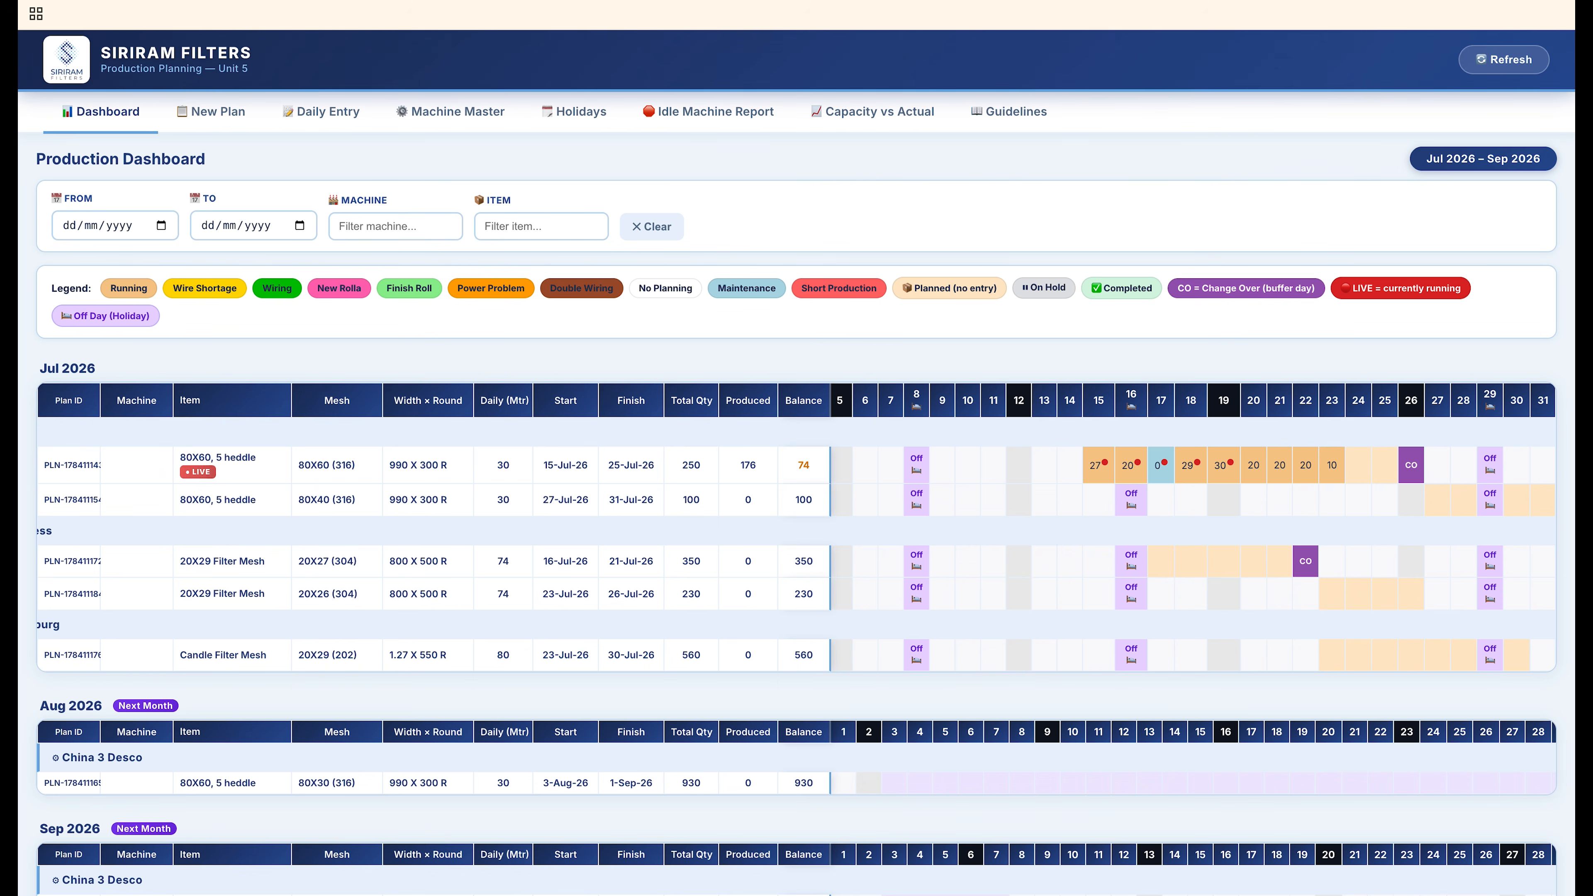
- Return to the daily entry and save 30 m as the 23/07/2026 production of the 80X60 (316) plan
click(708, 1)
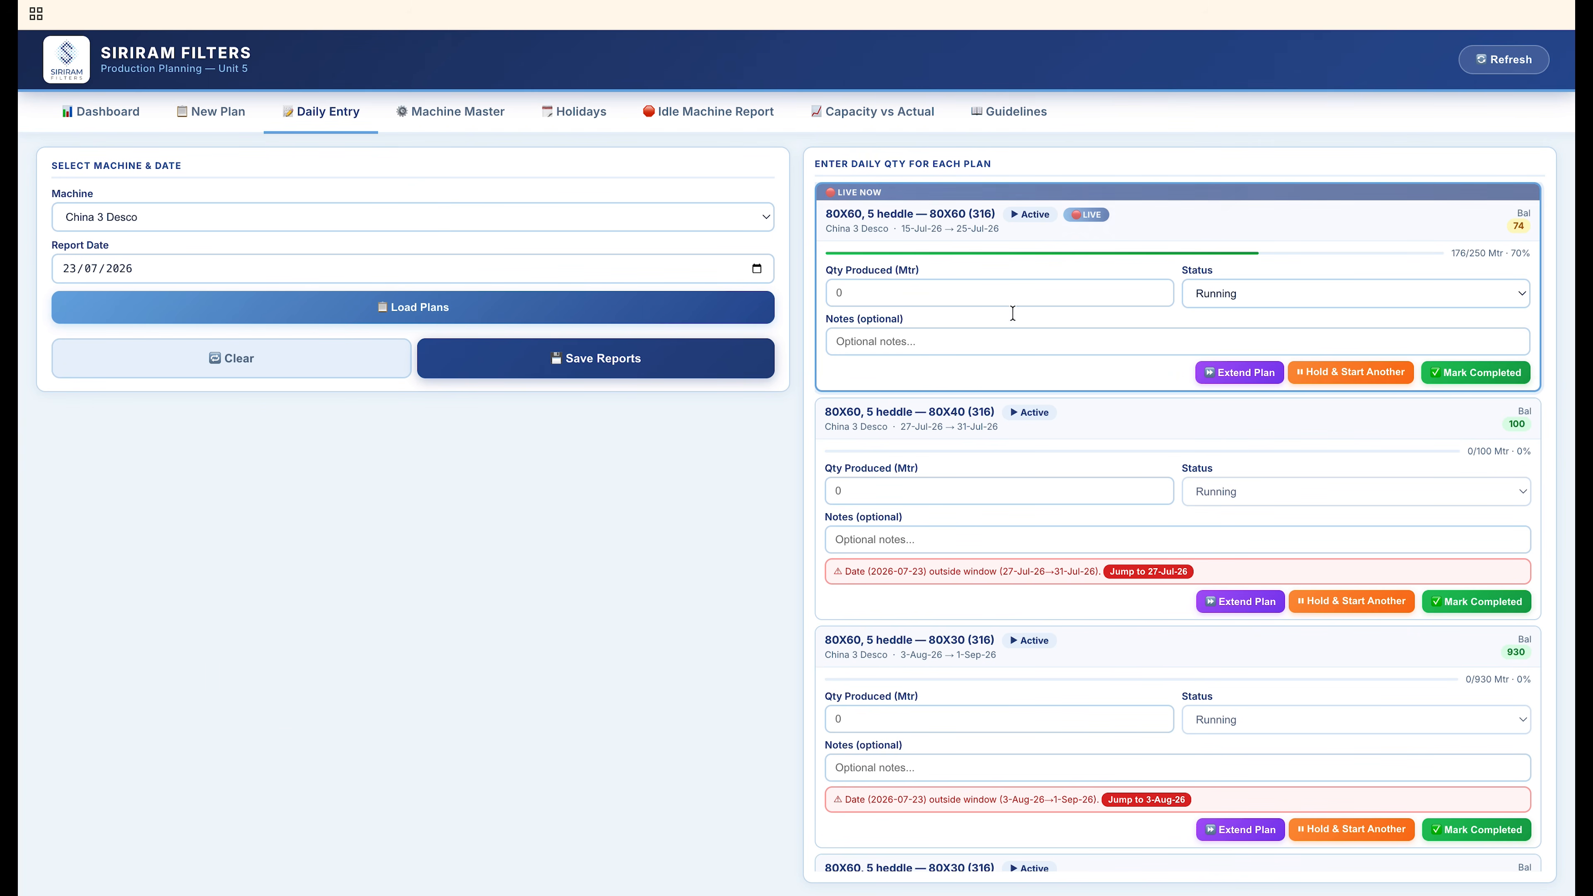
click(978, 292)
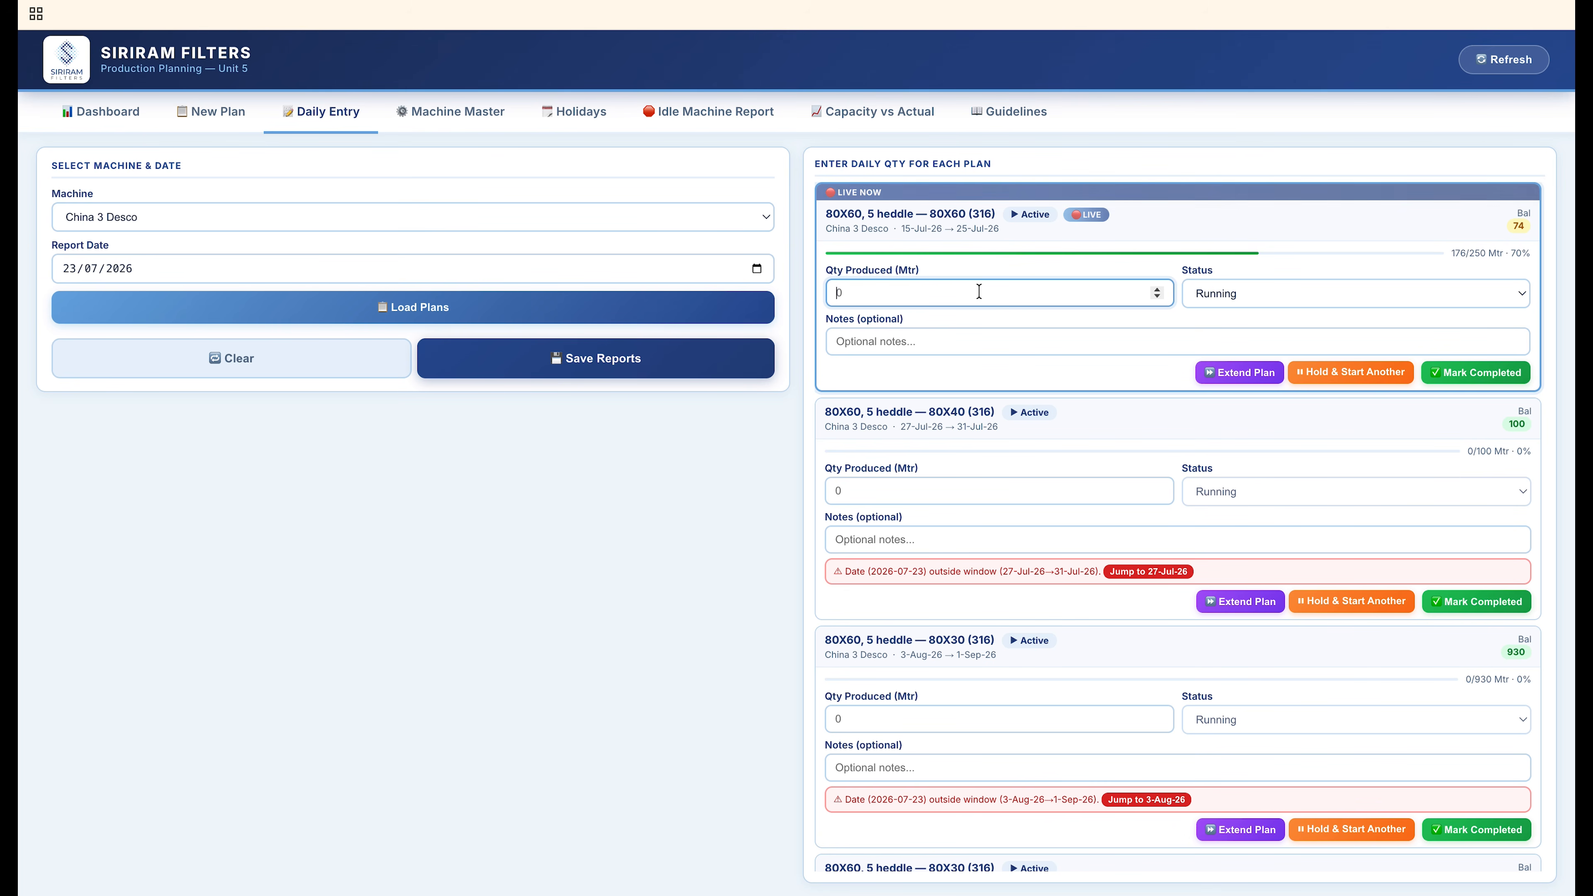
text(30)
click(603, 358)
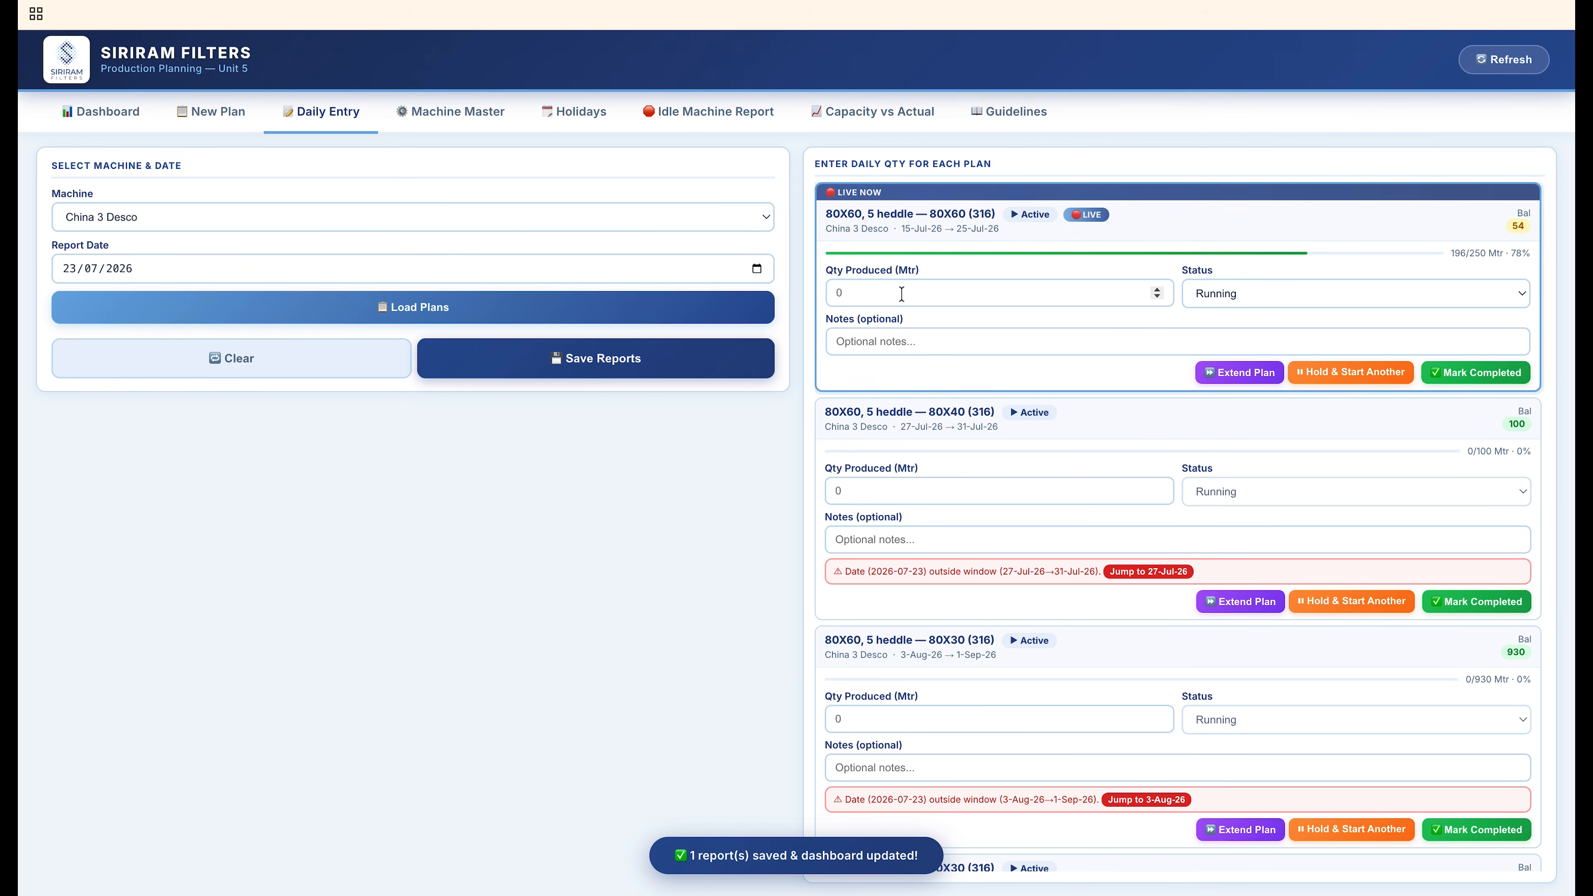
- Change the report date to 24/07/2026 and save 24 m produced on the live 80X60 (316) plan
click(756, 270)
click(201, 440)
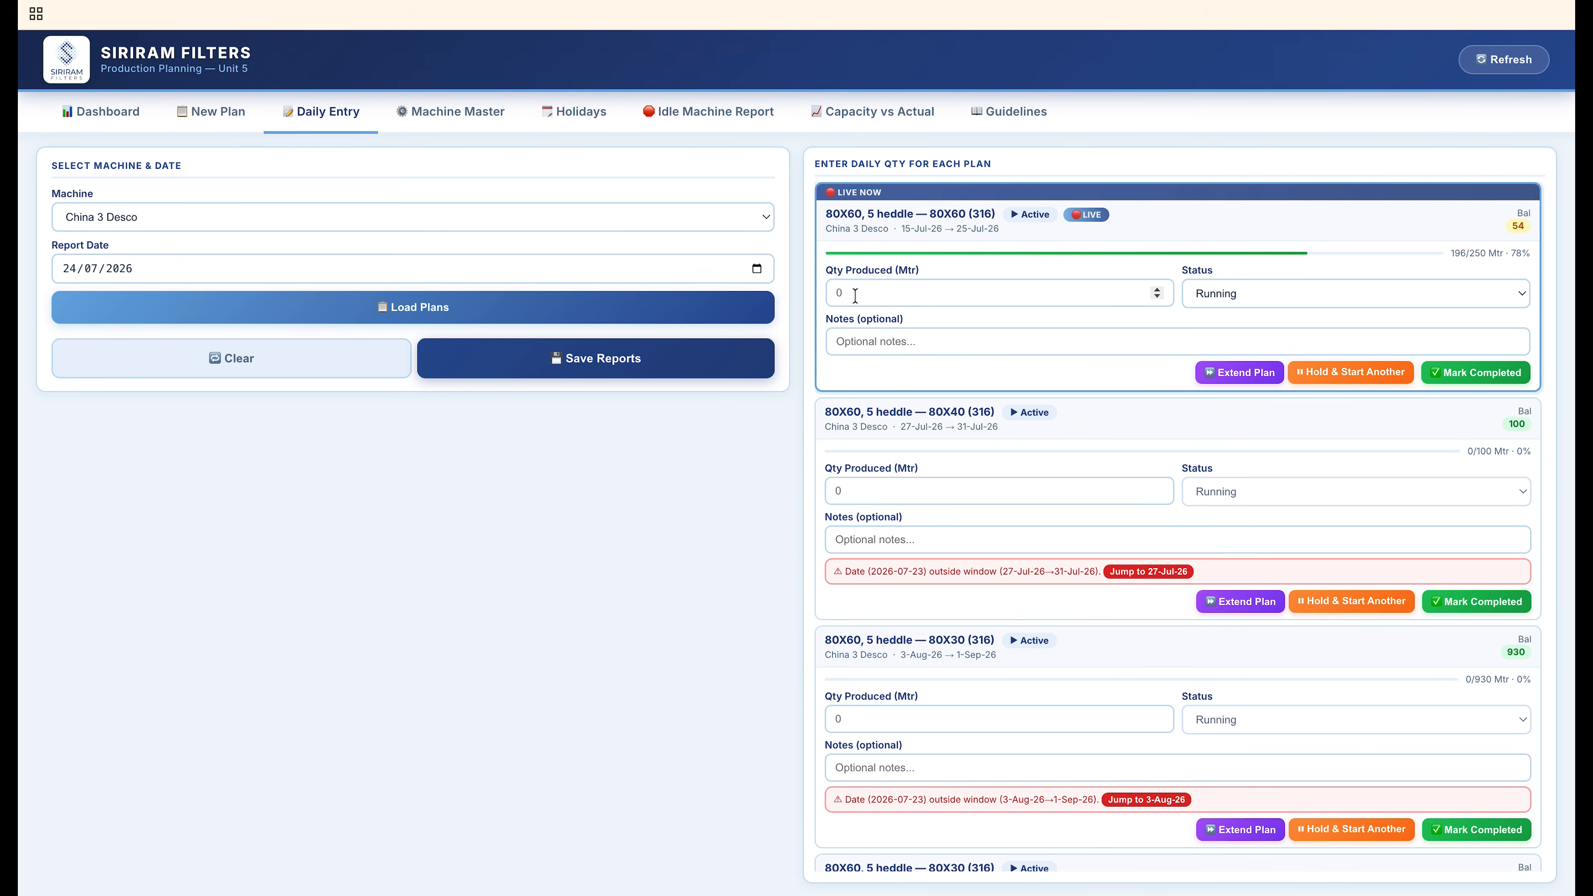
click(906, 299)
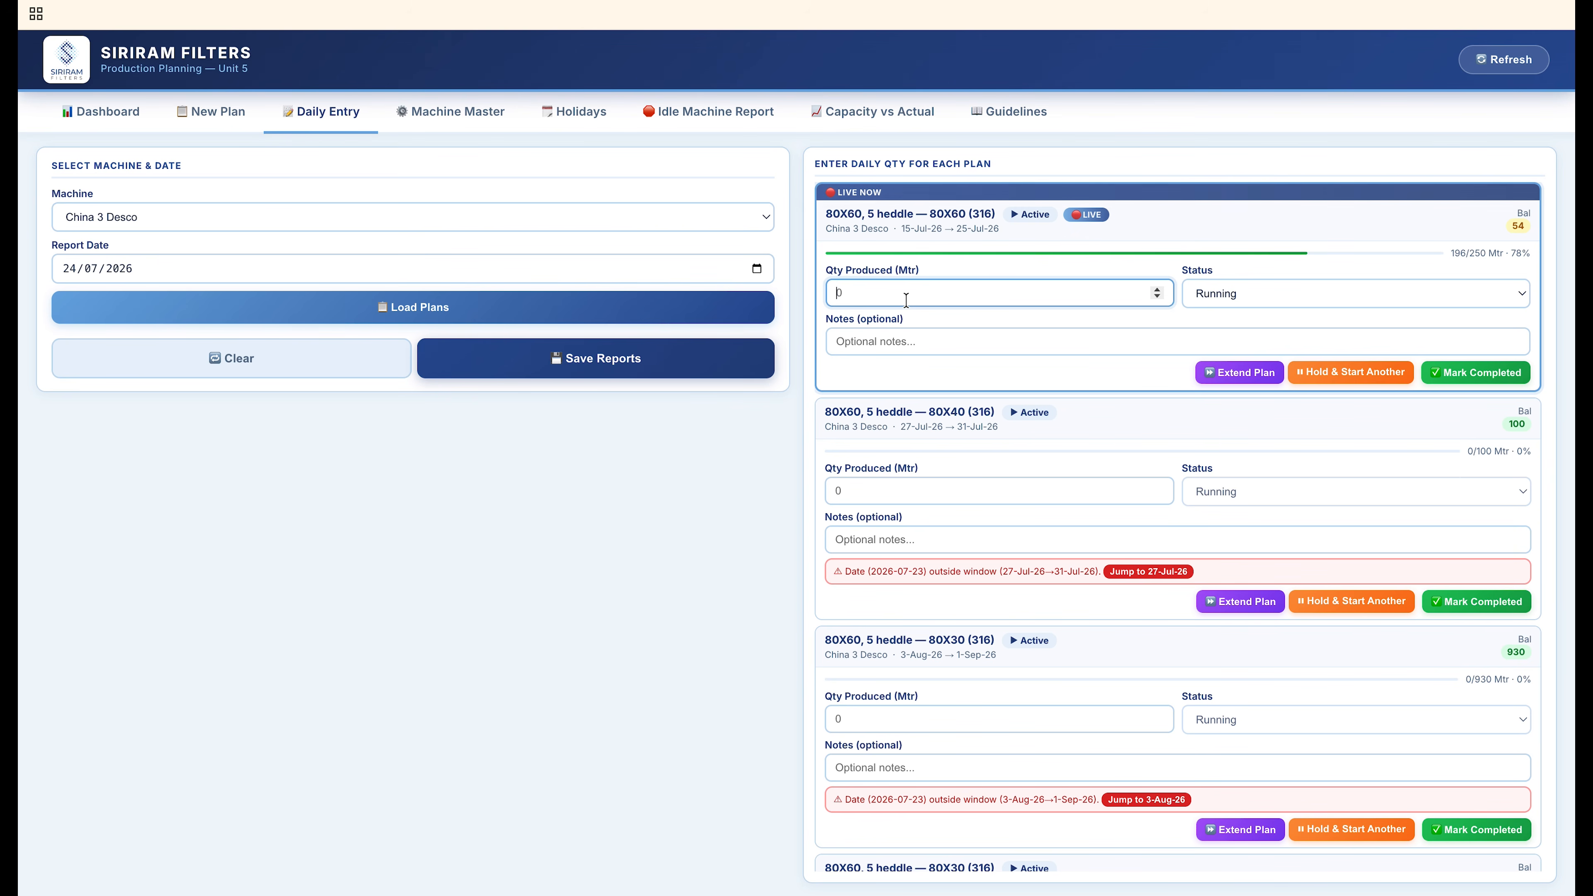
text(24)
click(660, 361)
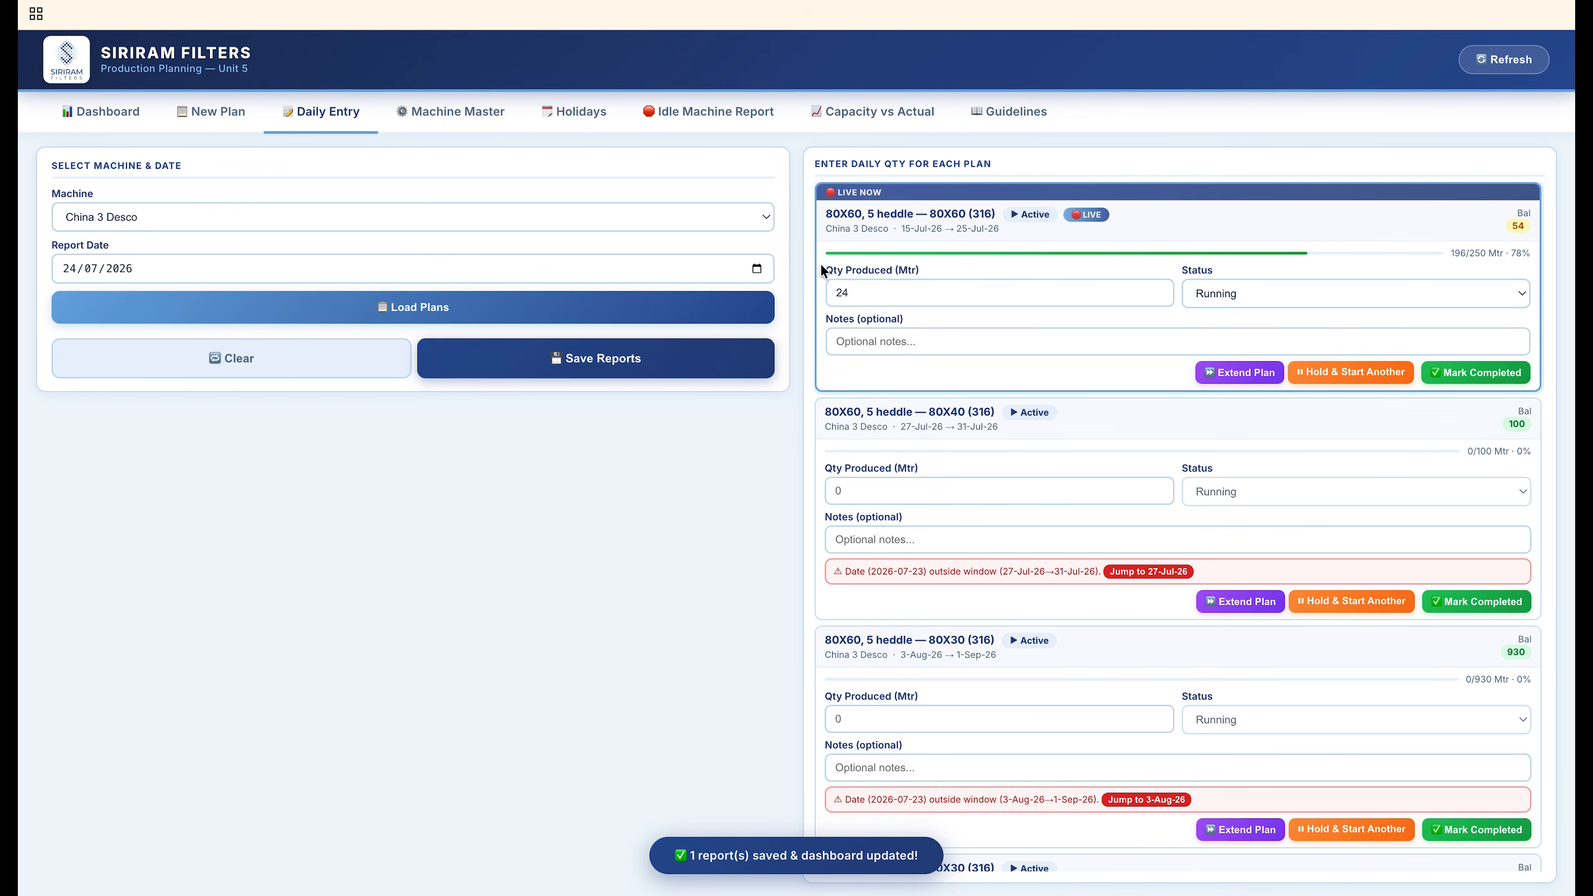
- Save 29 m produced on the 80X60 (316) plan for report date 25/07/2026 and mark the plan as completed
click(756, 269)
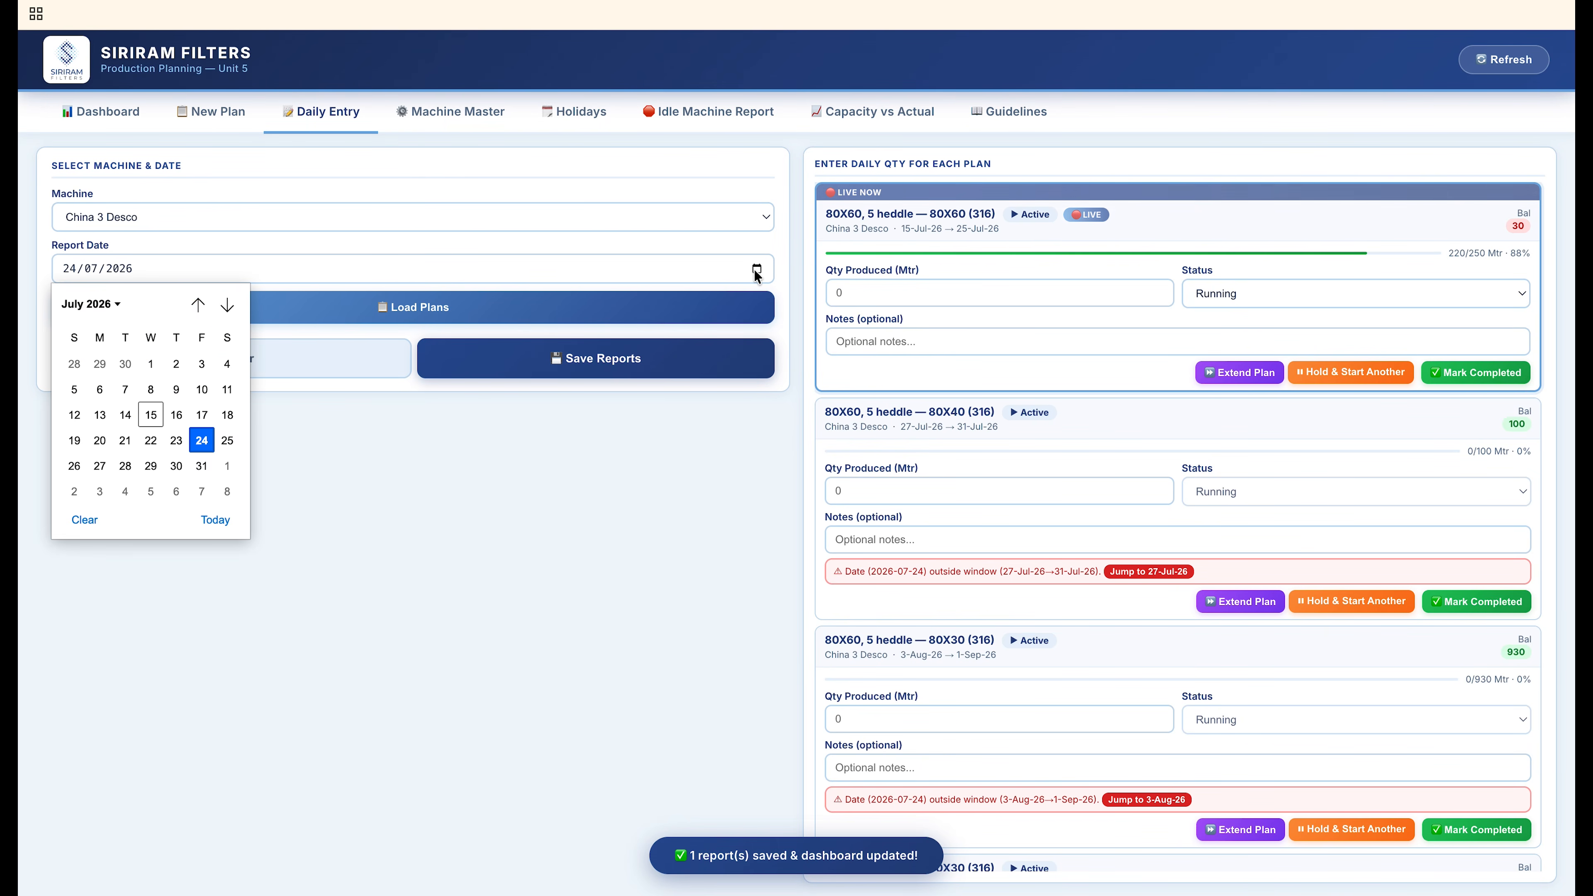
click(226, 440)
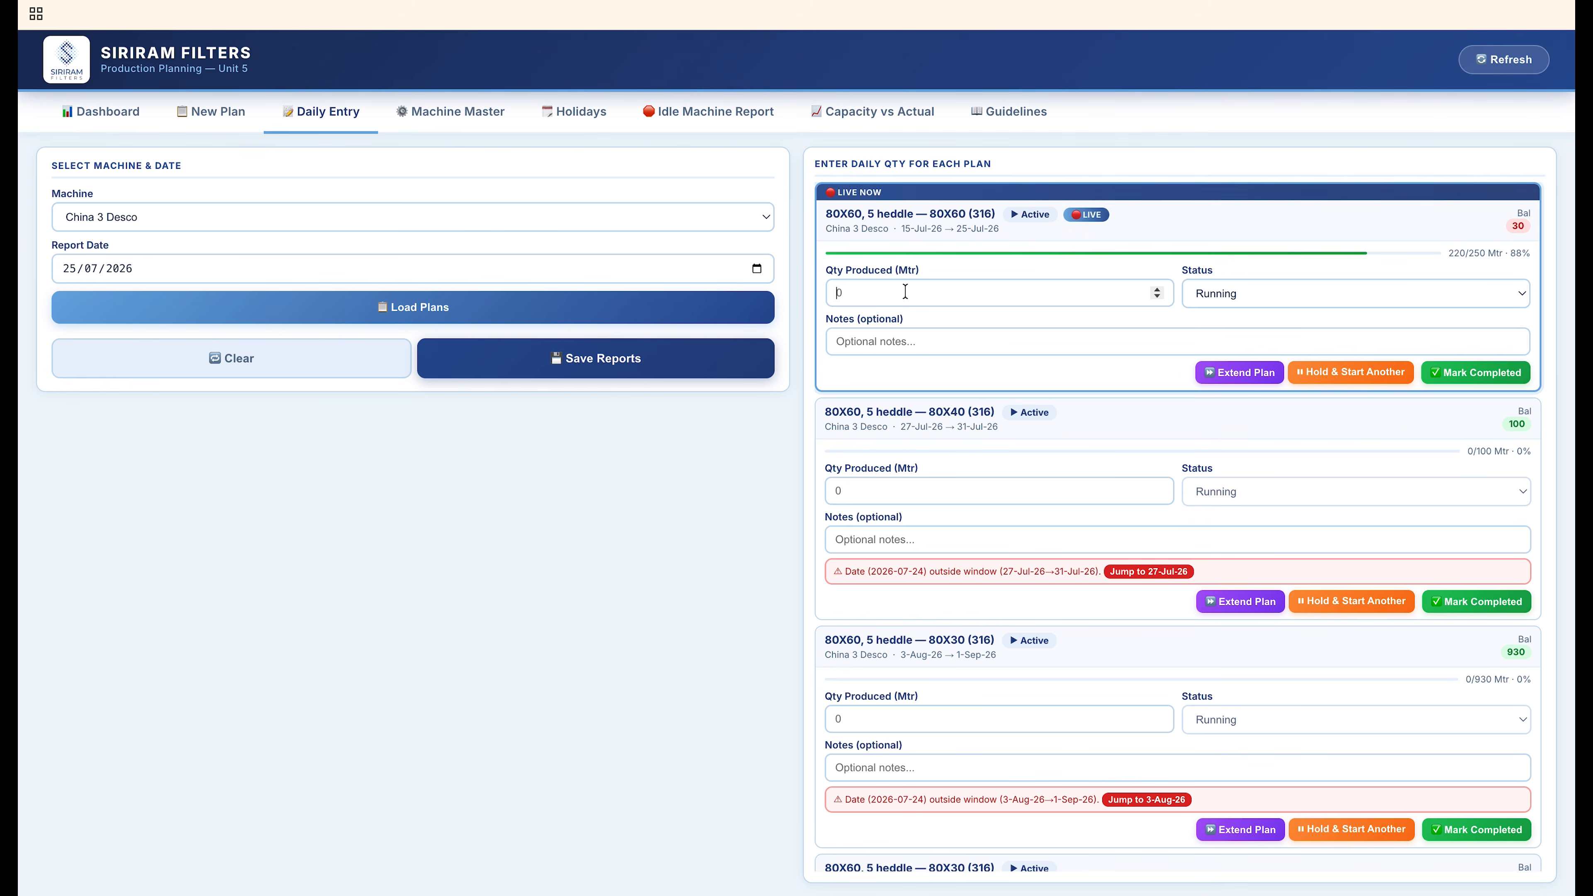
click(898, 301)
text(30)
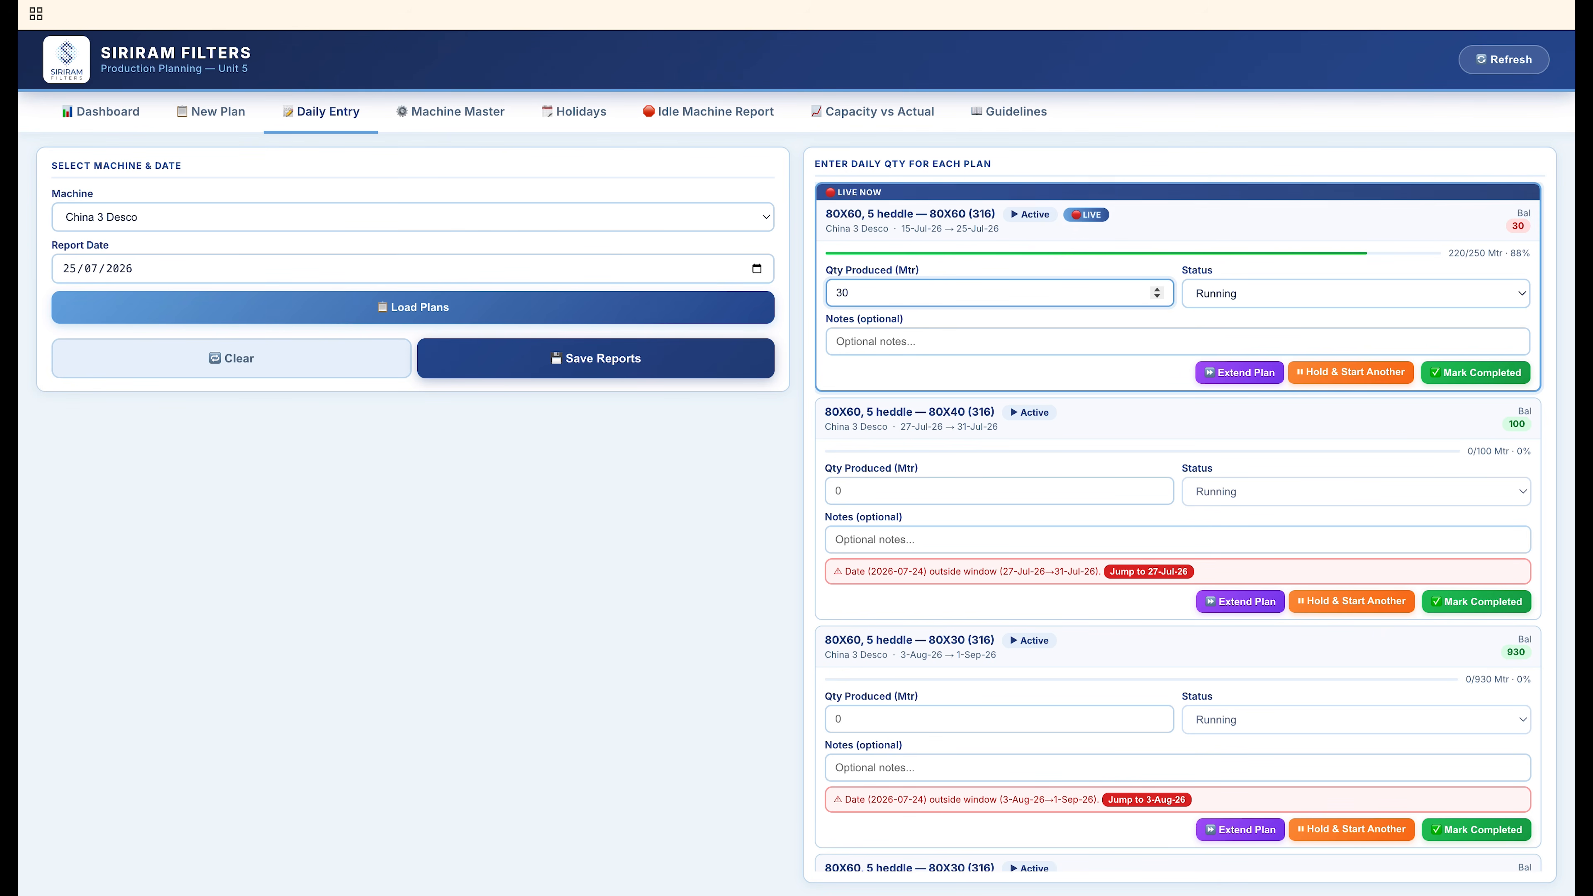
key(BackSpace)
key(BackSpace)
text(29)
click(722, 363)
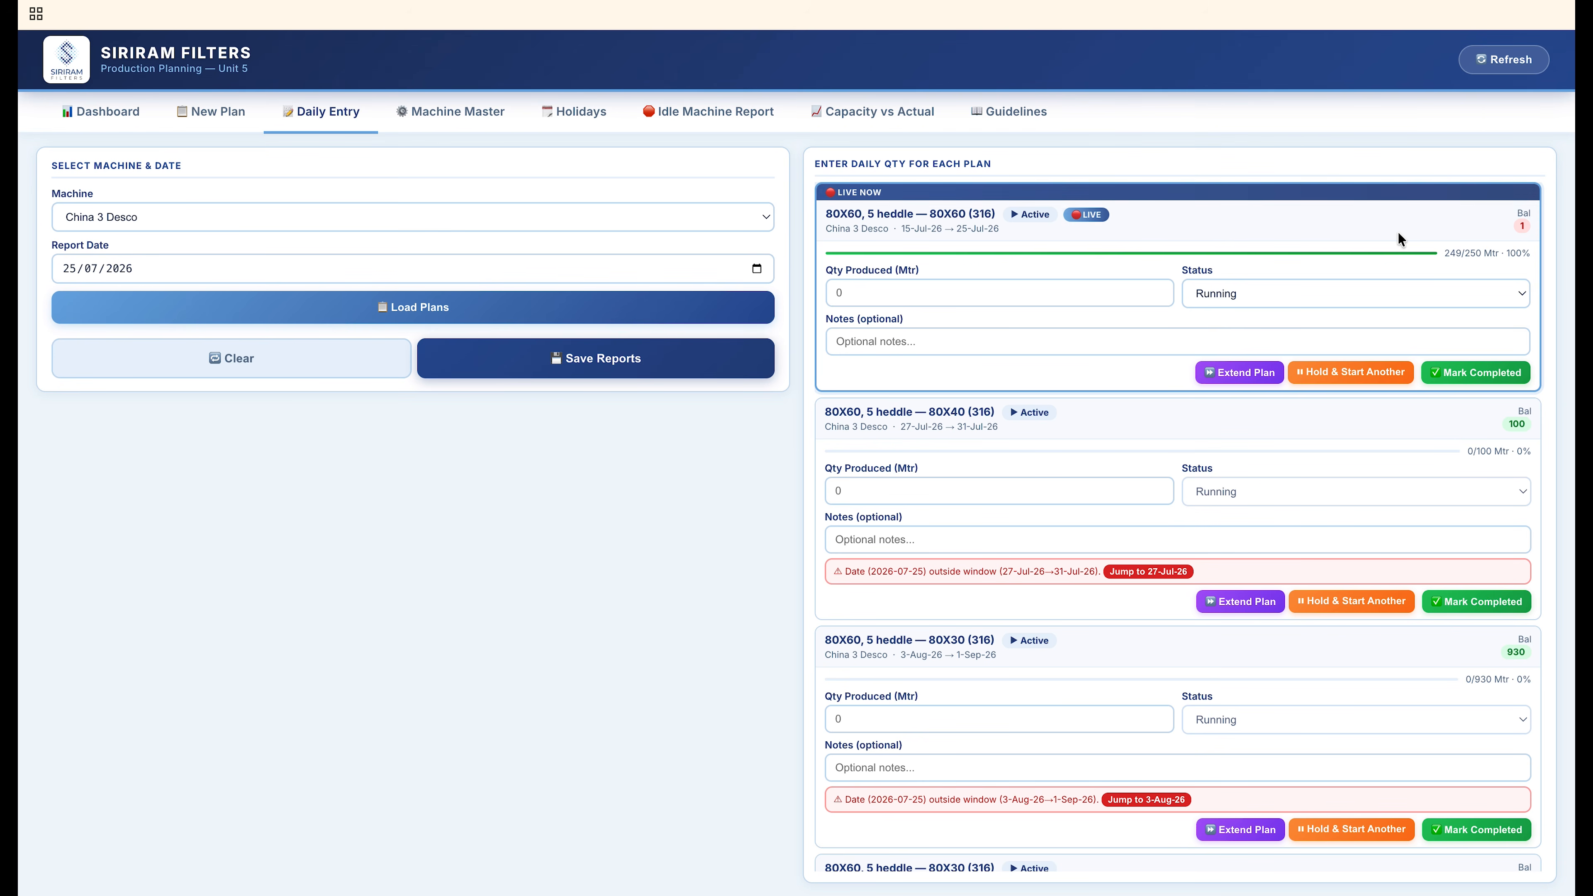
click(1467, 377)
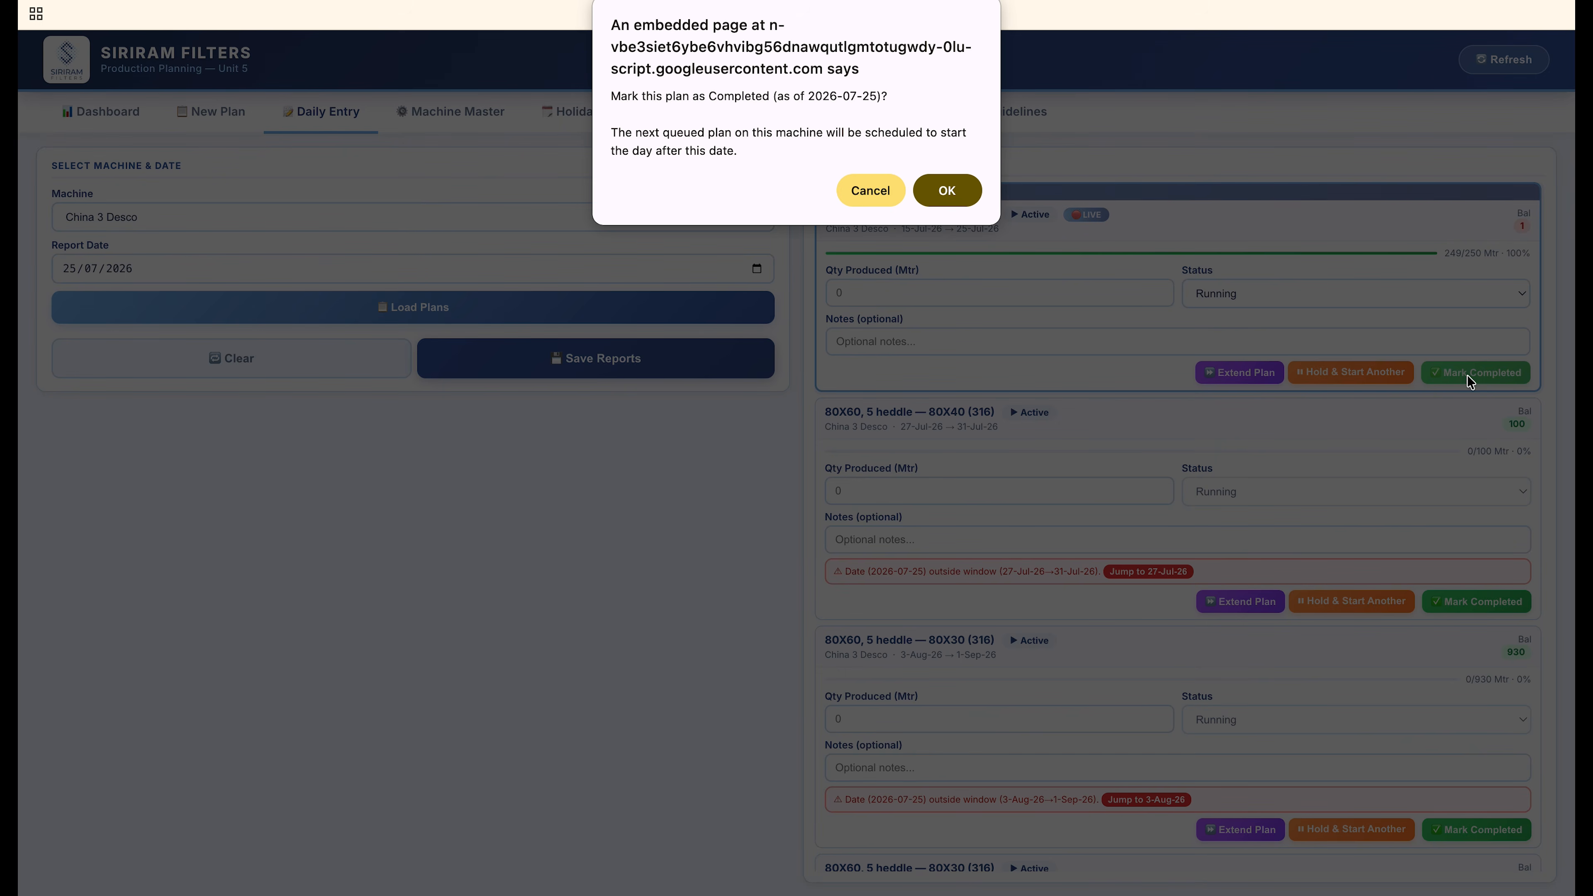
click(966, 190)
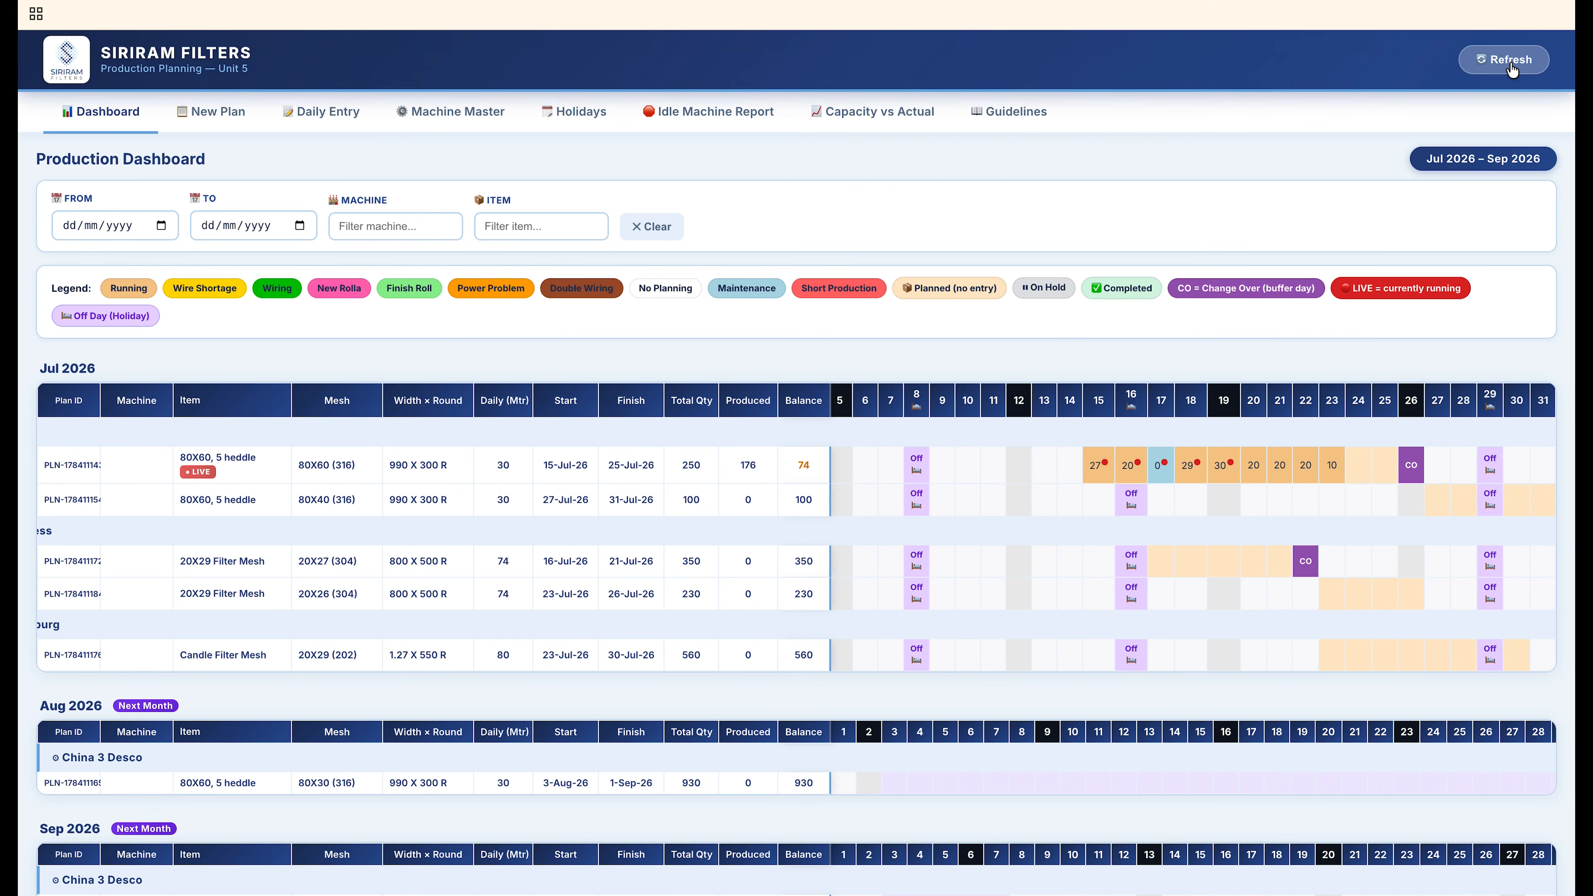
- Refresh the production dashboard and review China 3 Desco's completed 80X60 (316) row and the following plans across the July calendar
click(1511, 66)
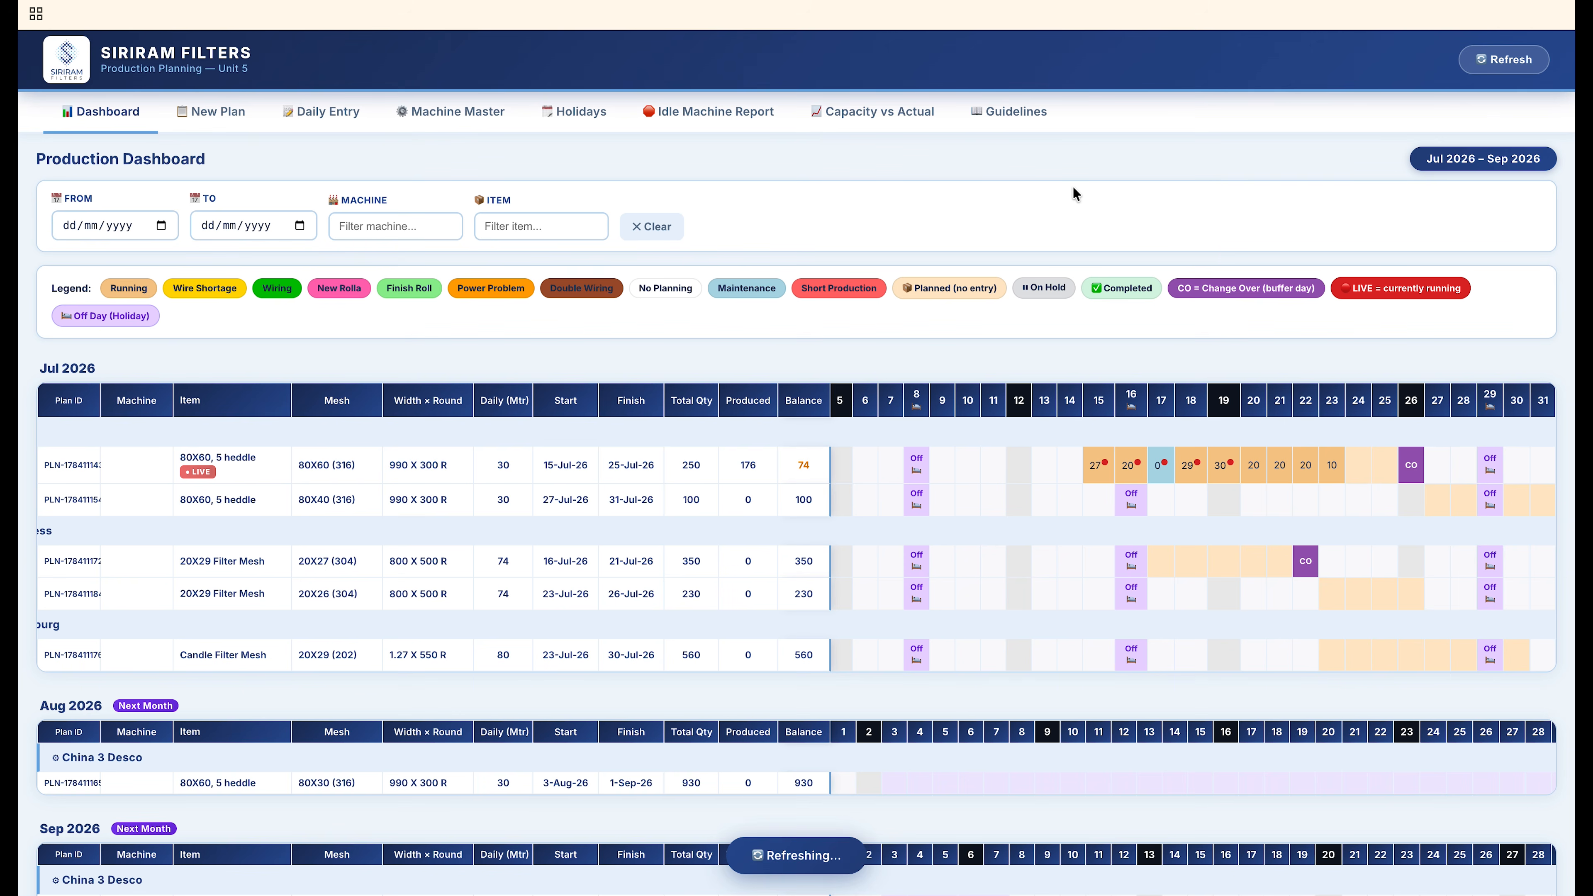
scroll(992, 453, down, 1)
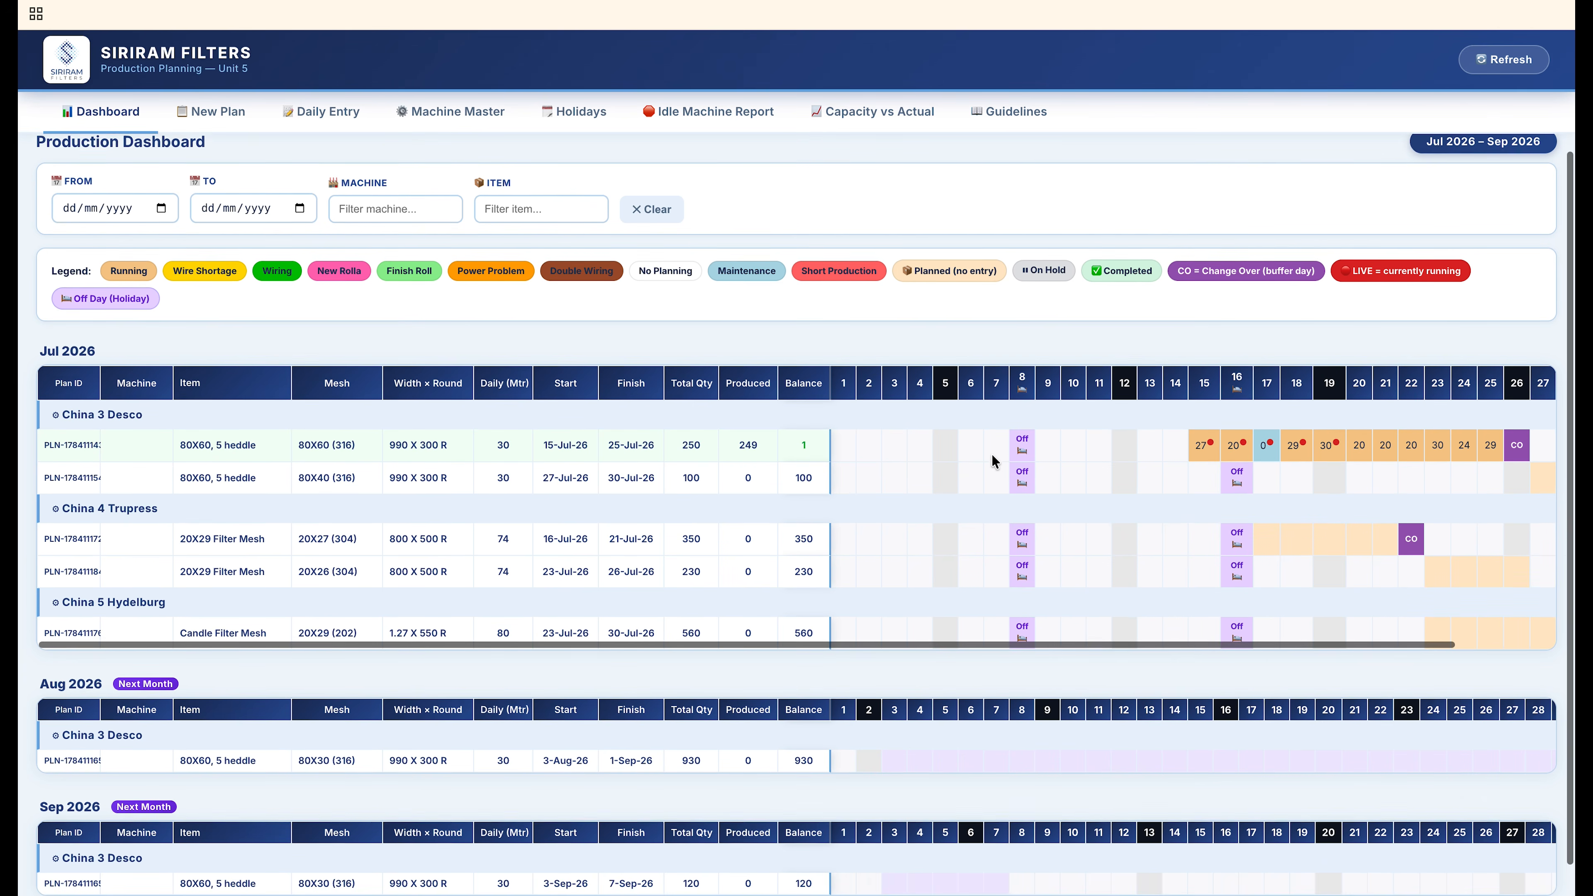
scroll(992, 461, up, 1)
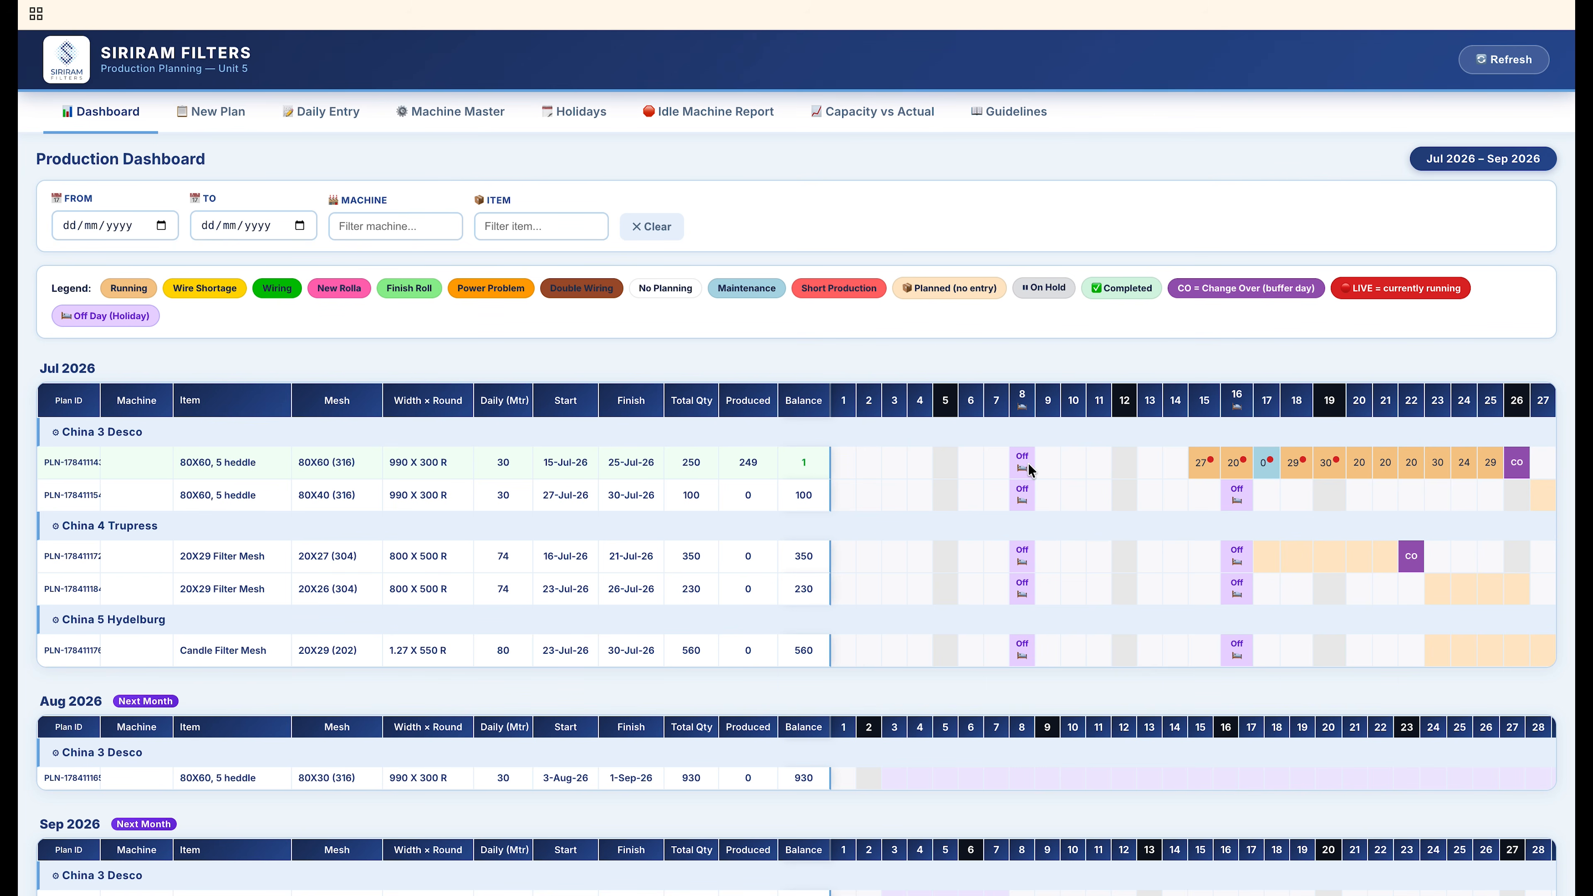
scroll(990, 470, right, 1)
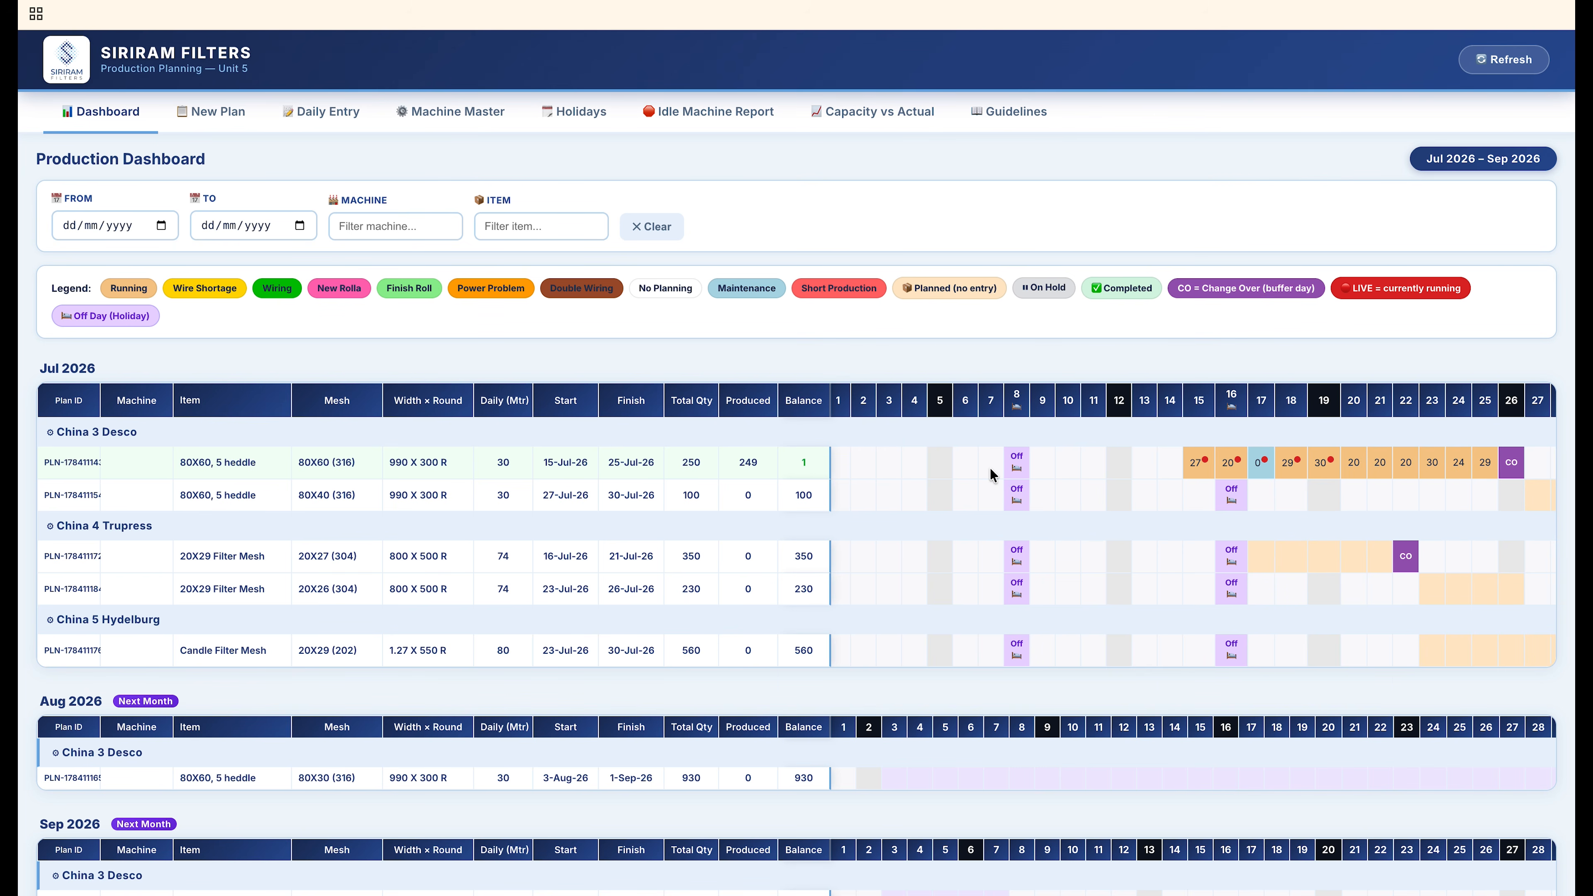
scroll(990, 467, right, 4)
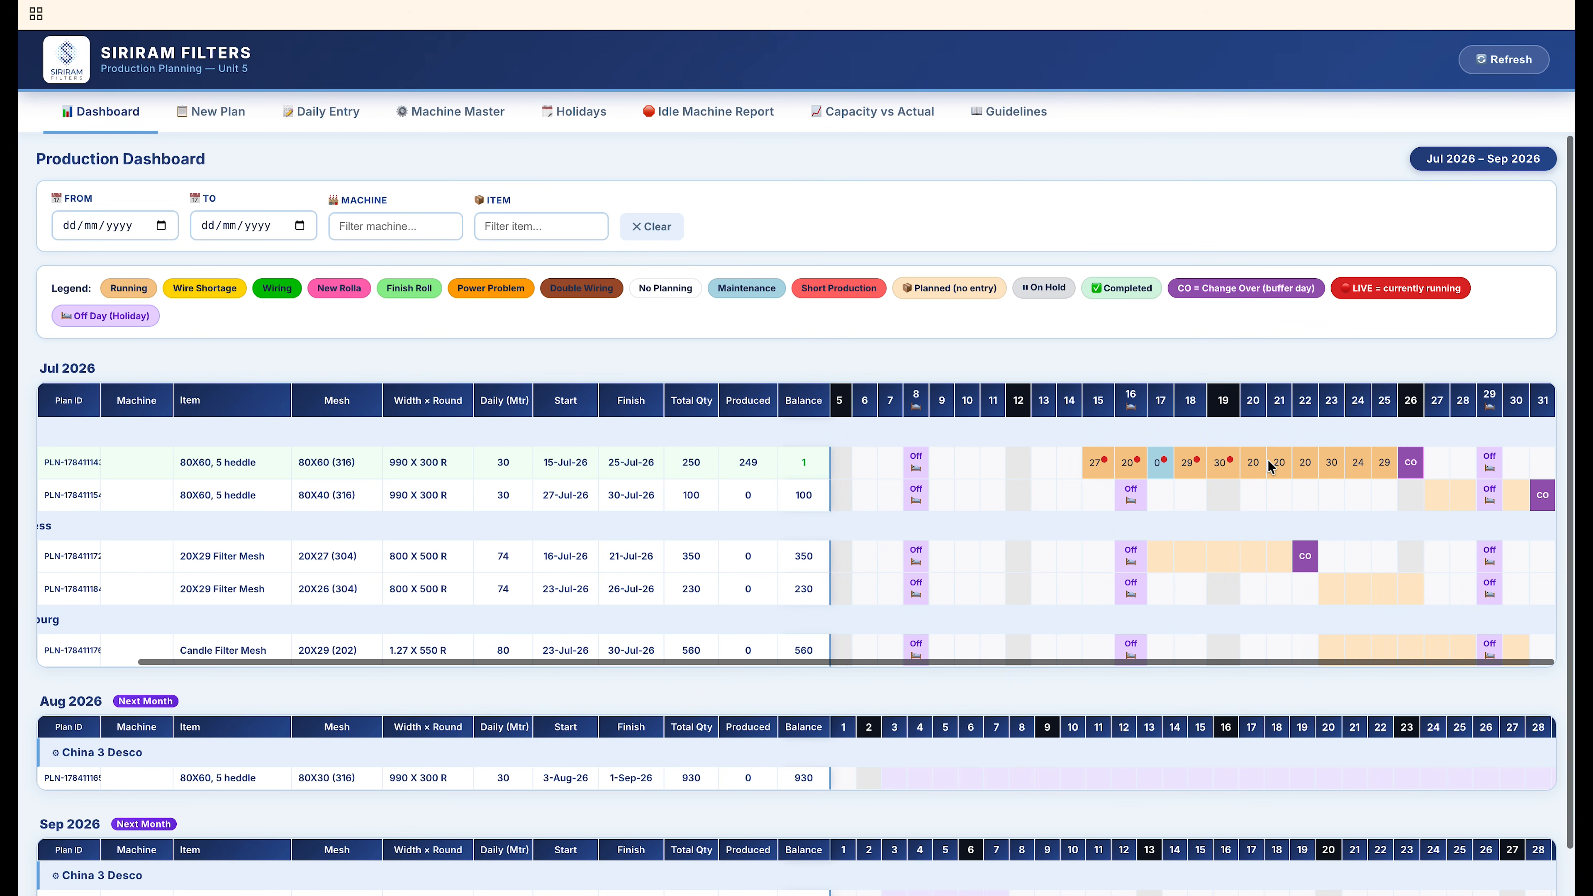
scroll(1268, 466, left, 4)
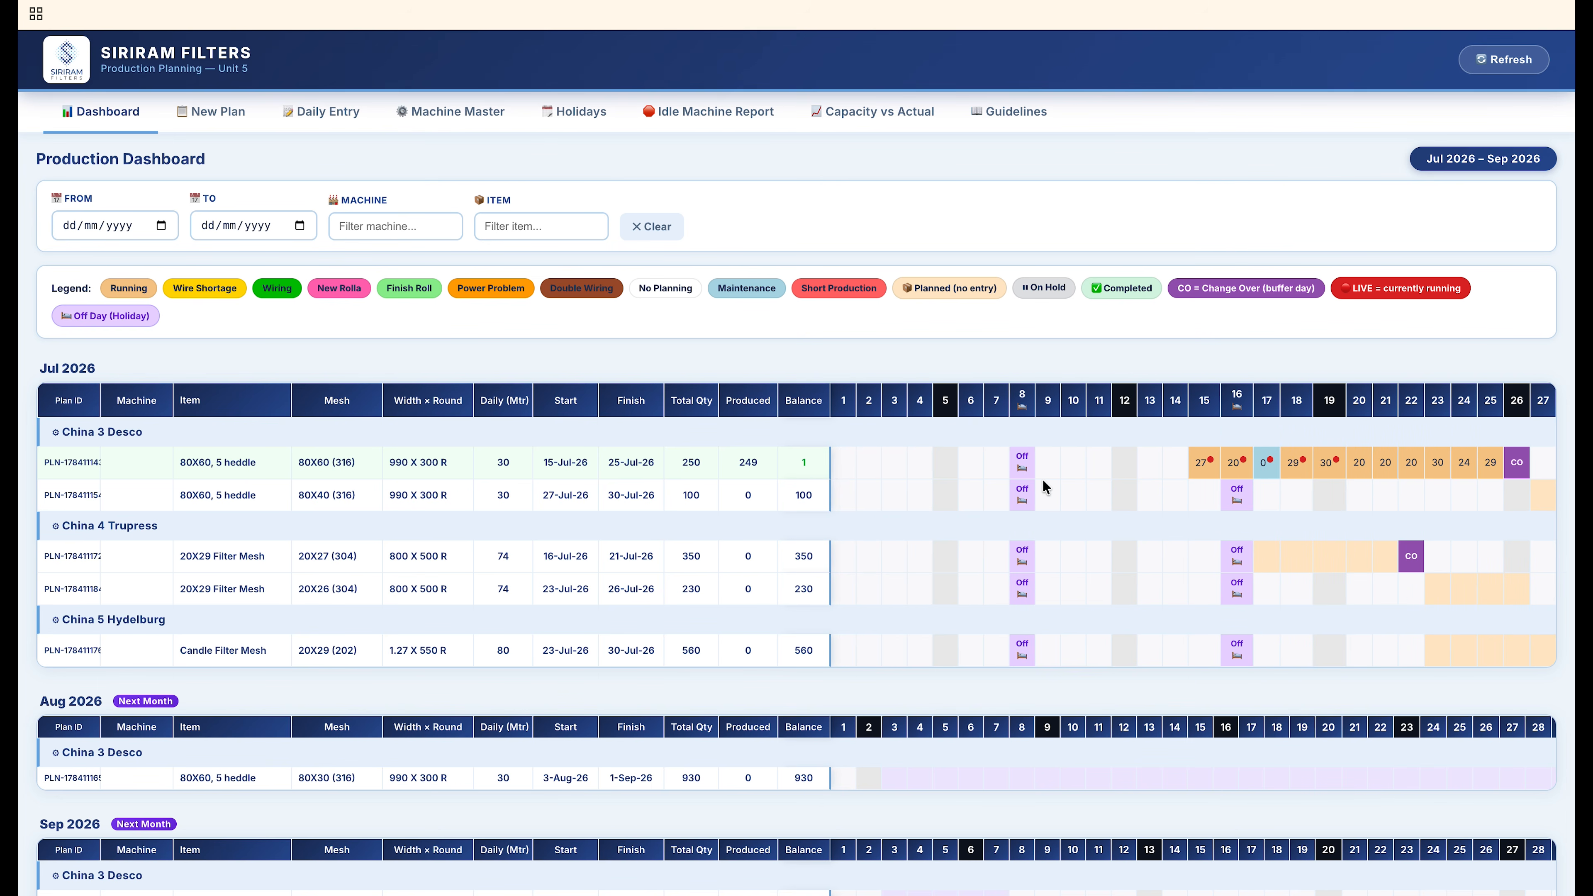